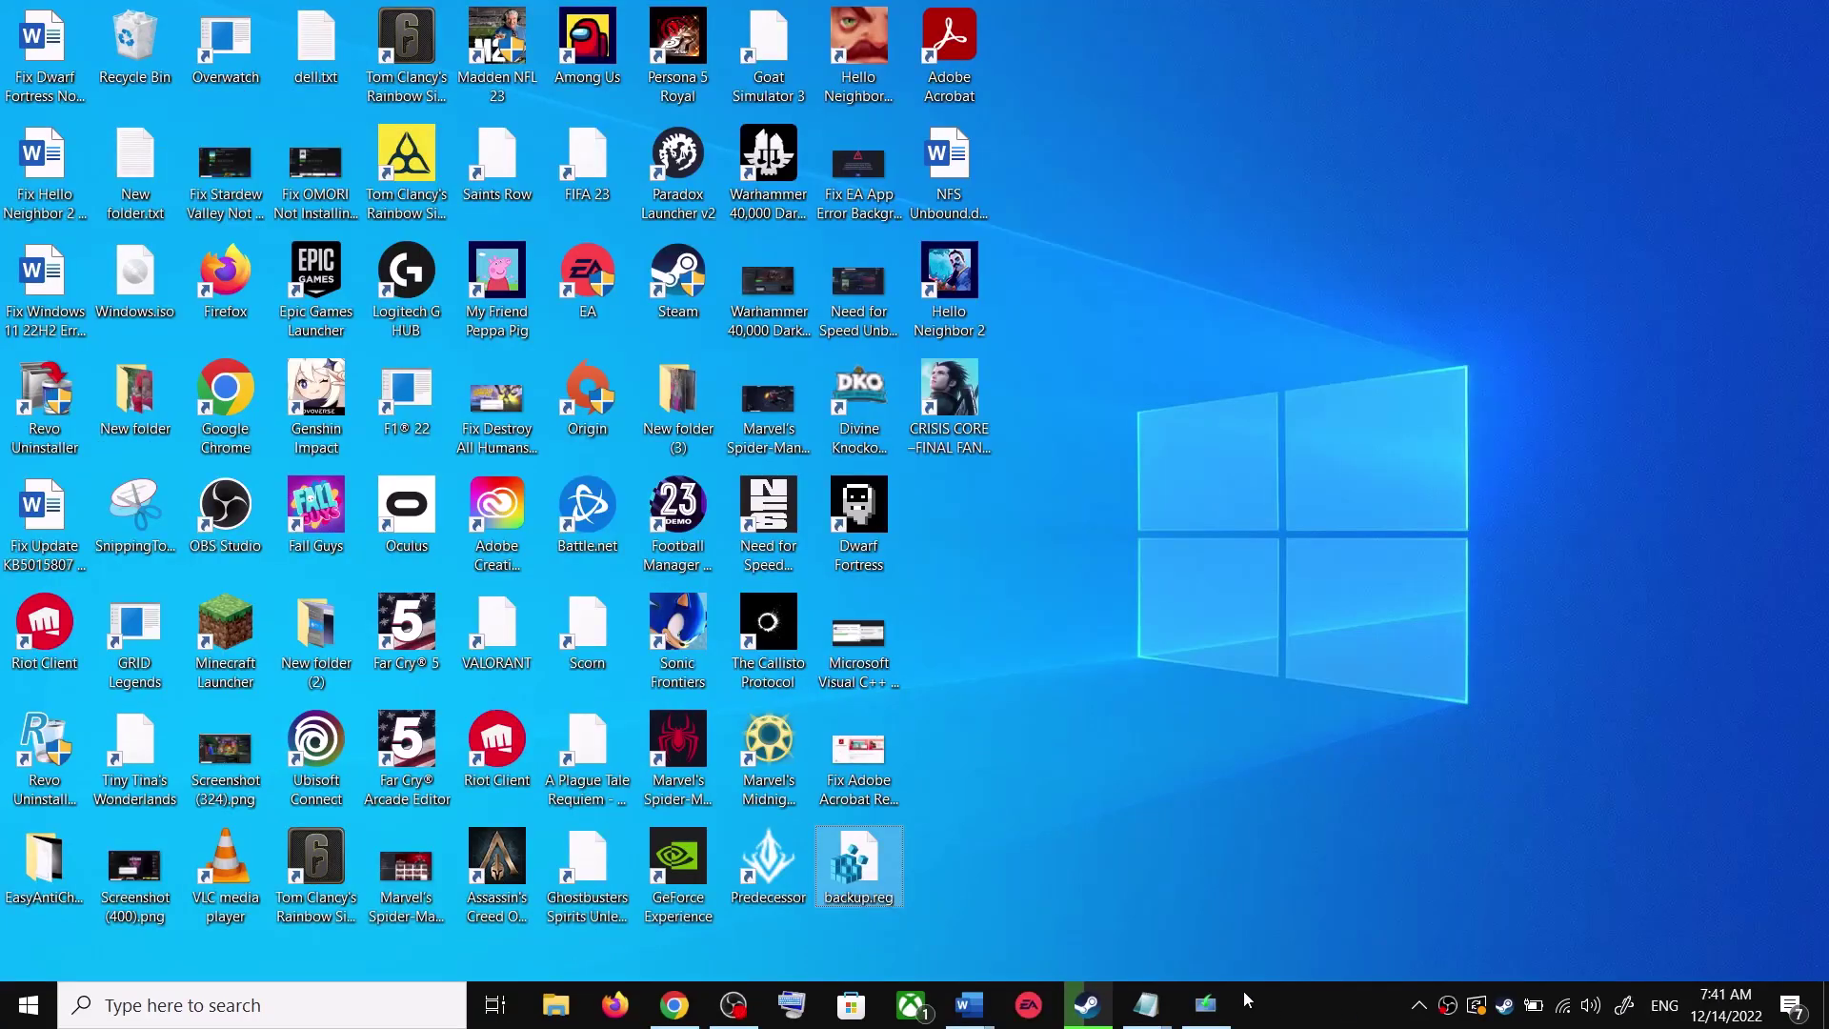
- Show the KB5015807 fix notes in Word, then open Windows Settings with Win+I
{"action": "mouse_move", "coordinate": [991, 995]}
{"action": "left_click", "coordinate": [1048, 943]}
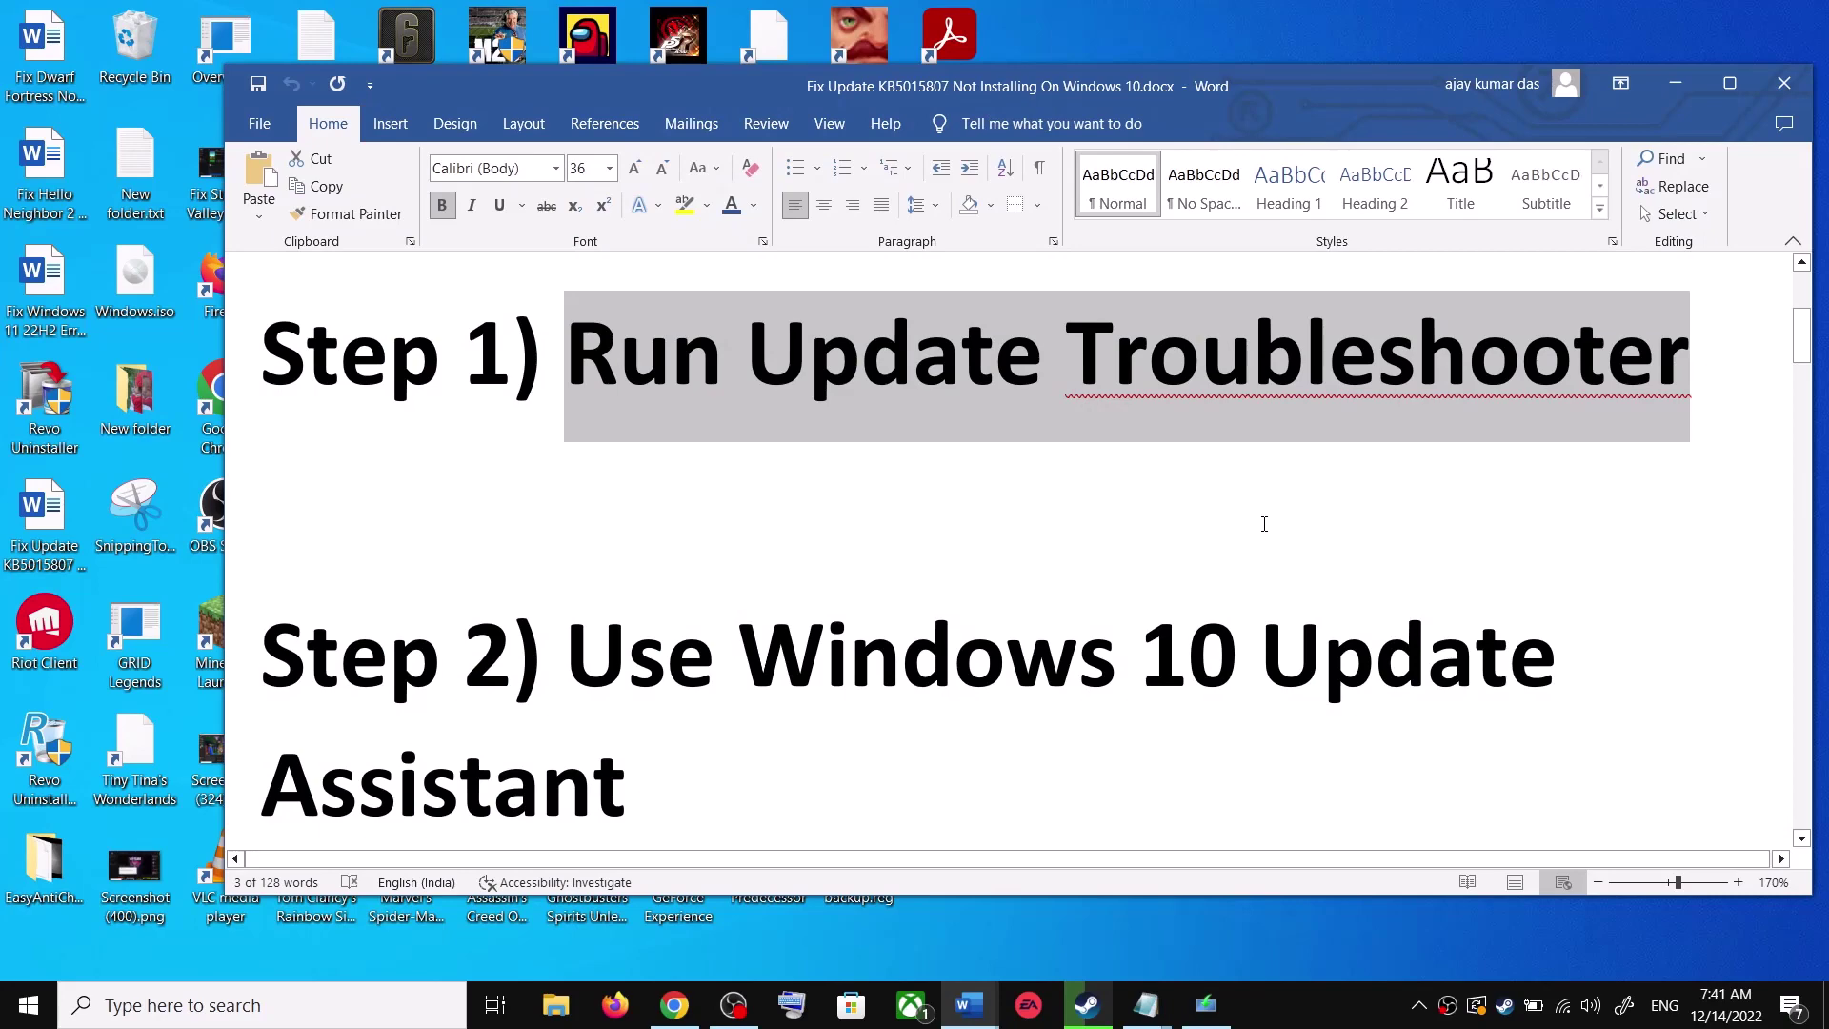
{"action": "key", "text": "super+i"}
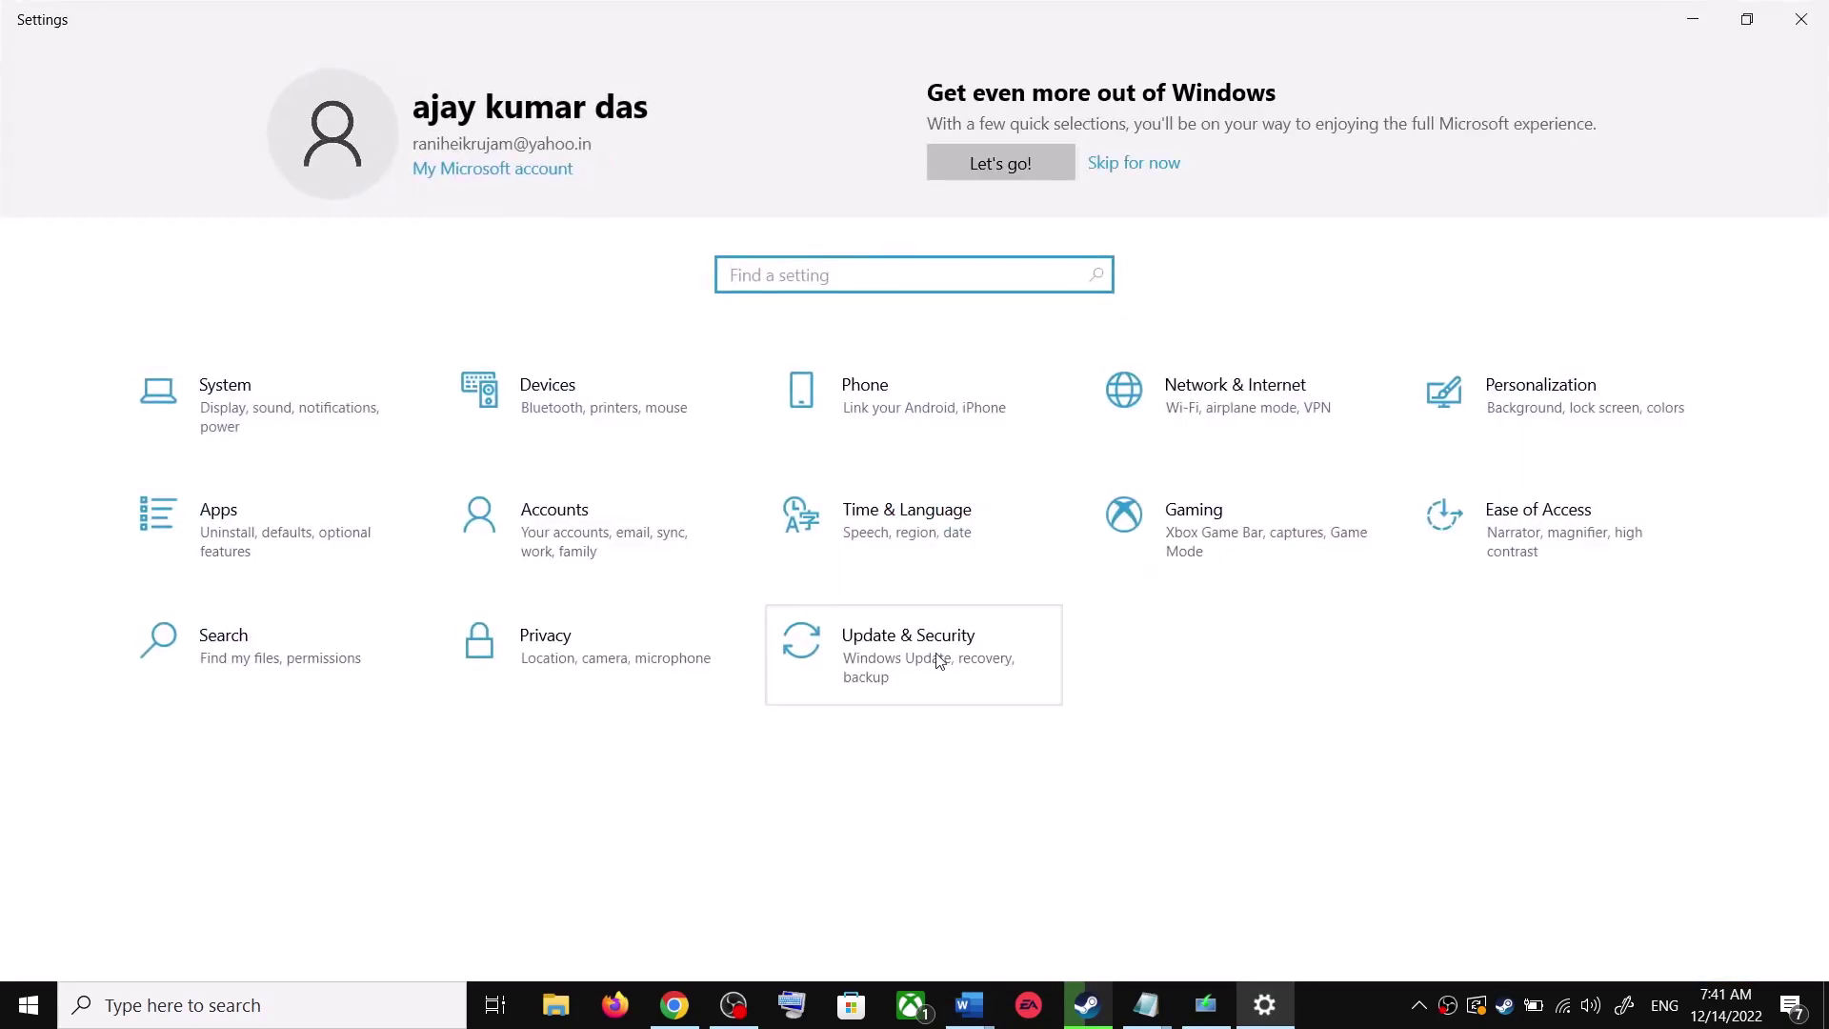
- Run the Windows Update troubleshooter from Update & Security > Troubleshoot > Additional troubleshooters
{"action": "left_click", "coordinate": [938, 655]}
{"action": "left_click", "coordinate": [146, 497]}
{"action": "left_click", "coordinate": [525, 630]}
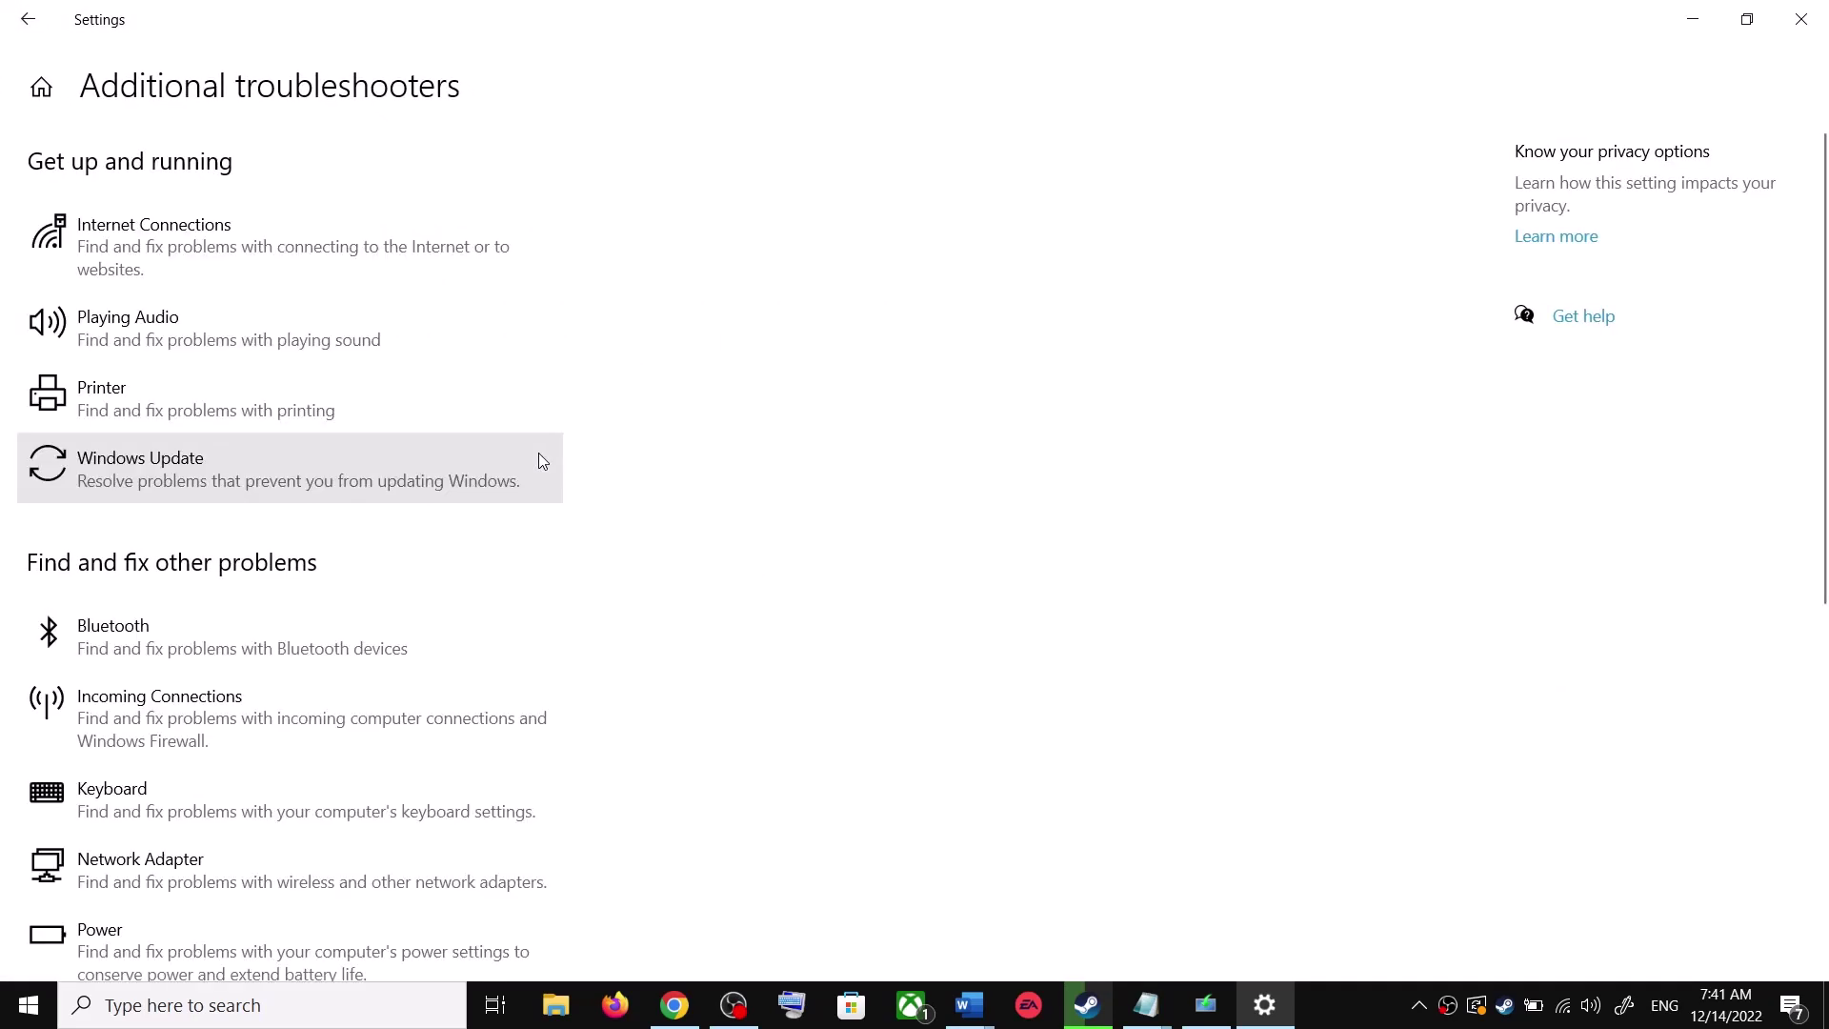
{"action": "left_click", "coordinate": [225, 479]}
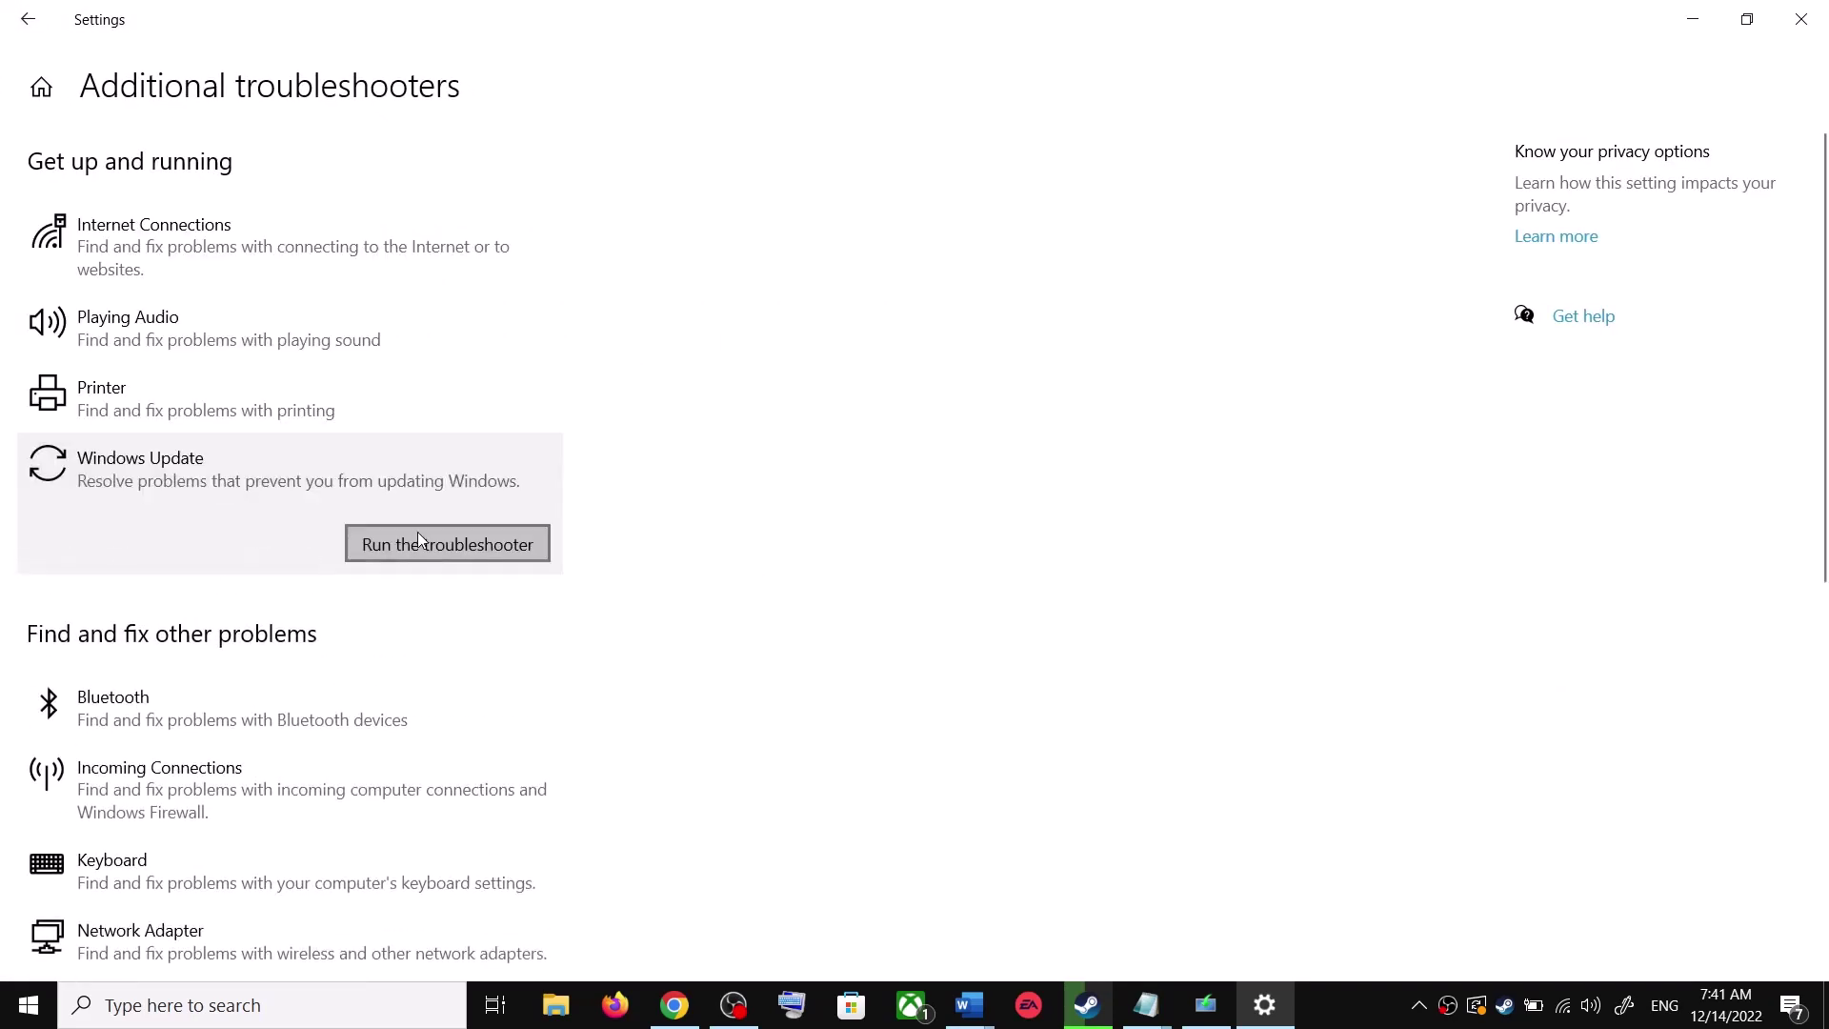
{"action": "left_click", "coordinate": [417, 544]}
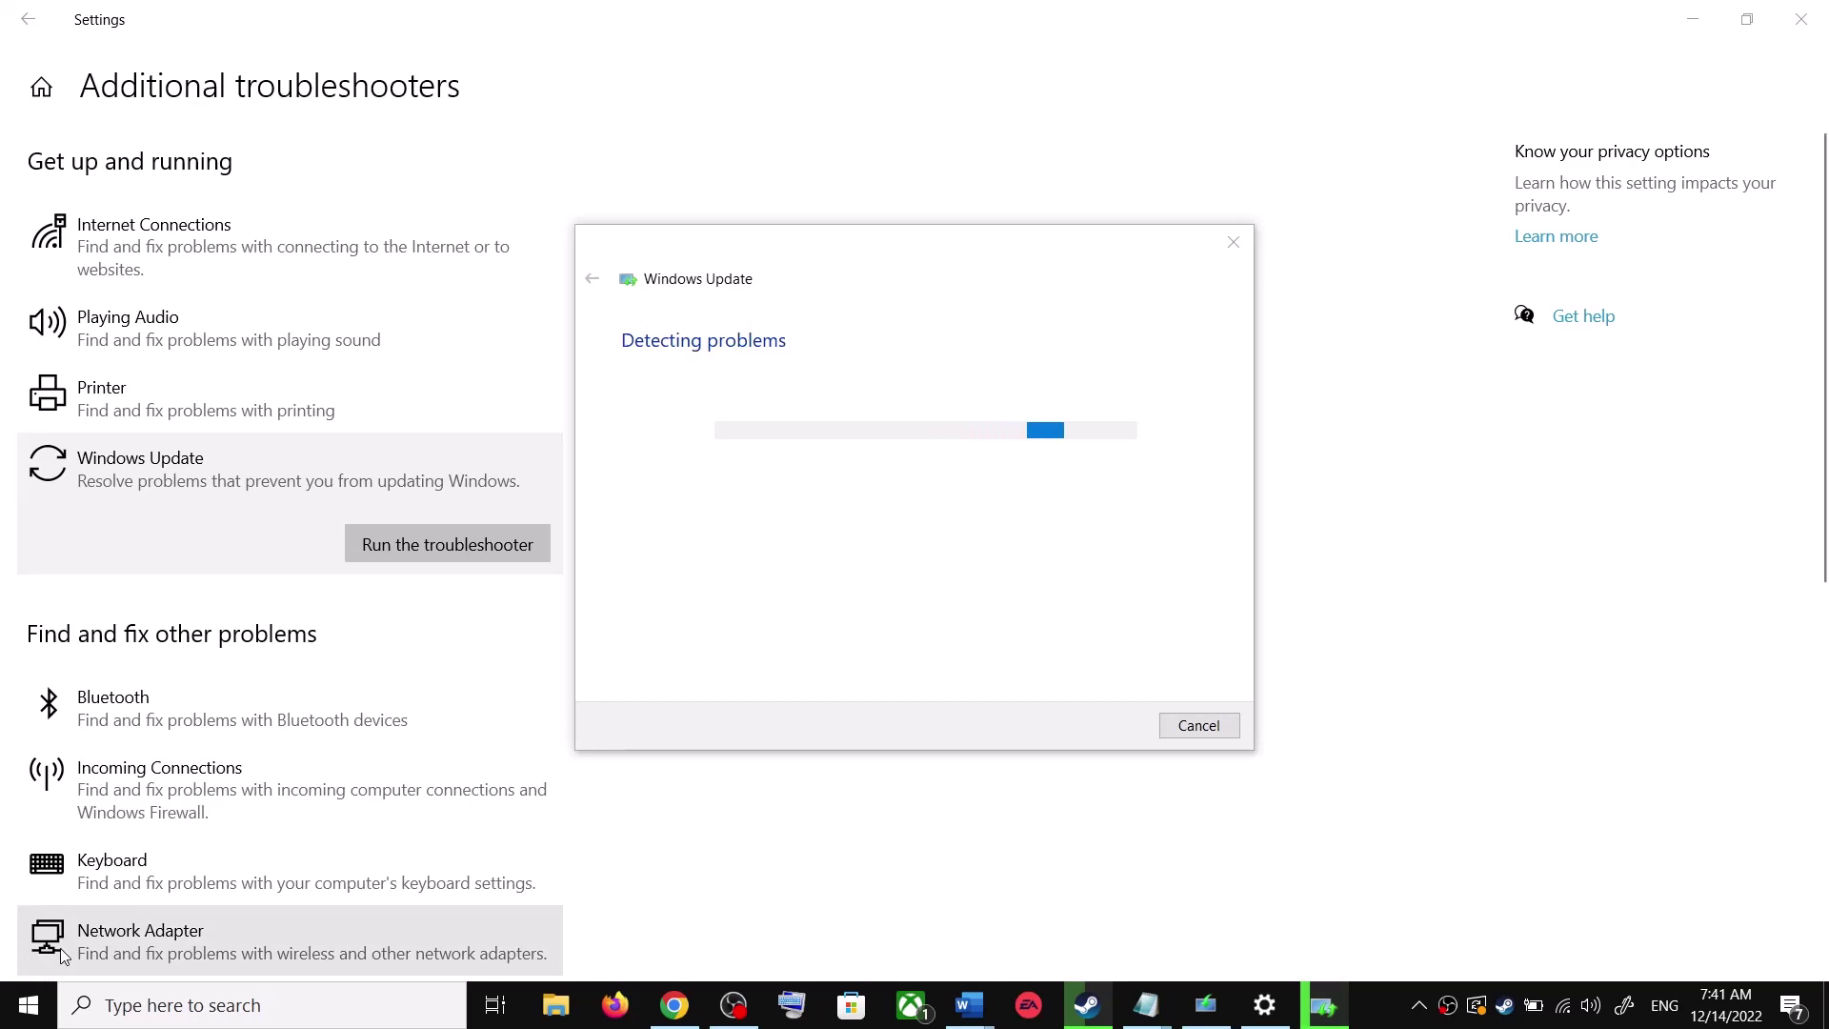
- Open the Start menu's power choices, dismiss them without restarting, and return to Settings
{"action": "left_click", "coordinate": [19, 1017]}
{"action": "left_click", "coordinate": [32, 952]}
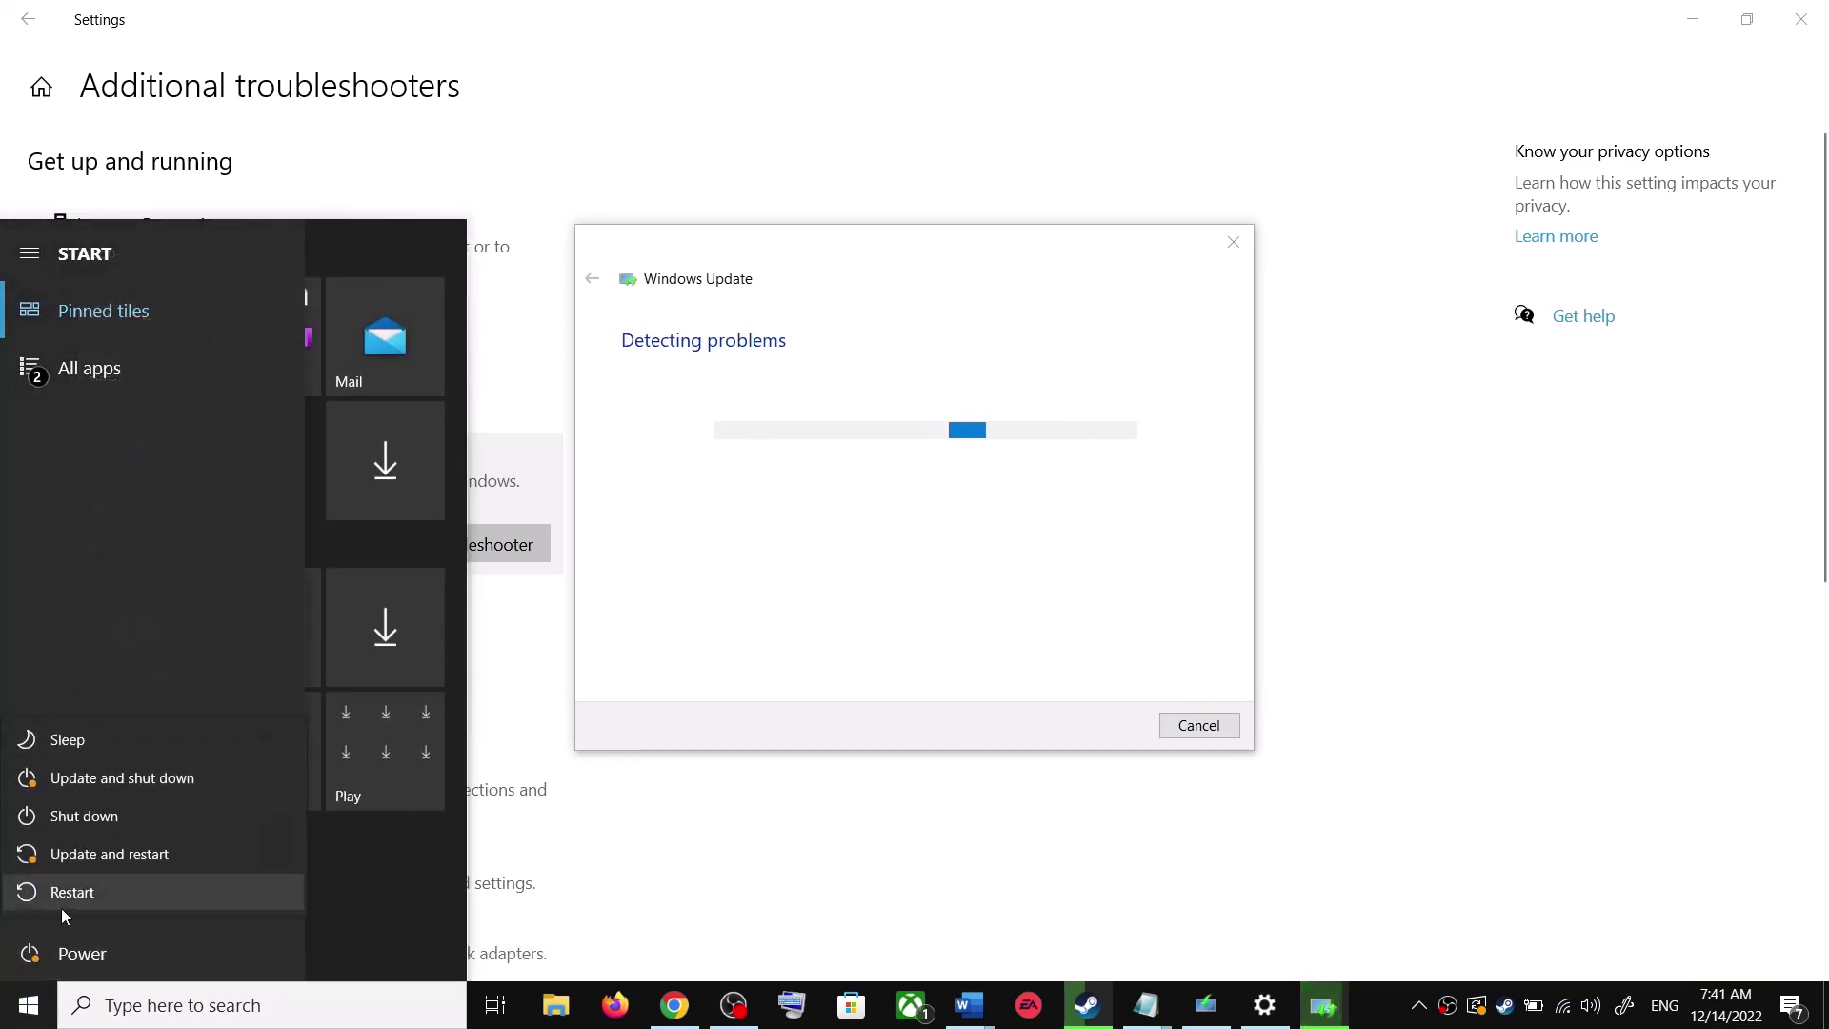
{"action": "left_click", "coordinate": [1127, 368]}
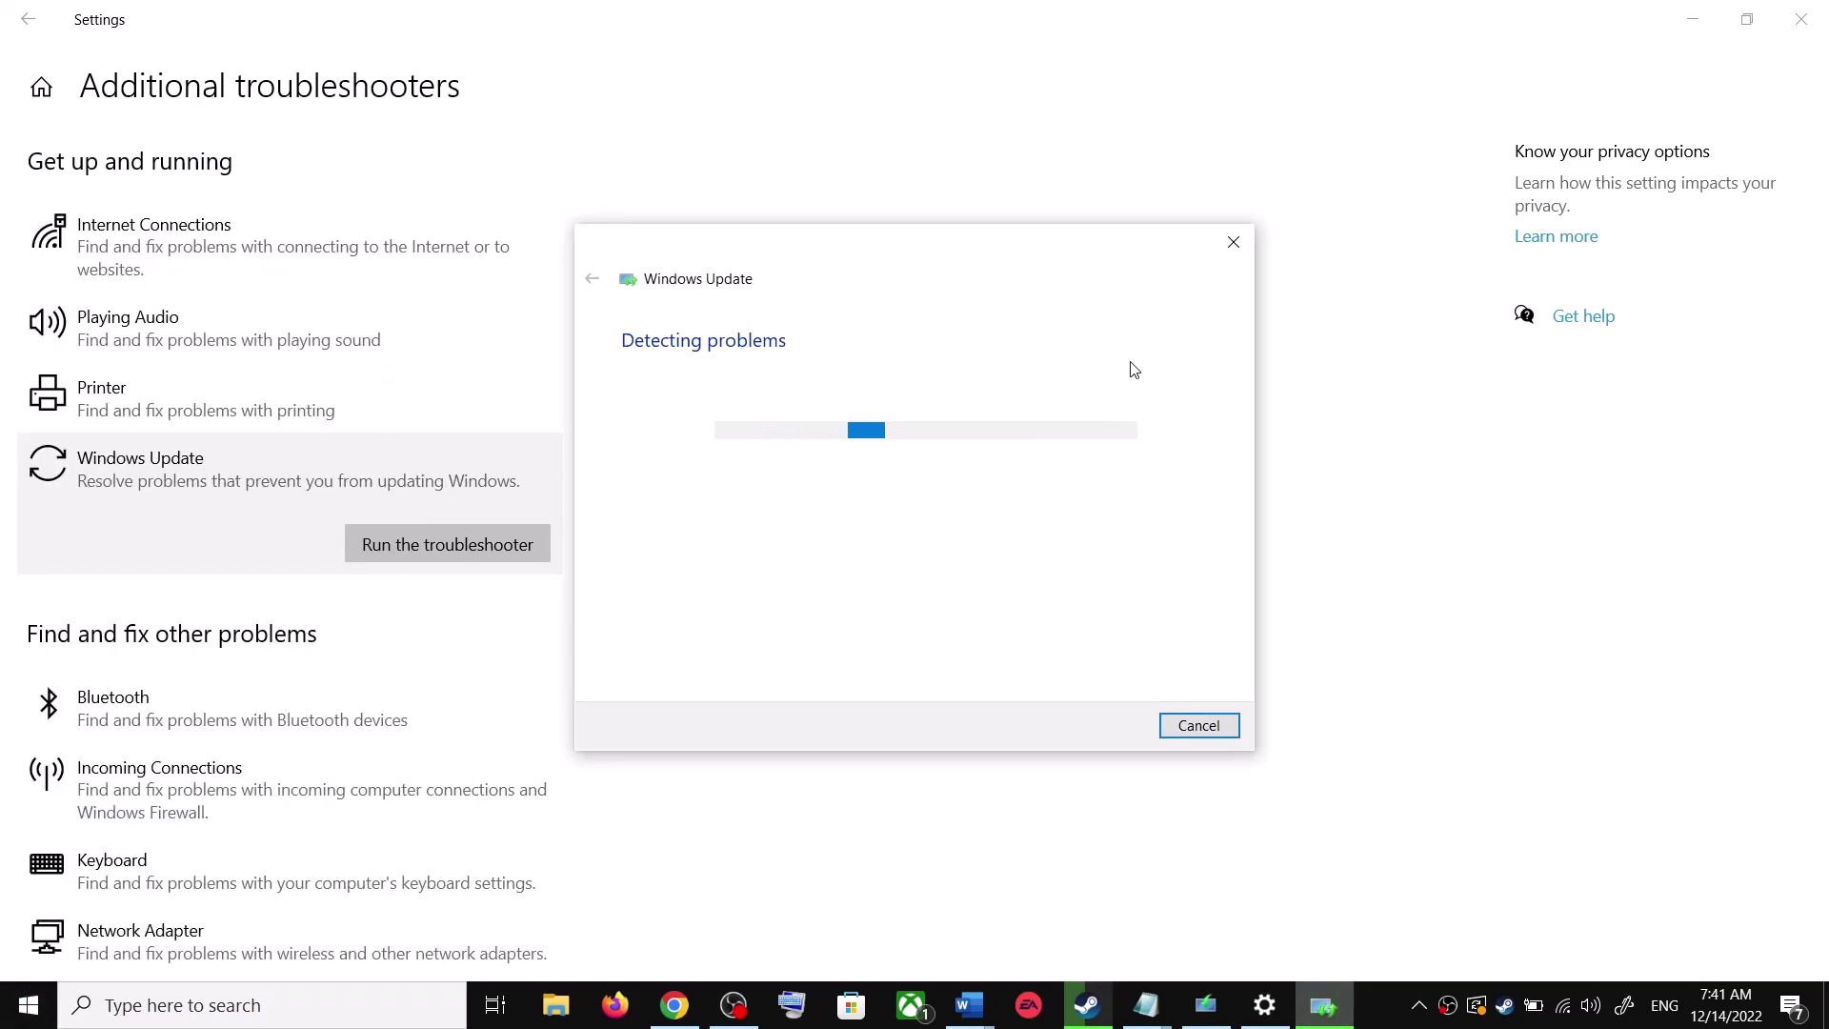
{"action": "left_click", "coordinate": [1400, 408]}
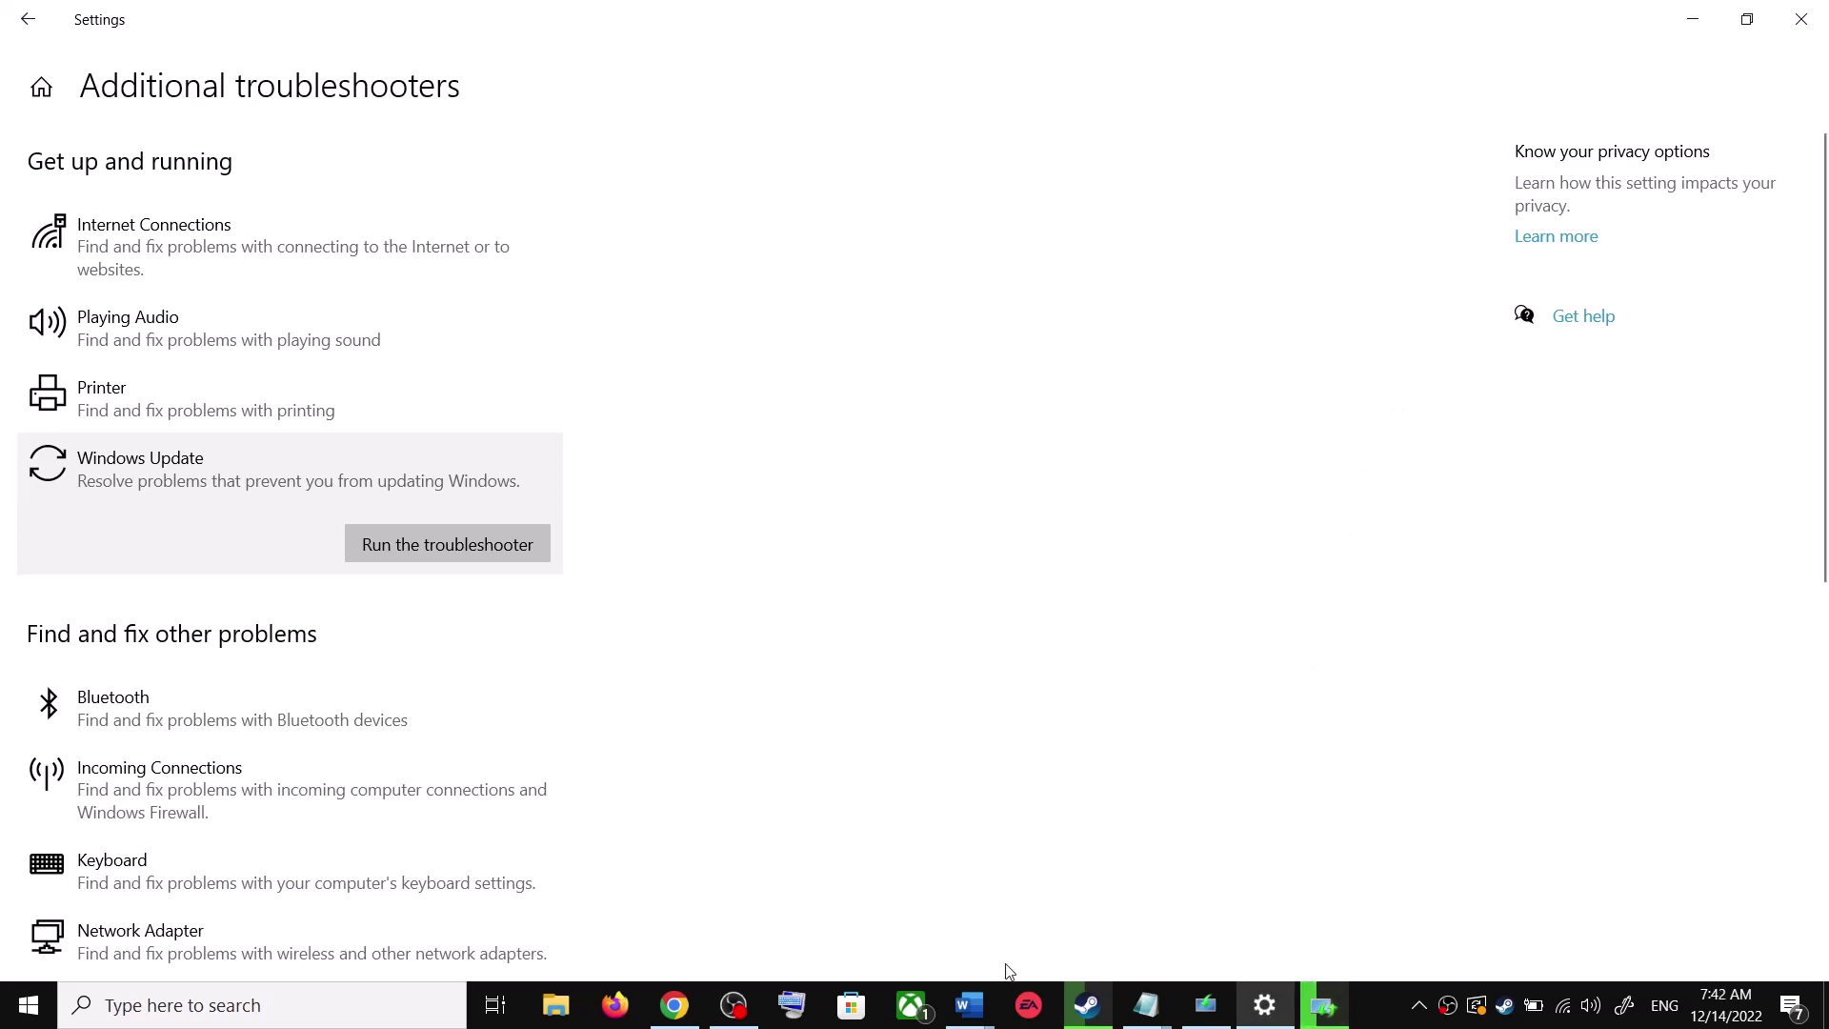
- Select the Step 2 Windows 10 download URL in the Word notes, then switch to Chrome's download page
{"action": "mouse_move", "coordinate": [981, 1000]}
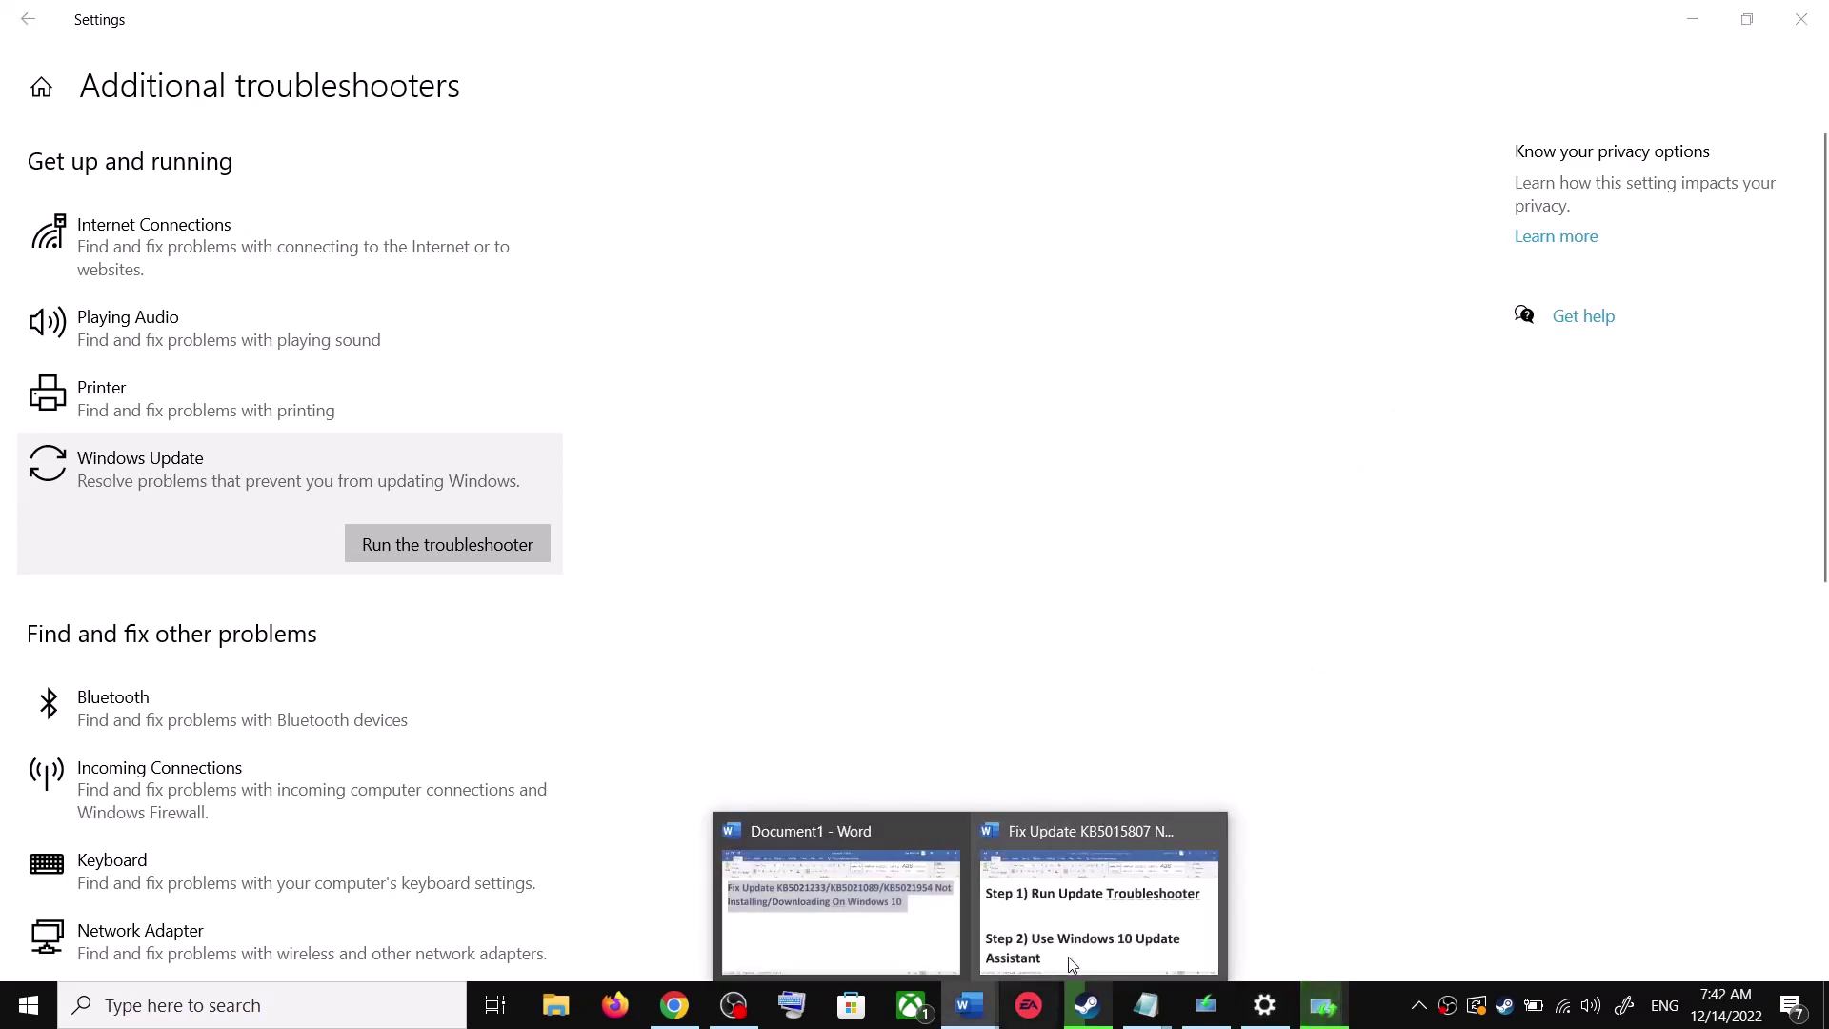
{"action": "left_click", "coordinate": [1104, 905]}
{"action": "scroll", "coordinate": [617, 654], "scroll_direction": "down", "scroll_amount": 1}
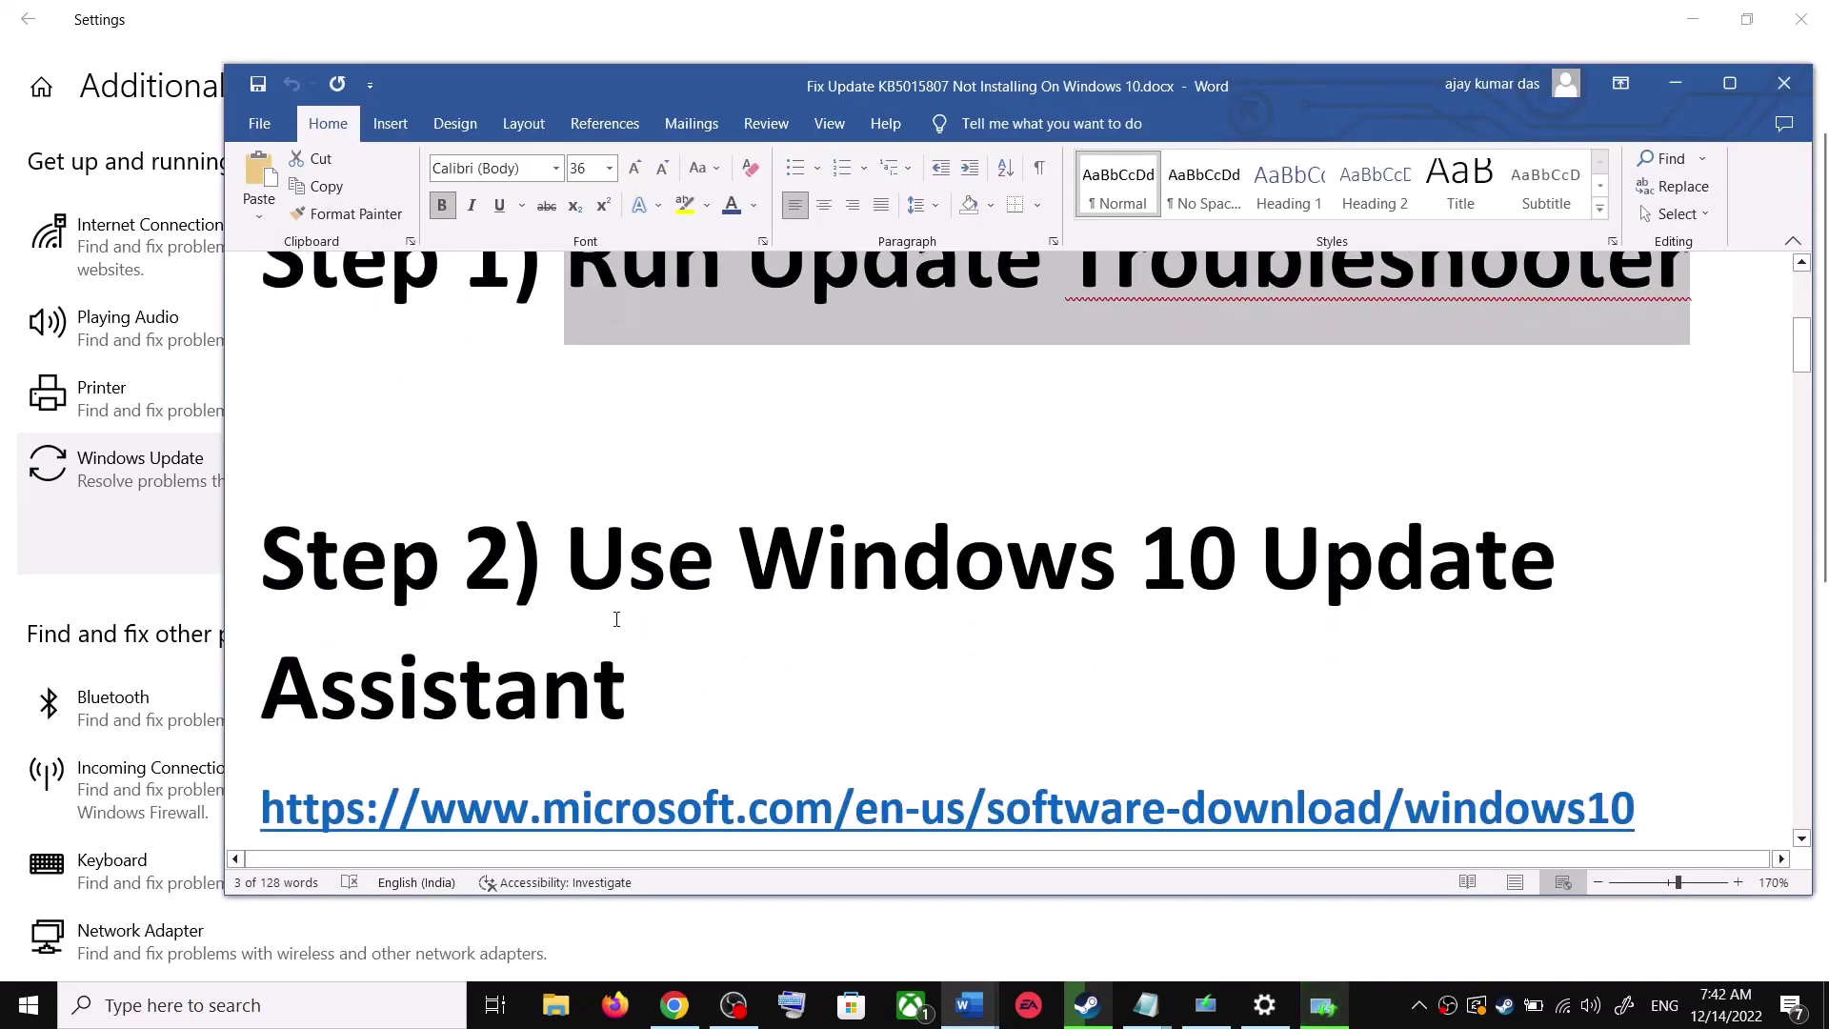
{"action": "left_click_drag", "start_coordinate": [566, 552], "coordinate": [638, 717]}
{"action": "scroll", "coordinate": [638, 717], "scroll_direction": "down", "scroll_amount": 1}
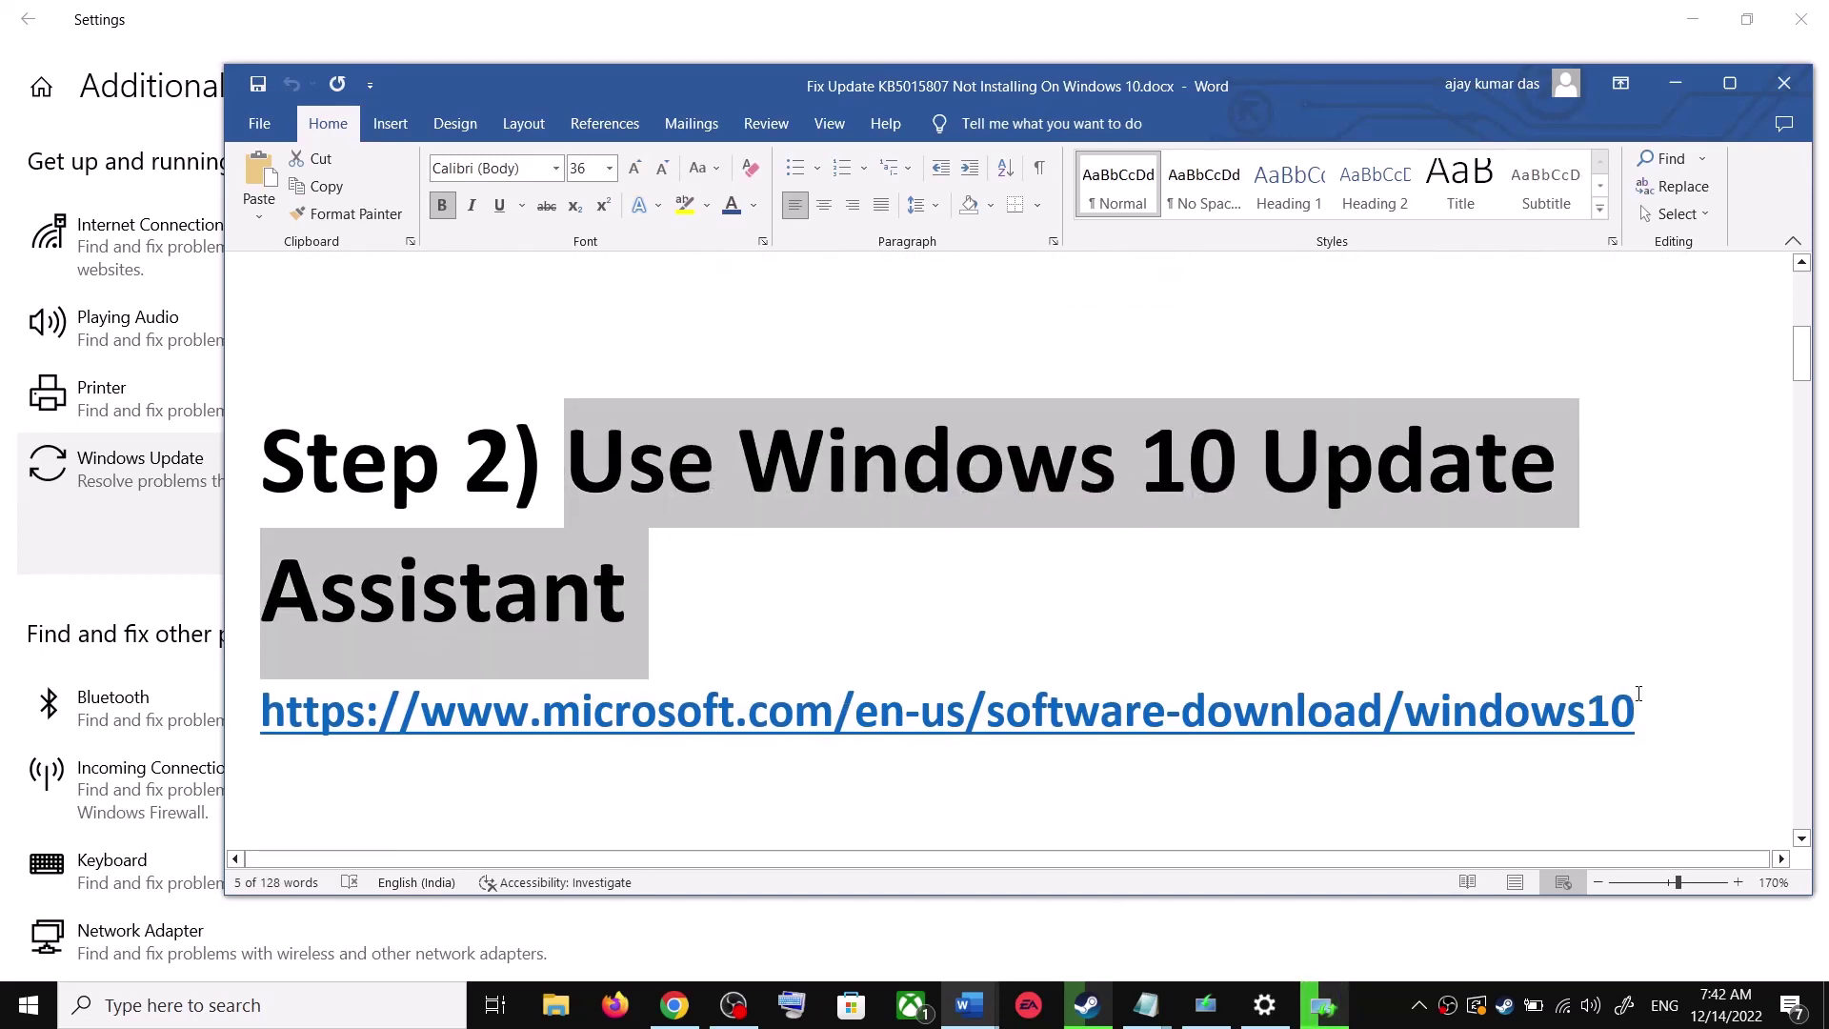
{"action": "left_click", "coordinate": [1643, 710]}
{"action": "triple_click", "coordinate": [1078, 713]}
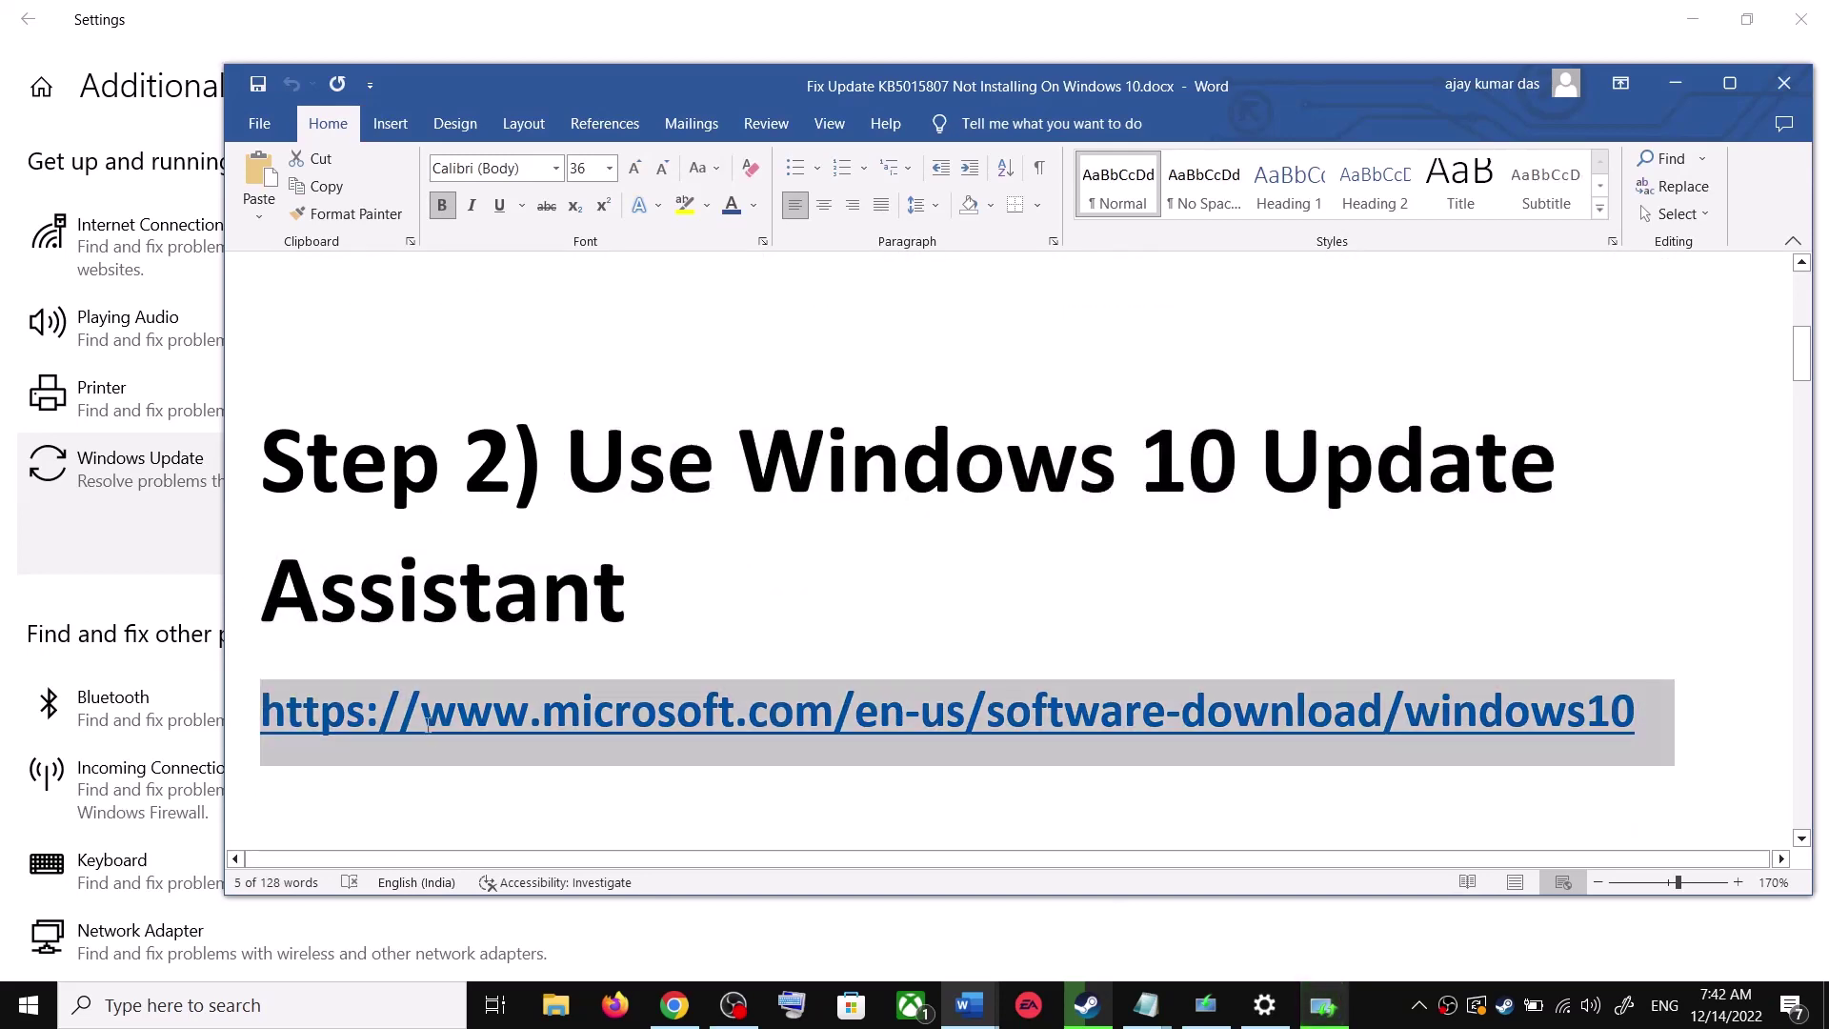
{"action": "left_click", "coordinate": [684, 1012]}
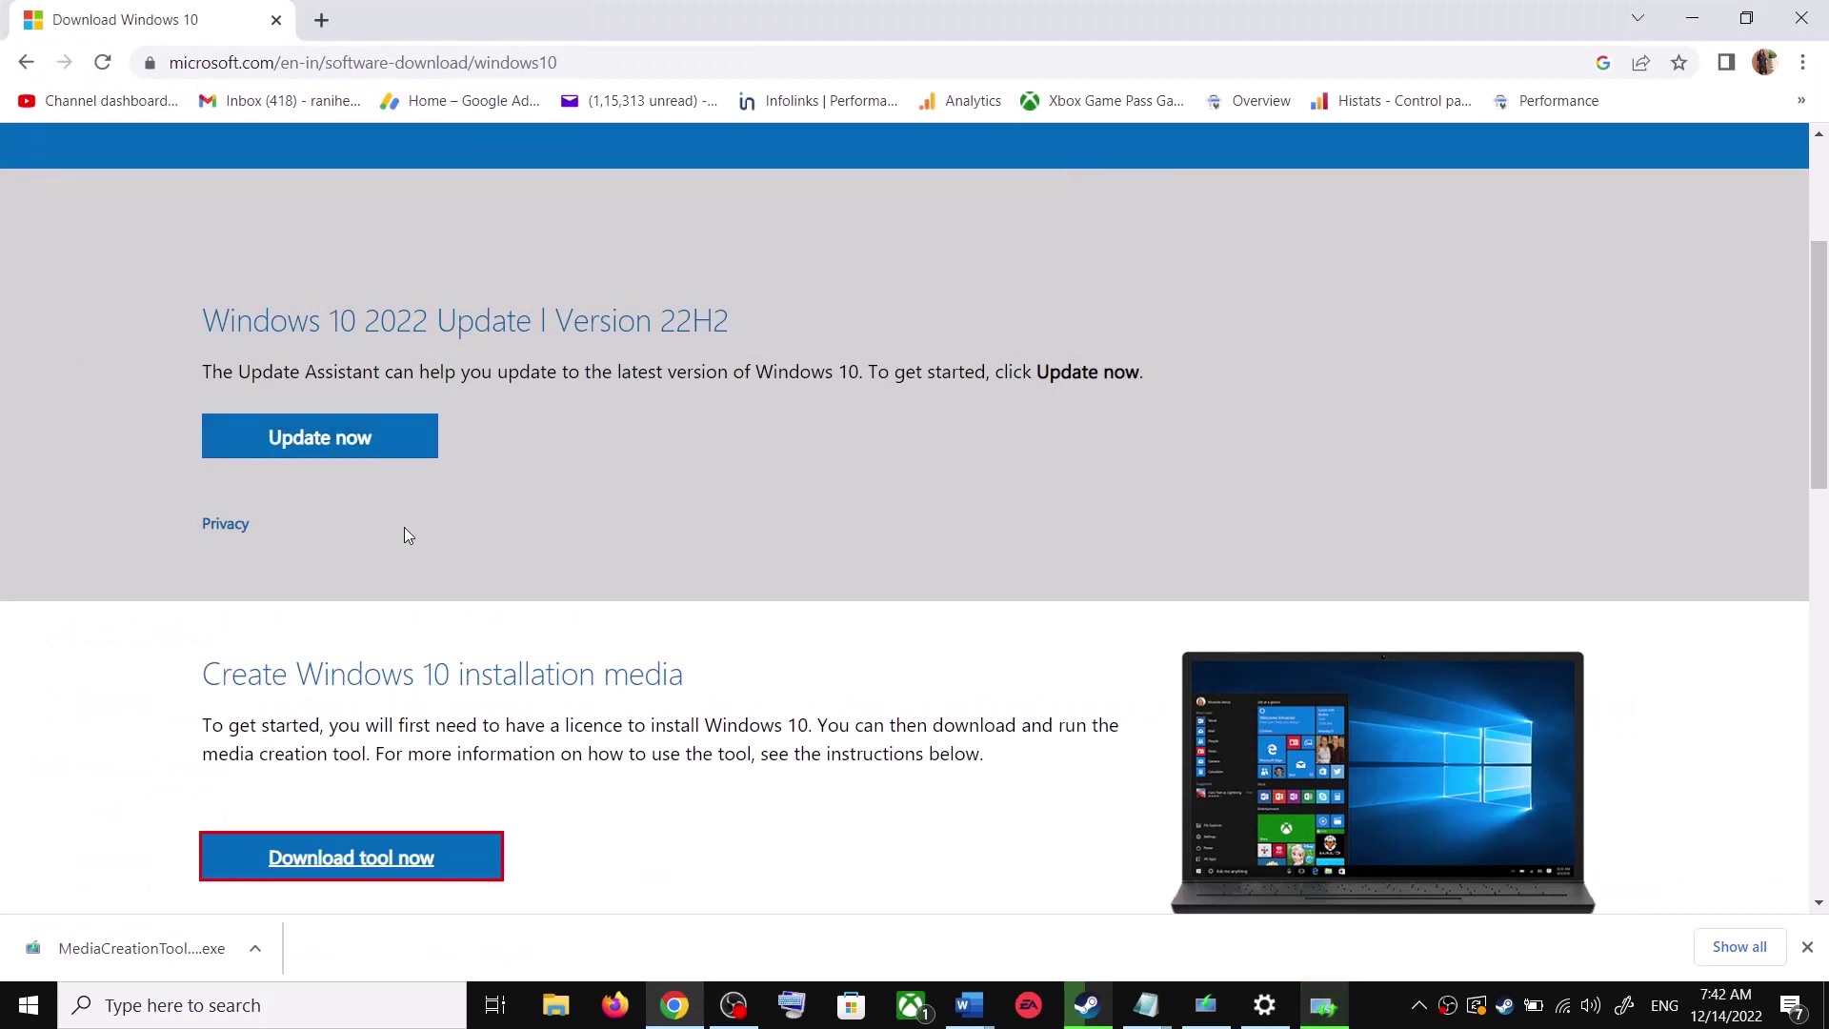
- Download the Windows 10 Update Assistant for version 22H2 and launch the Windows10Upgrade installer
{"action": "scroll", "coordinate": [404, 528], "scroll_direction": "up", "scroll_amount": 3}
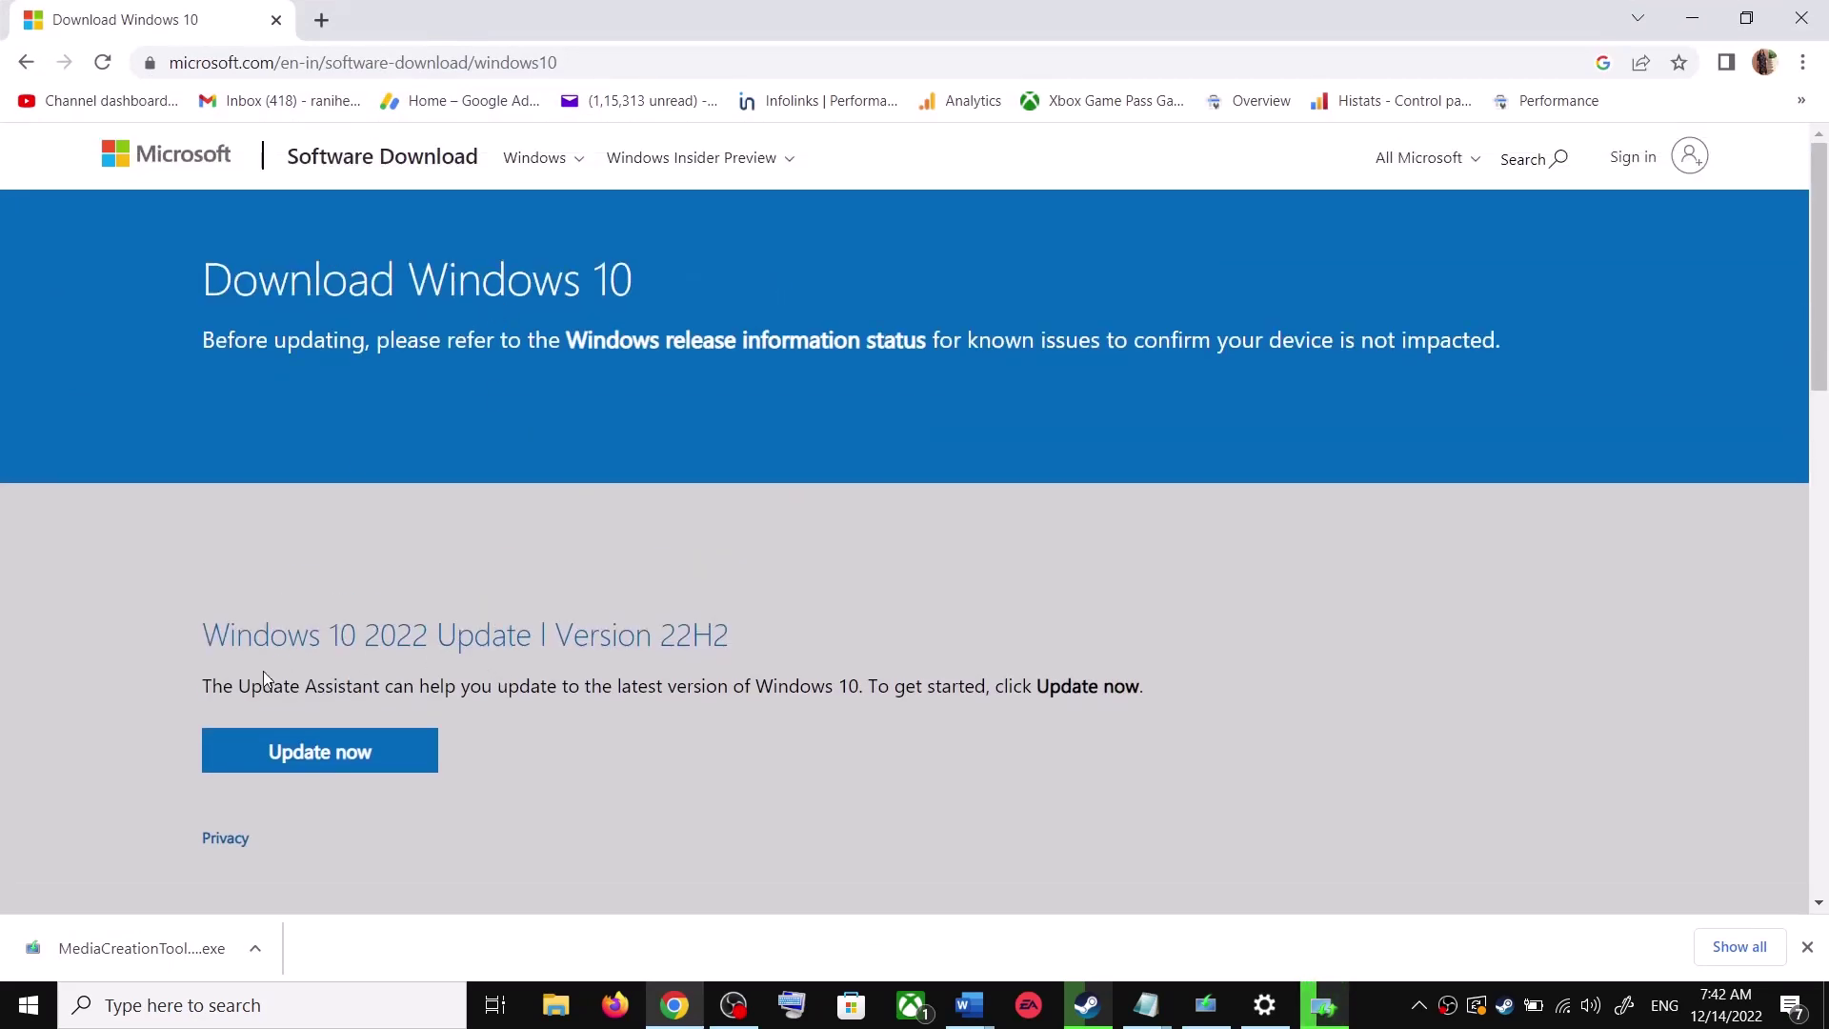
{"action": "left_click_drag", "start_coordinate": [234, 685], "coordinate": [381, 690]}
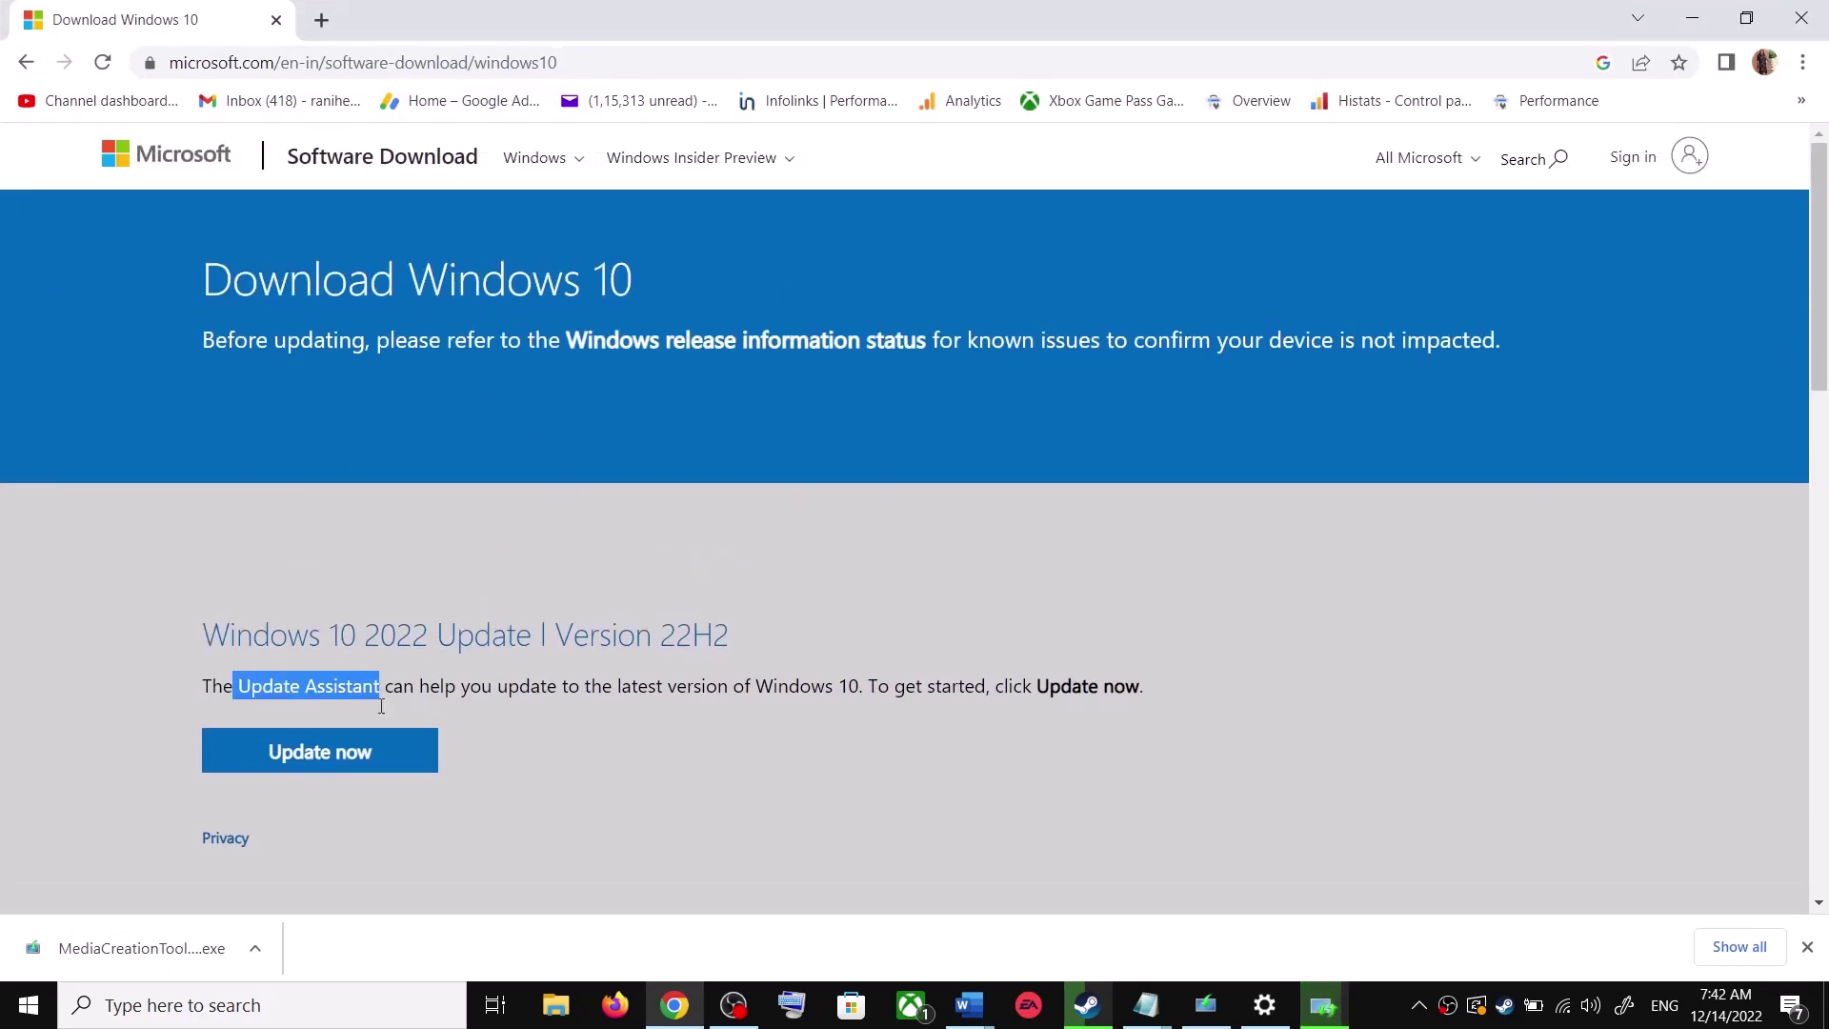
{"action": "left_click", "coordinate": [365, 754]}
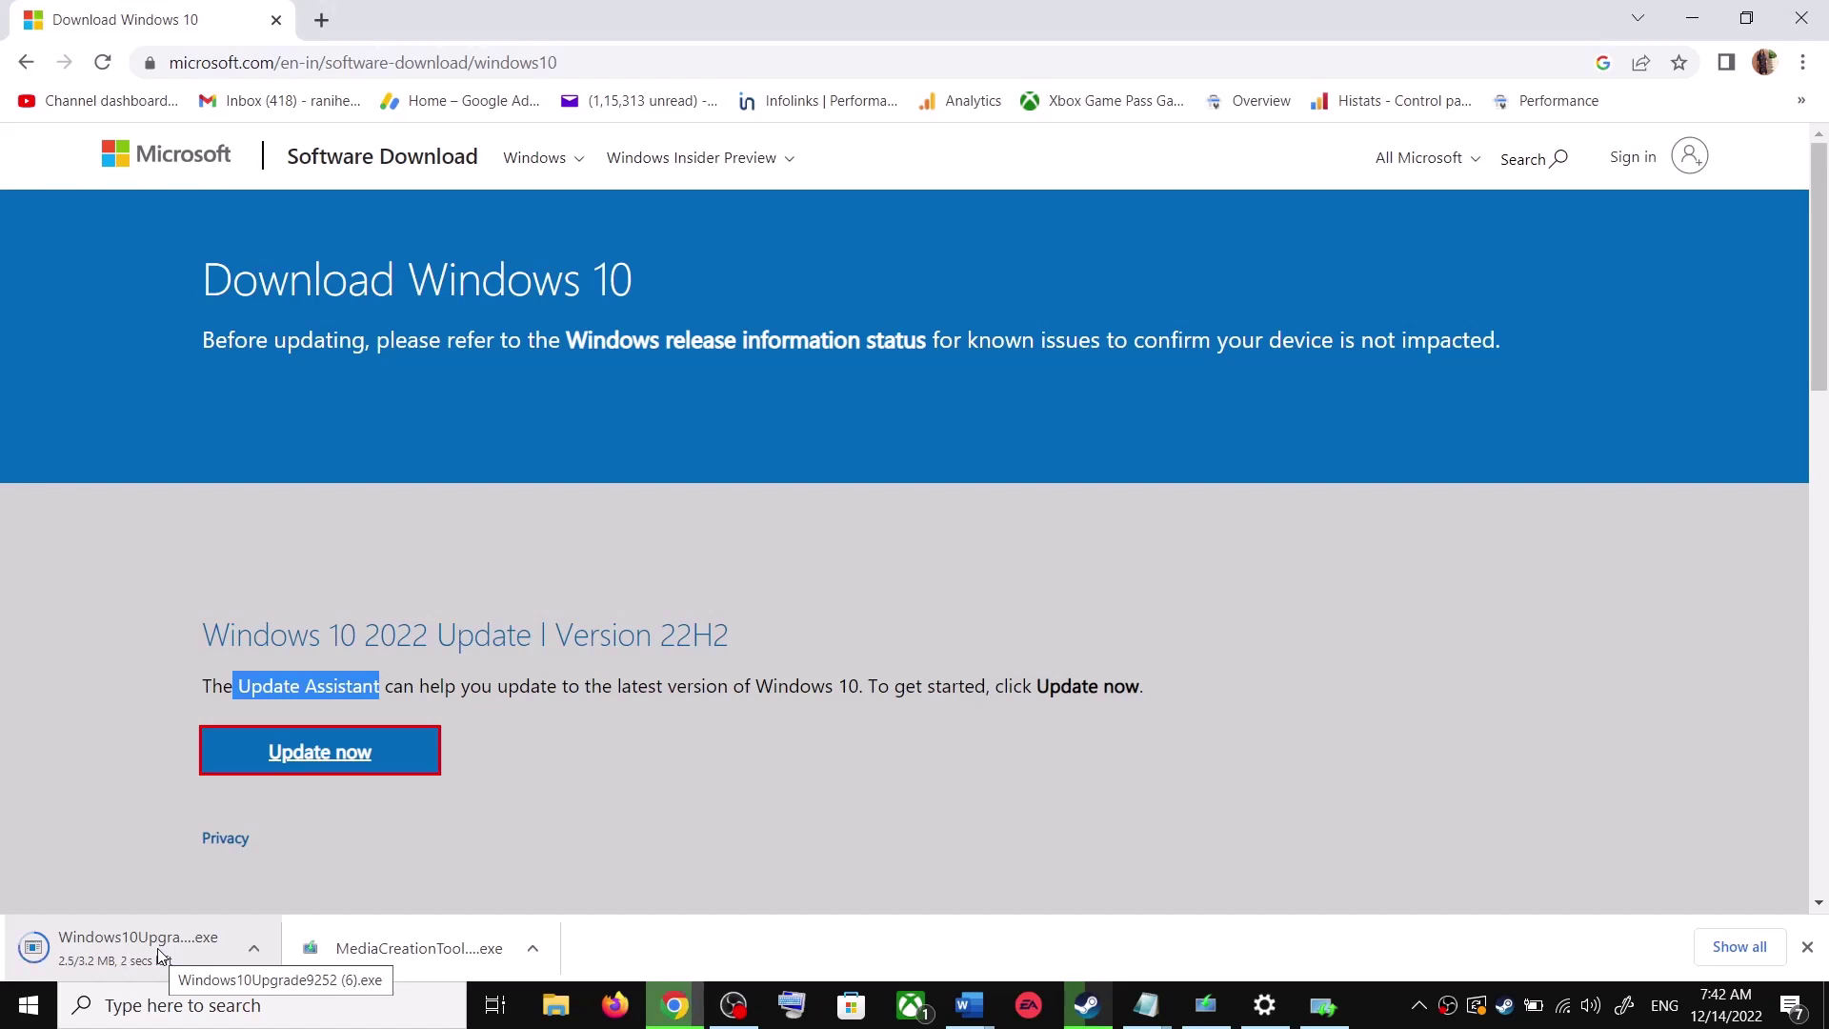
{"action": "left_click", "coordinate": [130, 955]}
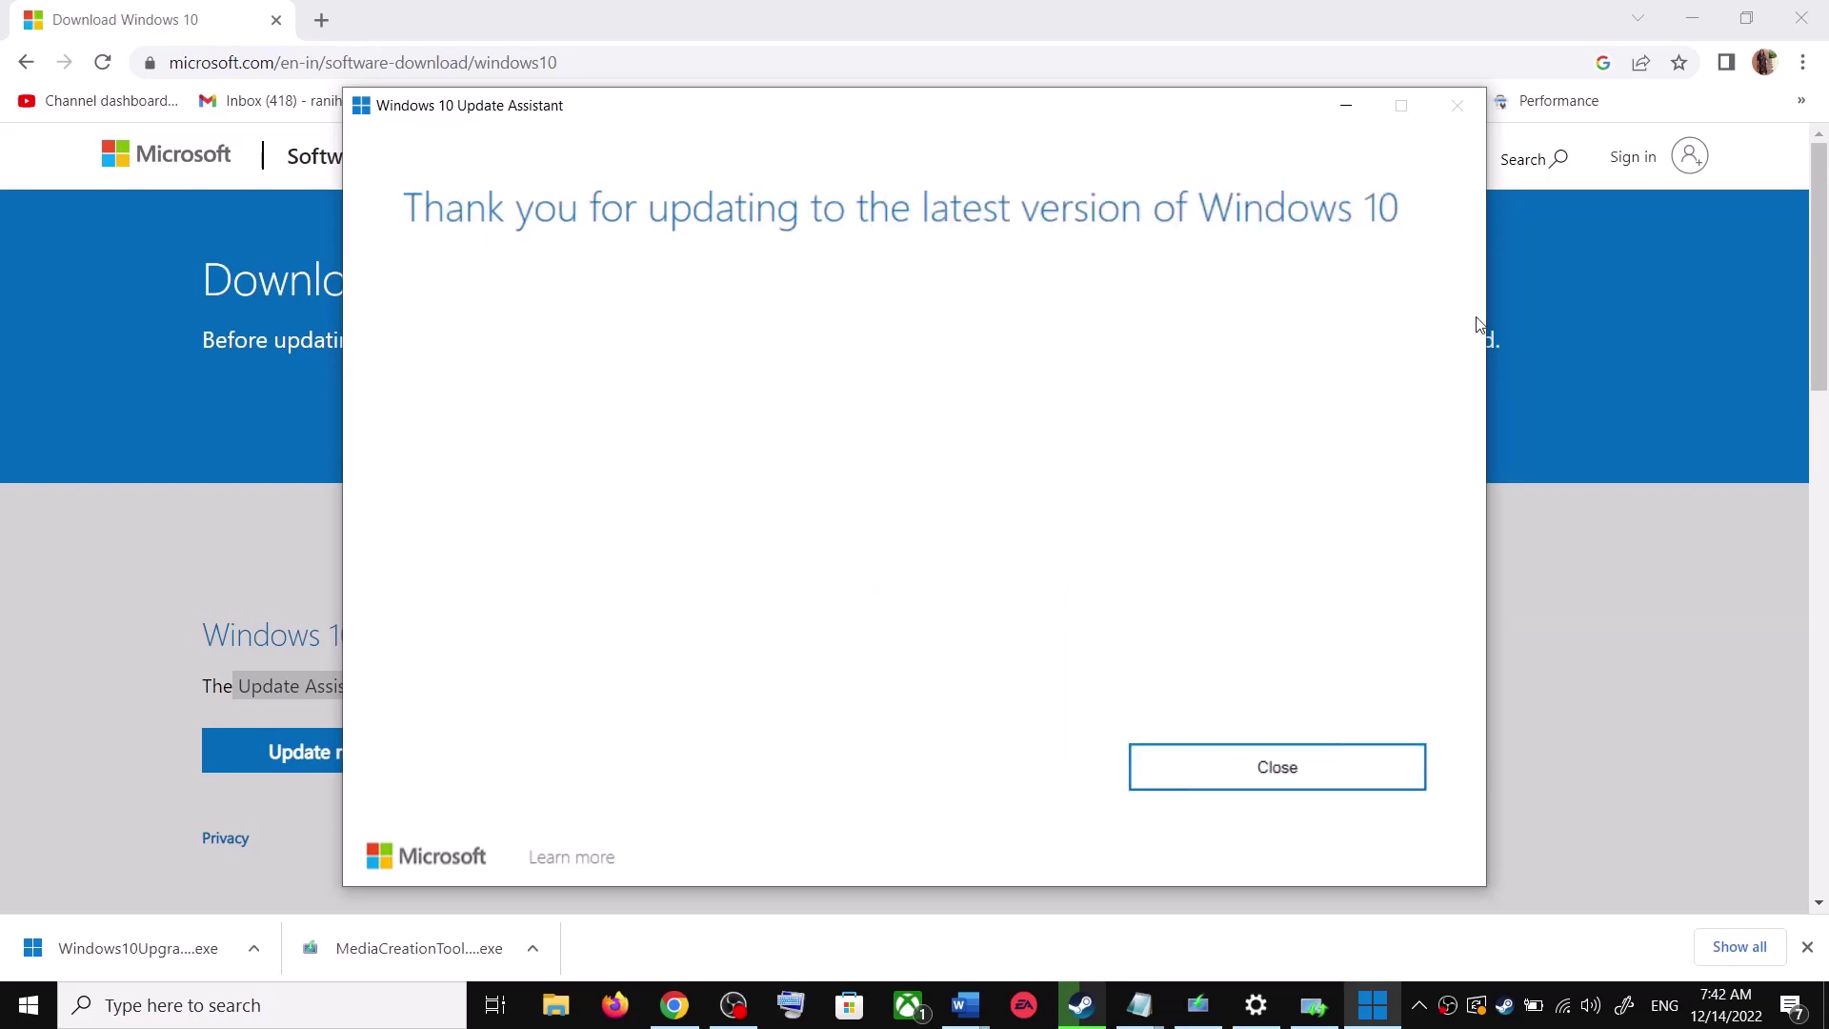
- Close the Update Assistant after its up-to-date message and bring up the Word documents
{"action": "left_click", "coordinate": [1326, 776]}
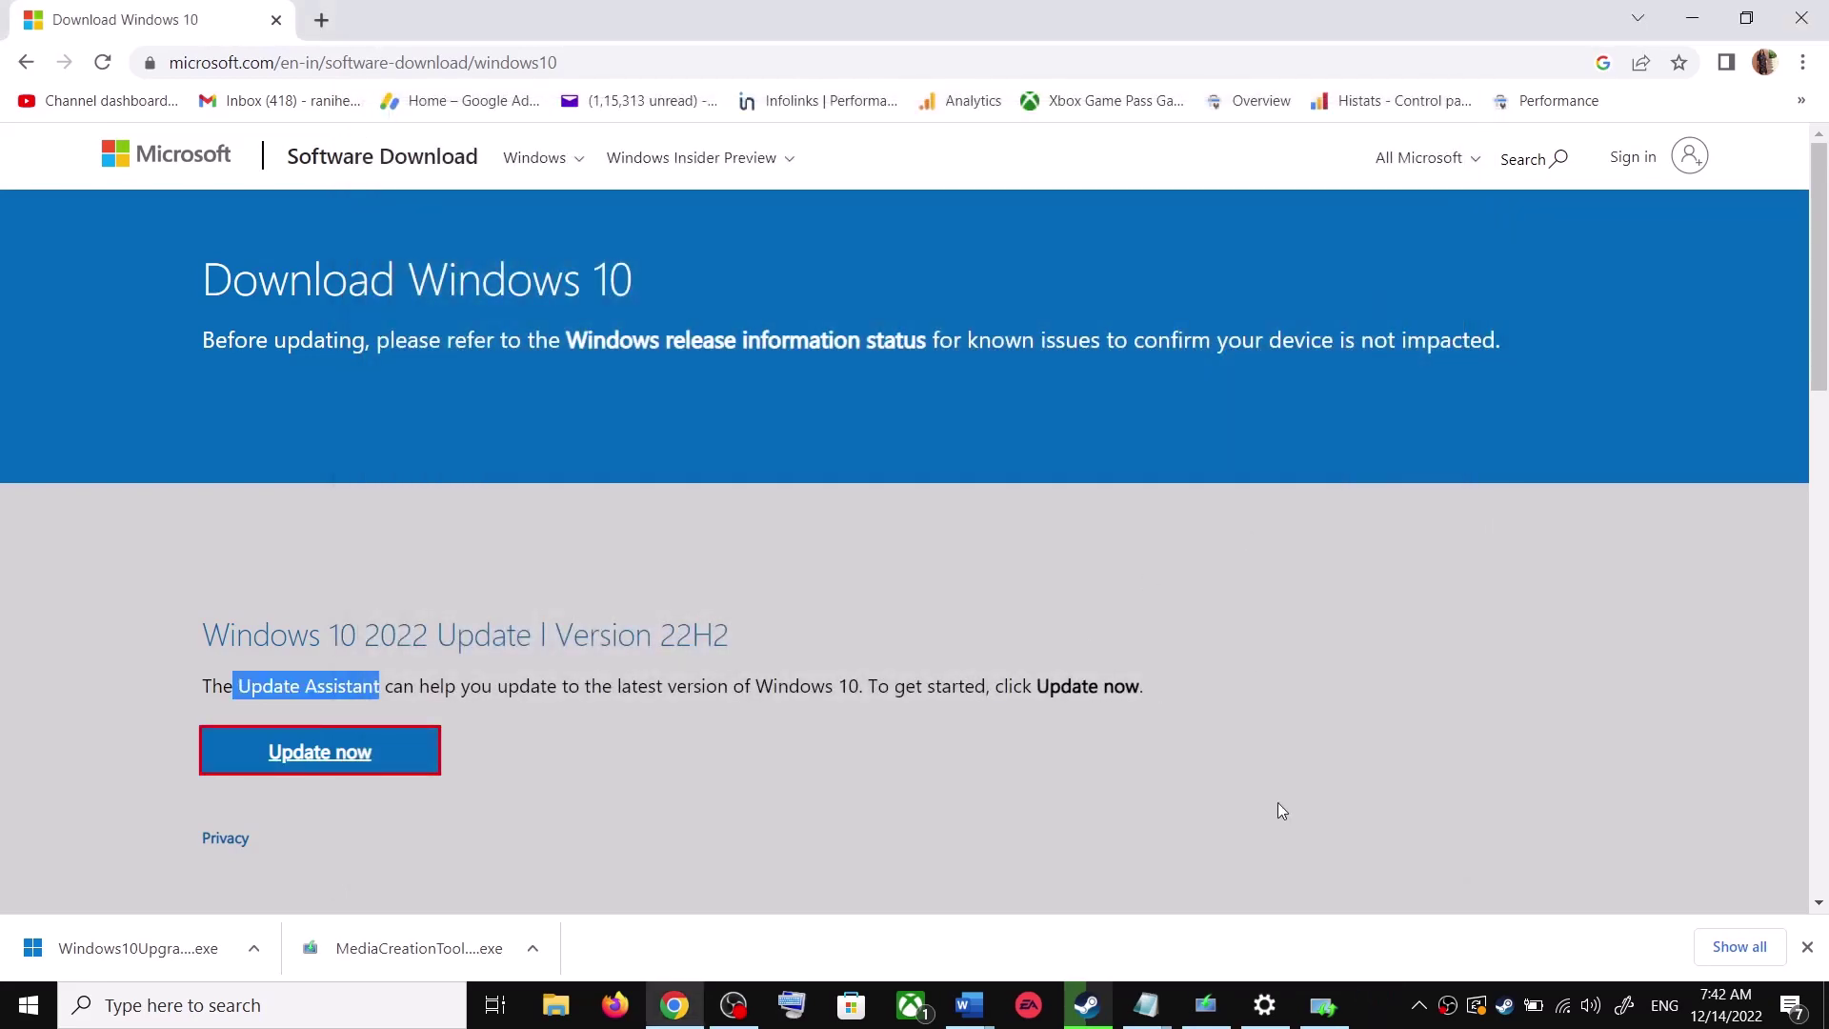
{"action": "left_click", "coordinate": [969, 1005]}
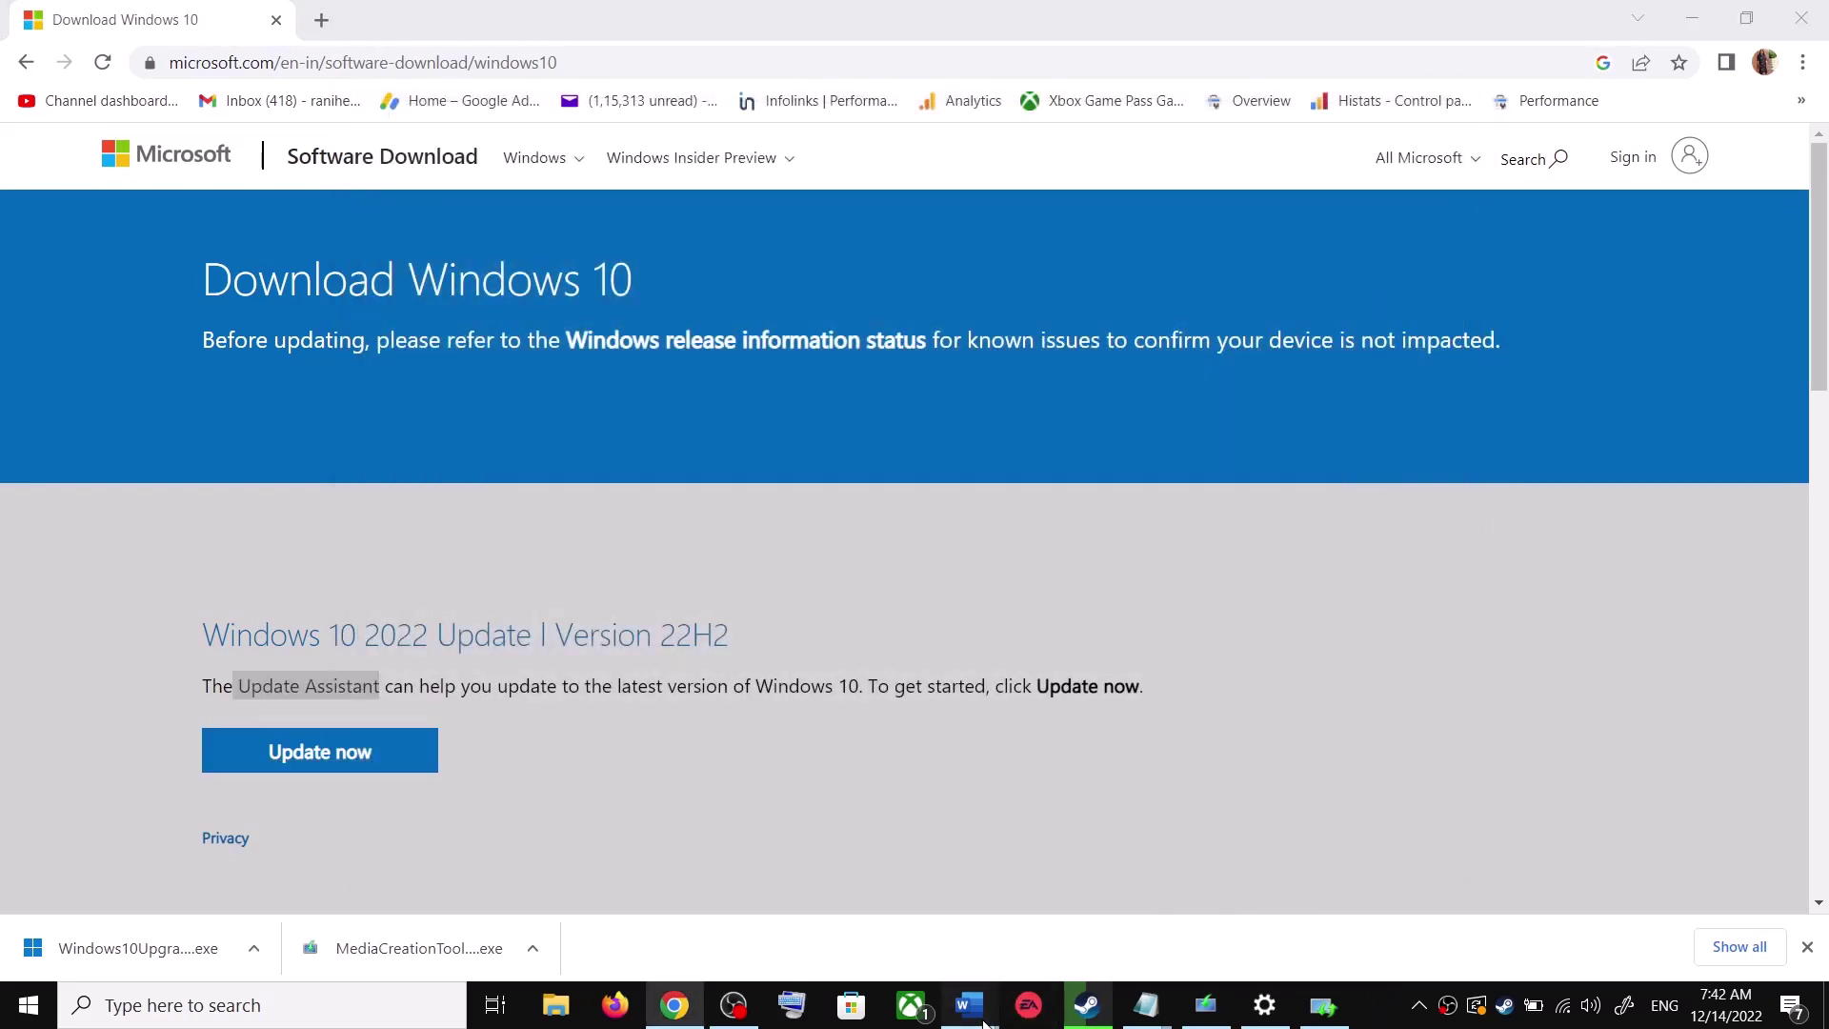
- Copy the Step 3 commands from 'SC config trustedinstaller start=auto' to 'net start appidsvc', then search for Notepad
{"action": "left_click", "coordinate": [1138, 946]}
{"action": "scroll", "coordinate": [751, 636], "scroll_direction": "down", "scroll_amount": 5}
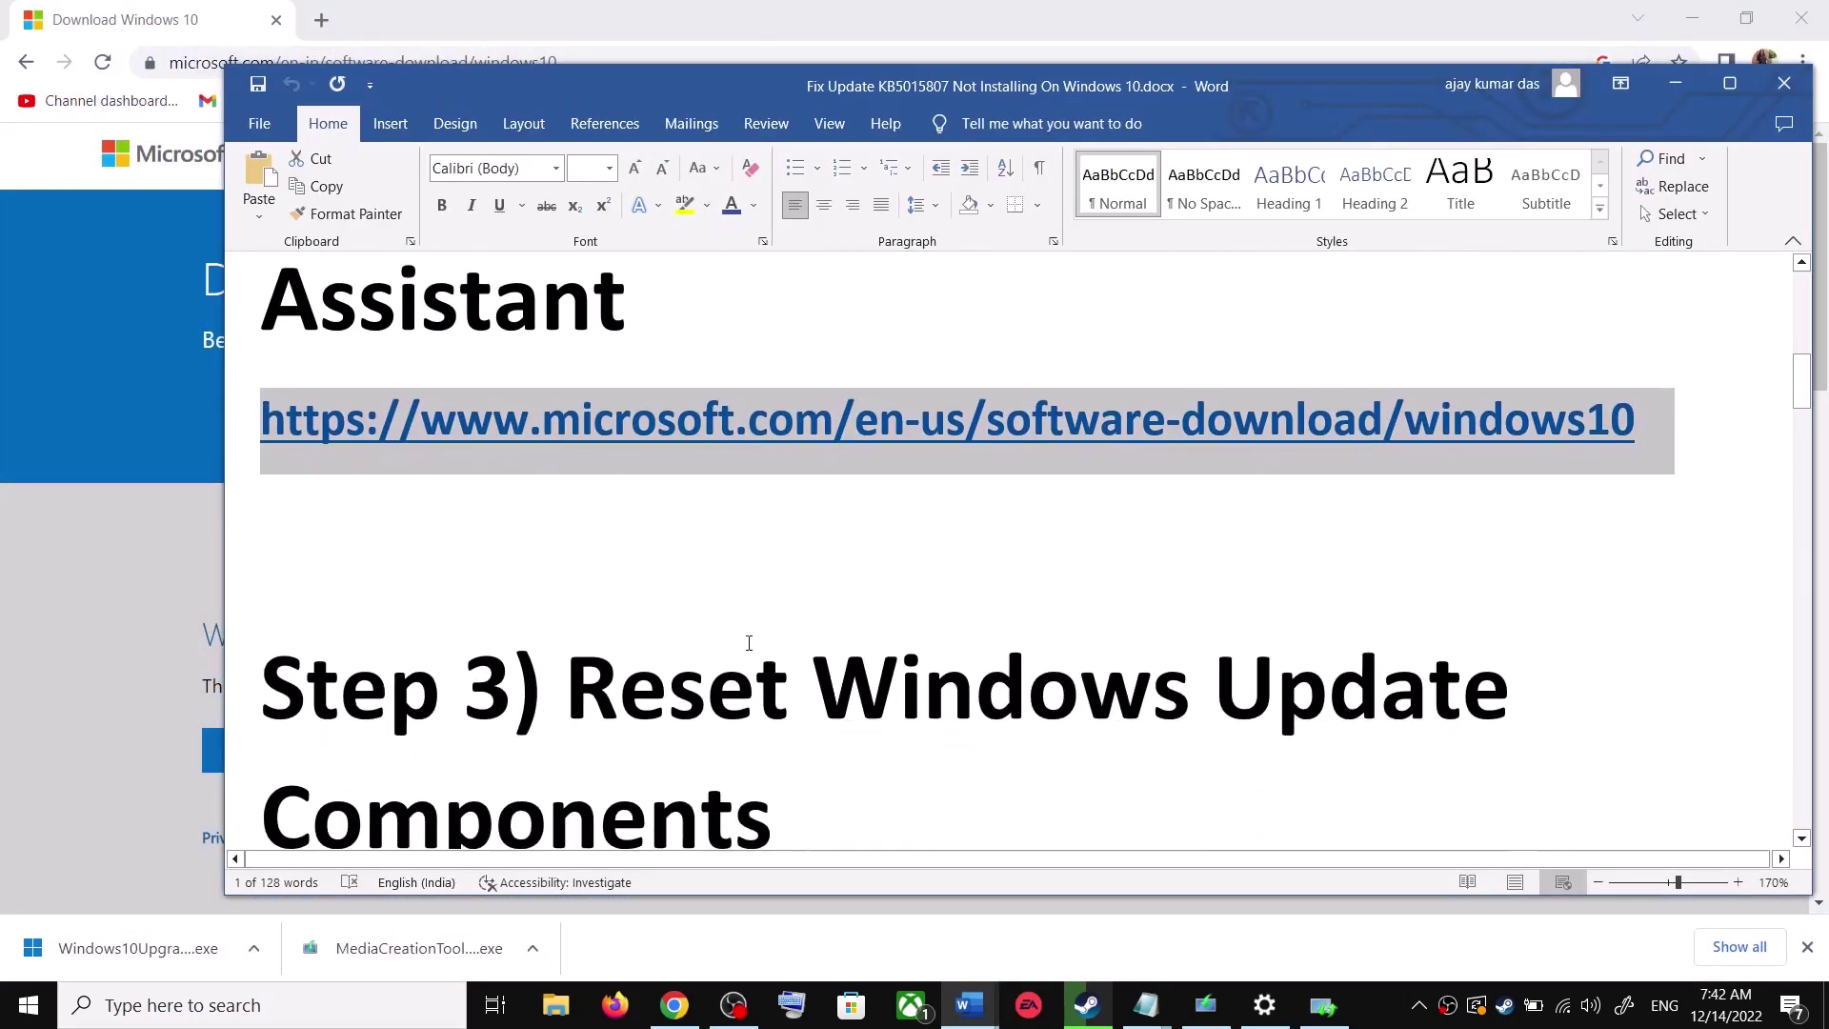
{"action": "left_click_drag", "start_coordinate": [580, 589], "coordinate": [773, 729]}
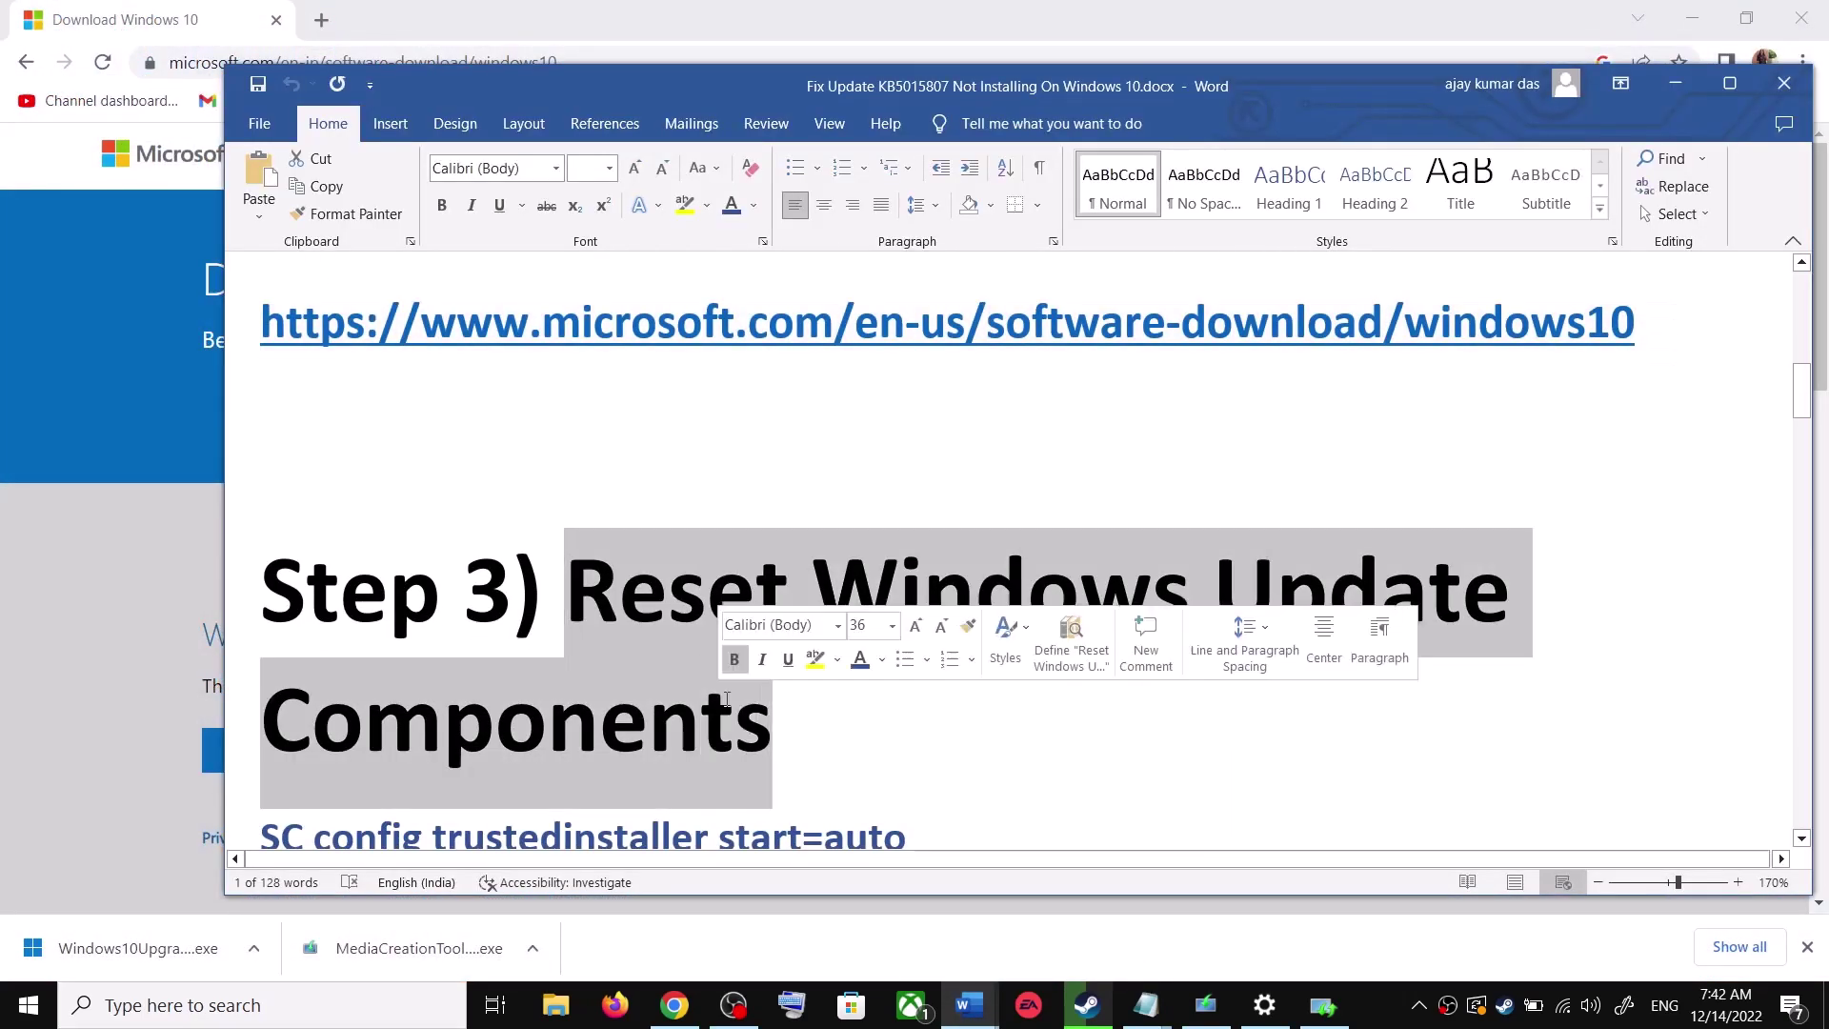
{"action": "scroll", "coordinate": [797, 682], "scroll_direction": "down", "scroll_amount": 4}
{"action": "left_click", "coordinate": [264, 640]}
{"action": "left_click_drag", "start_coordinate": [264, 641], "coordinate": [586, 762]}
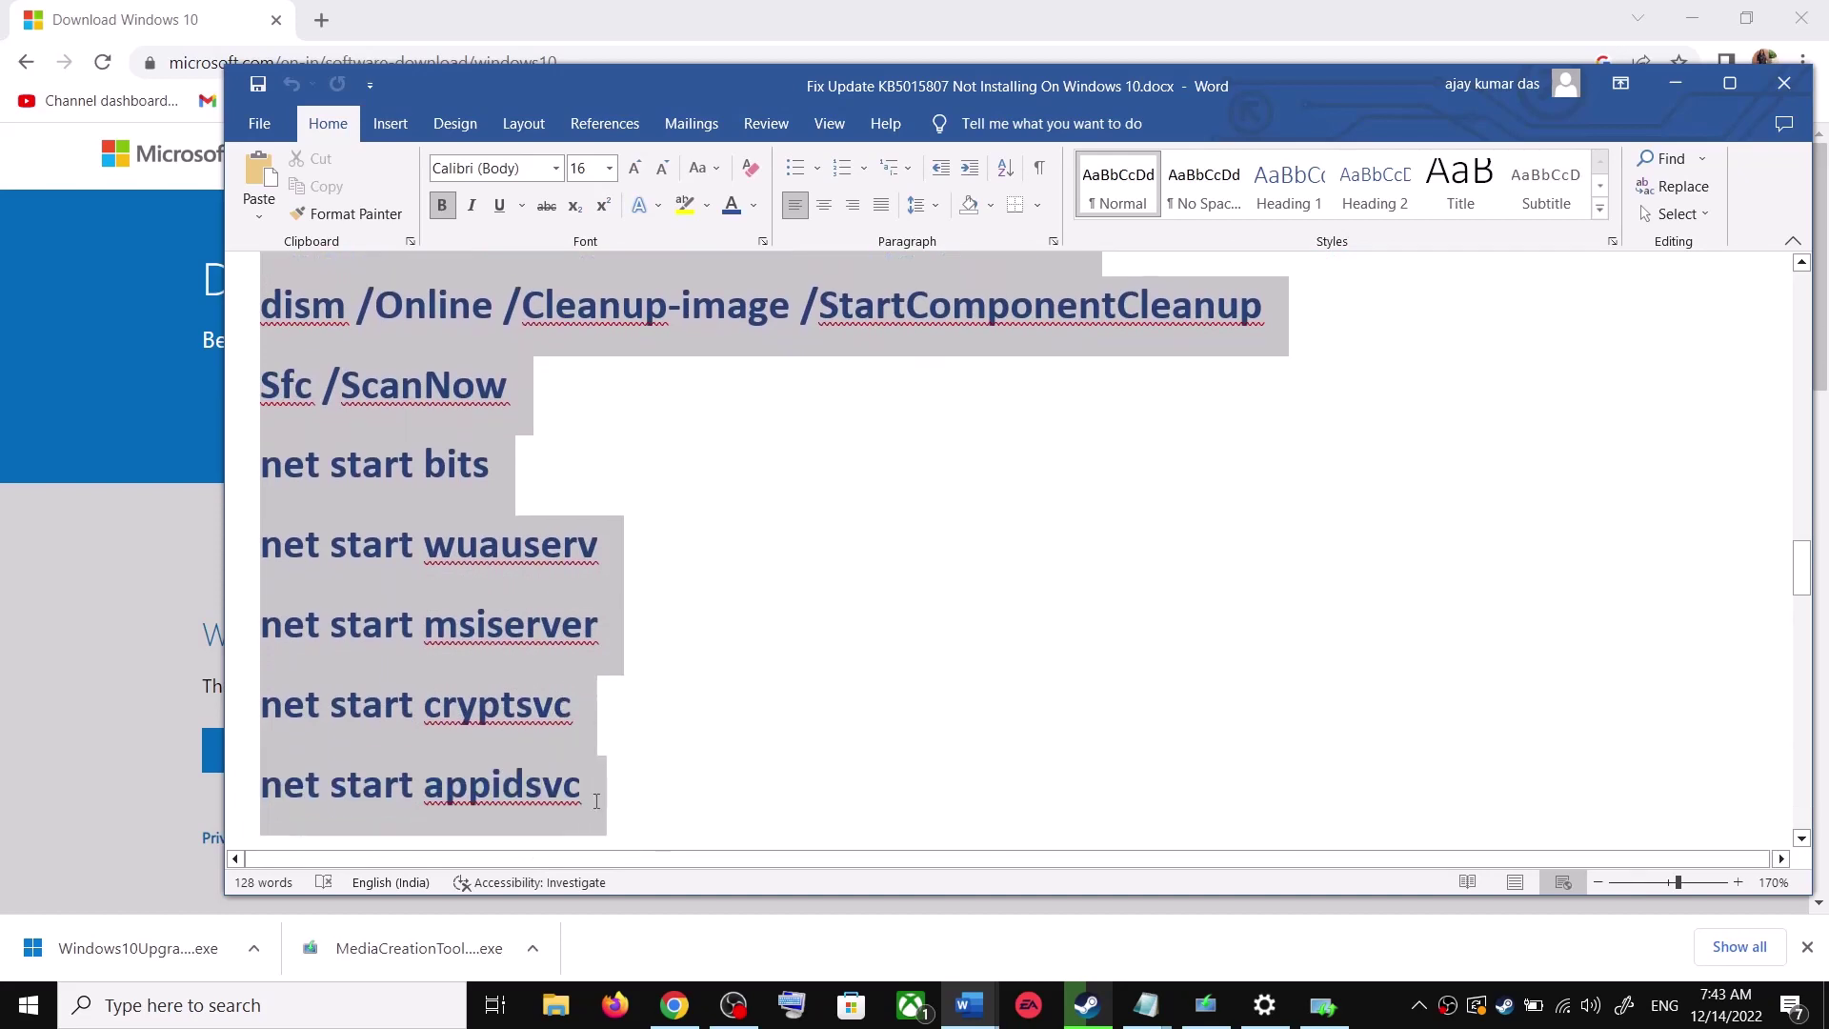
{"action": "scroll", "coordinate": [586, 762], "scroll_direction": "down", "scroll_amount": 1}
{"action": "right_click", "coordinate": [487, 538]}
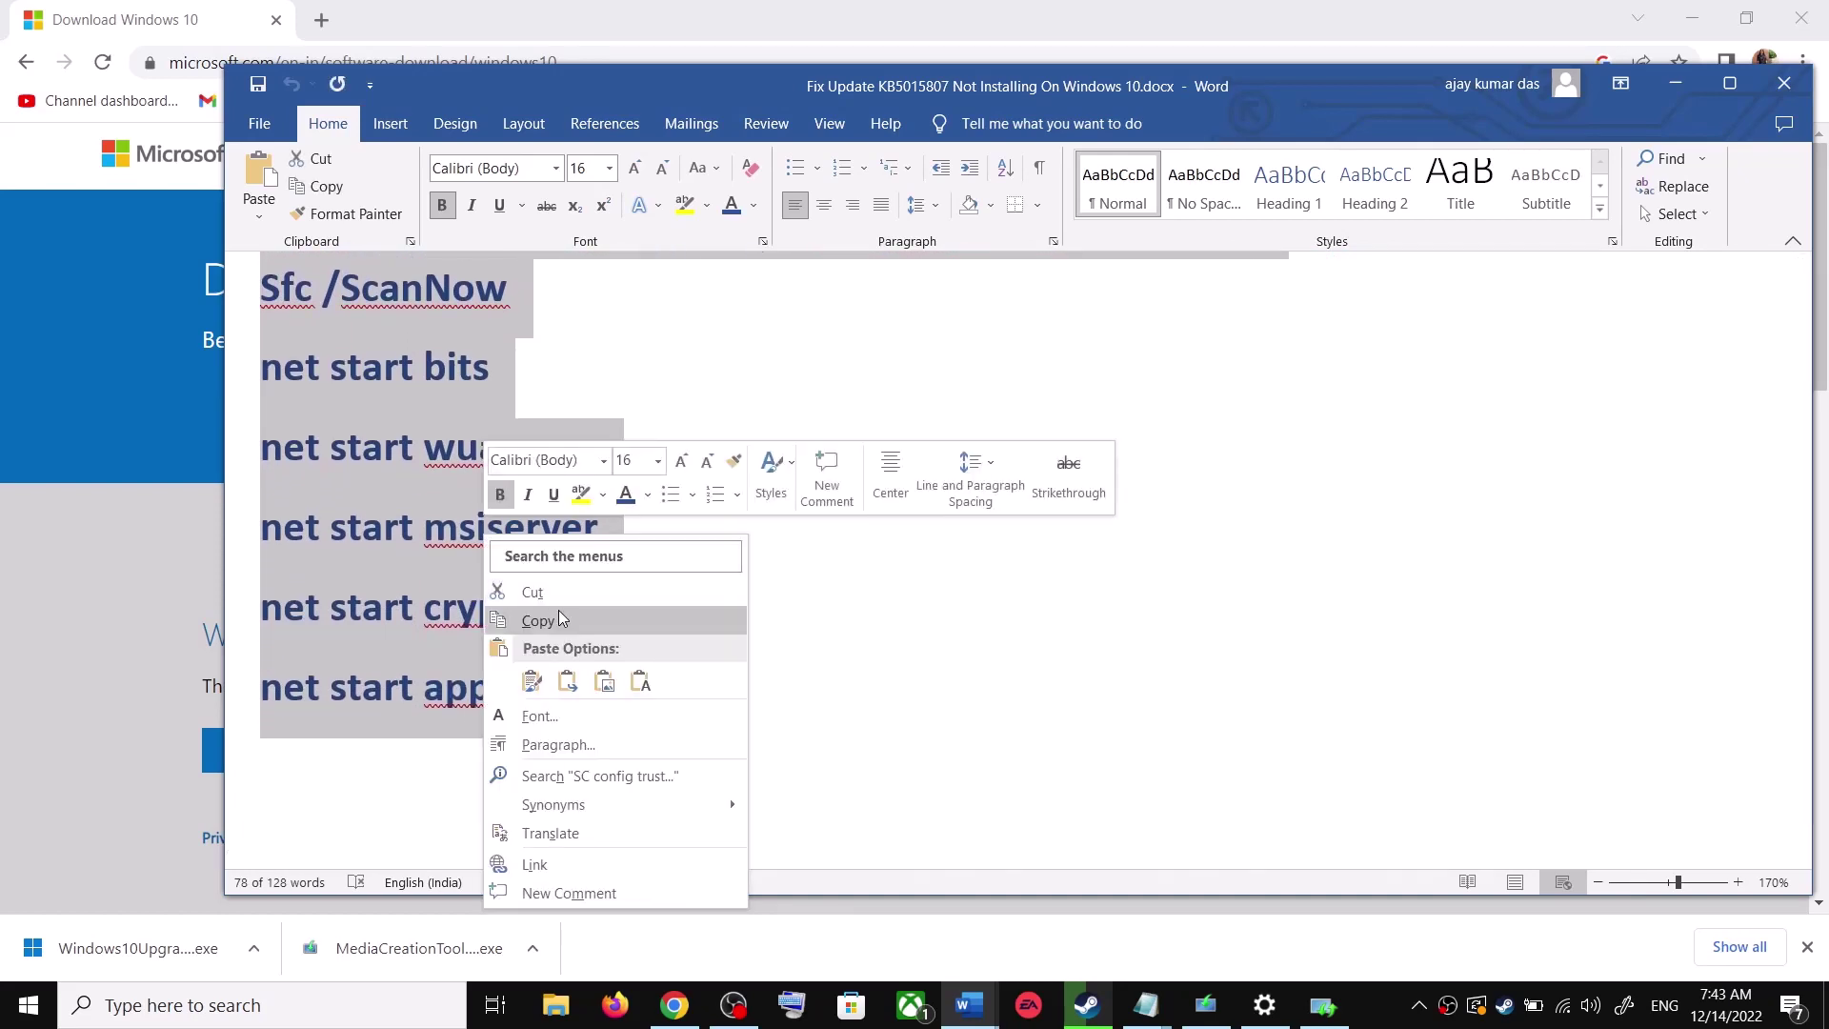
{"action": "left_click", "coordinate": [559, 620]}
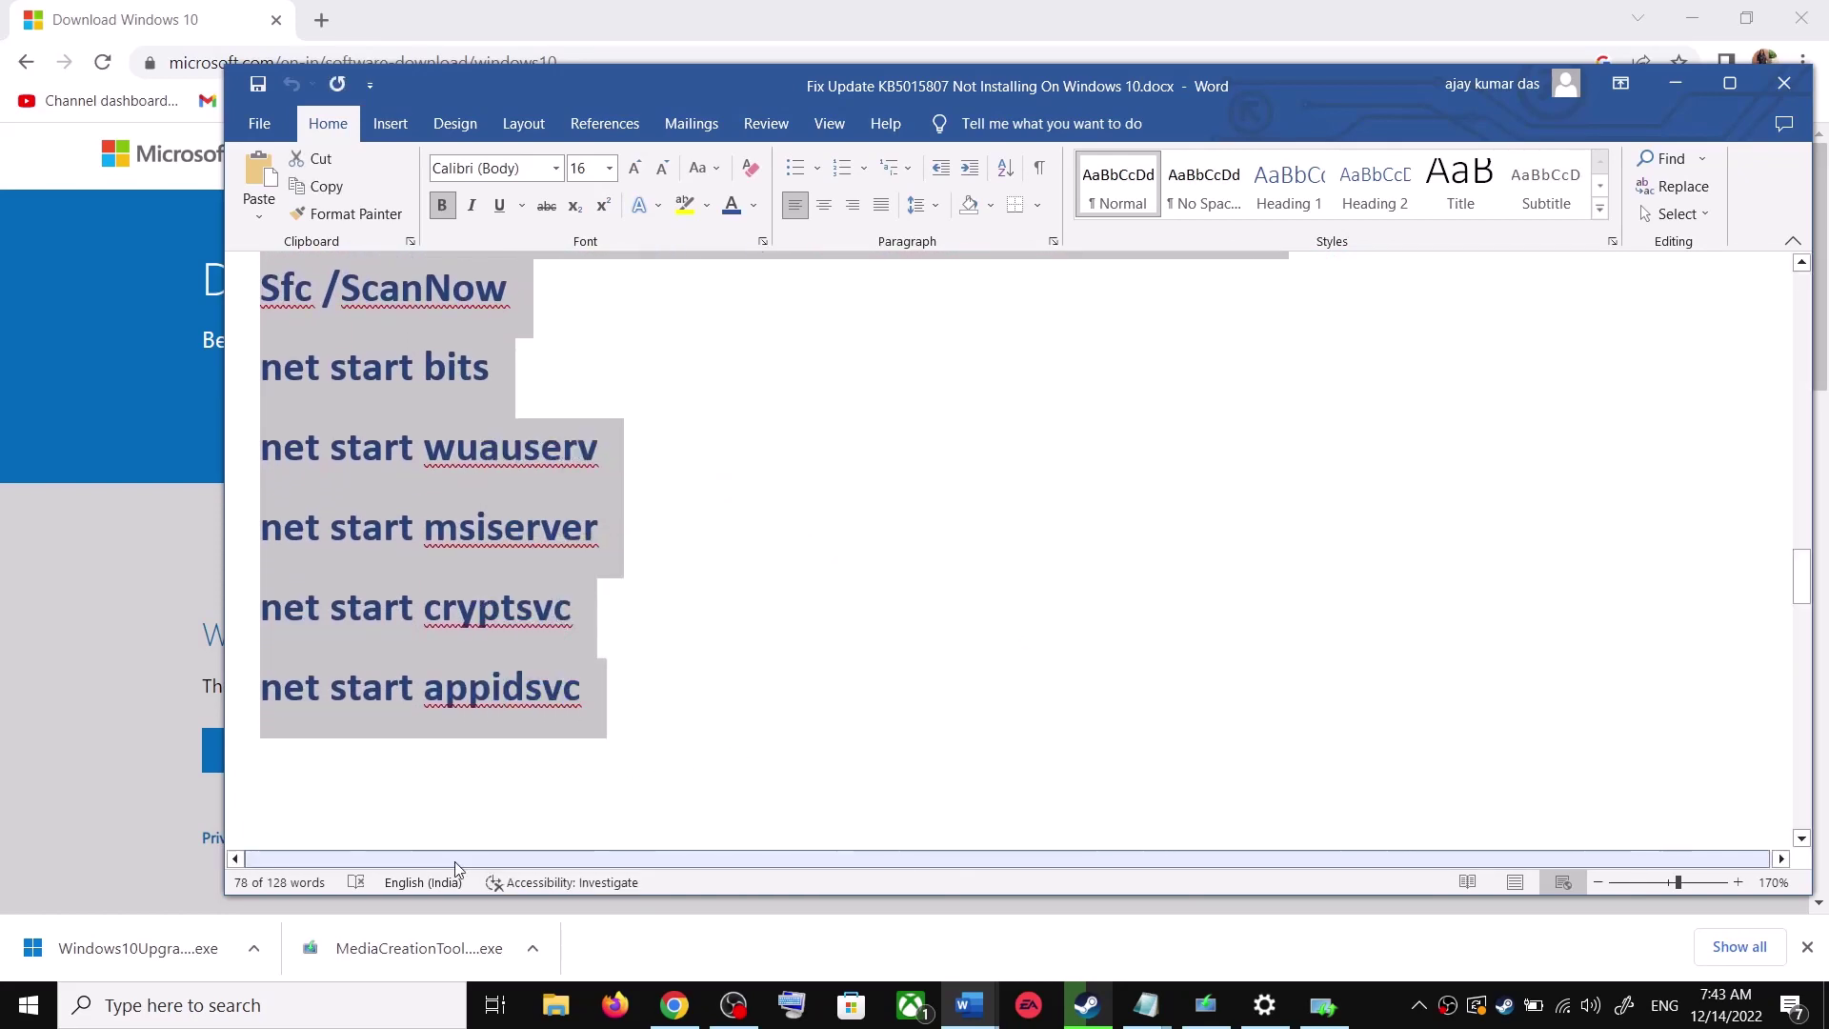
{"action": "left_click", "coordinate": [321, 1022]}
- Open Notepad and paste the copied reset commands into it
{"action": "type", "text": "ote"}
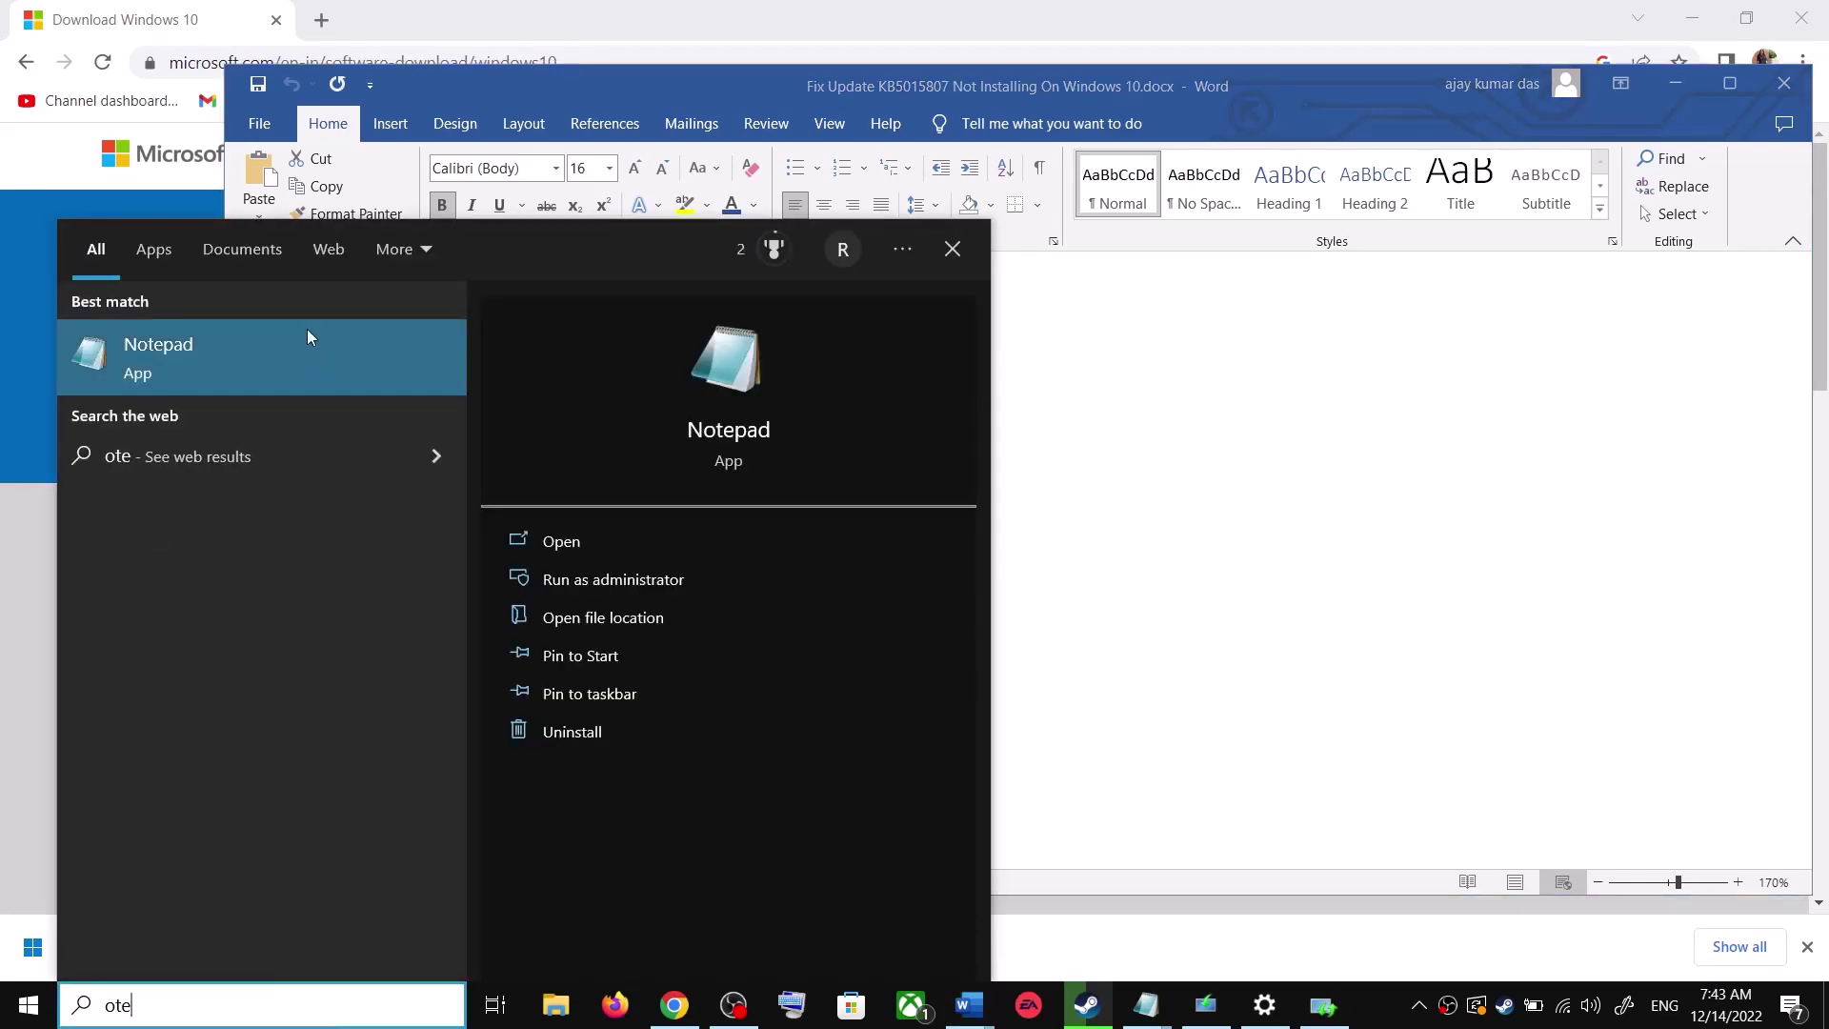
{"action": "left_click", "coordinate": [307, 336]}
{"action": "type", "text": "SC config trustedinstaller start=auto net stop bits net stop wuauserv net stop msiserver net stop cryptsvc net stop appidsvc Ren %Systemroot%\\SoftwareDistribution SoftwareDistribution.old Ren %Systemroot%\\System32\\catroot2 catroot2.old regsvr32.exe /s atl.dll regsvr32.exe /s urlmon.dll regsvr32.exe /s mshtml.dll netsh winsock reset netsh winsock reset proxy rundll32.exe pnpclean.dll,RunDLL_PnpClean /DRIVERS /MAXCLEAN dism /Online /Cleanup-image /ScanHealth dism /Online /Cleanup-image /CheckHealth dism /Online /Cleanup-image /RestoreHealth dism /Online /Cleanup-image /StartComponentCleanup sfc /scannow net start bits net start wuauserv net start msiserver net start cryptsvc net start appidsvc"}
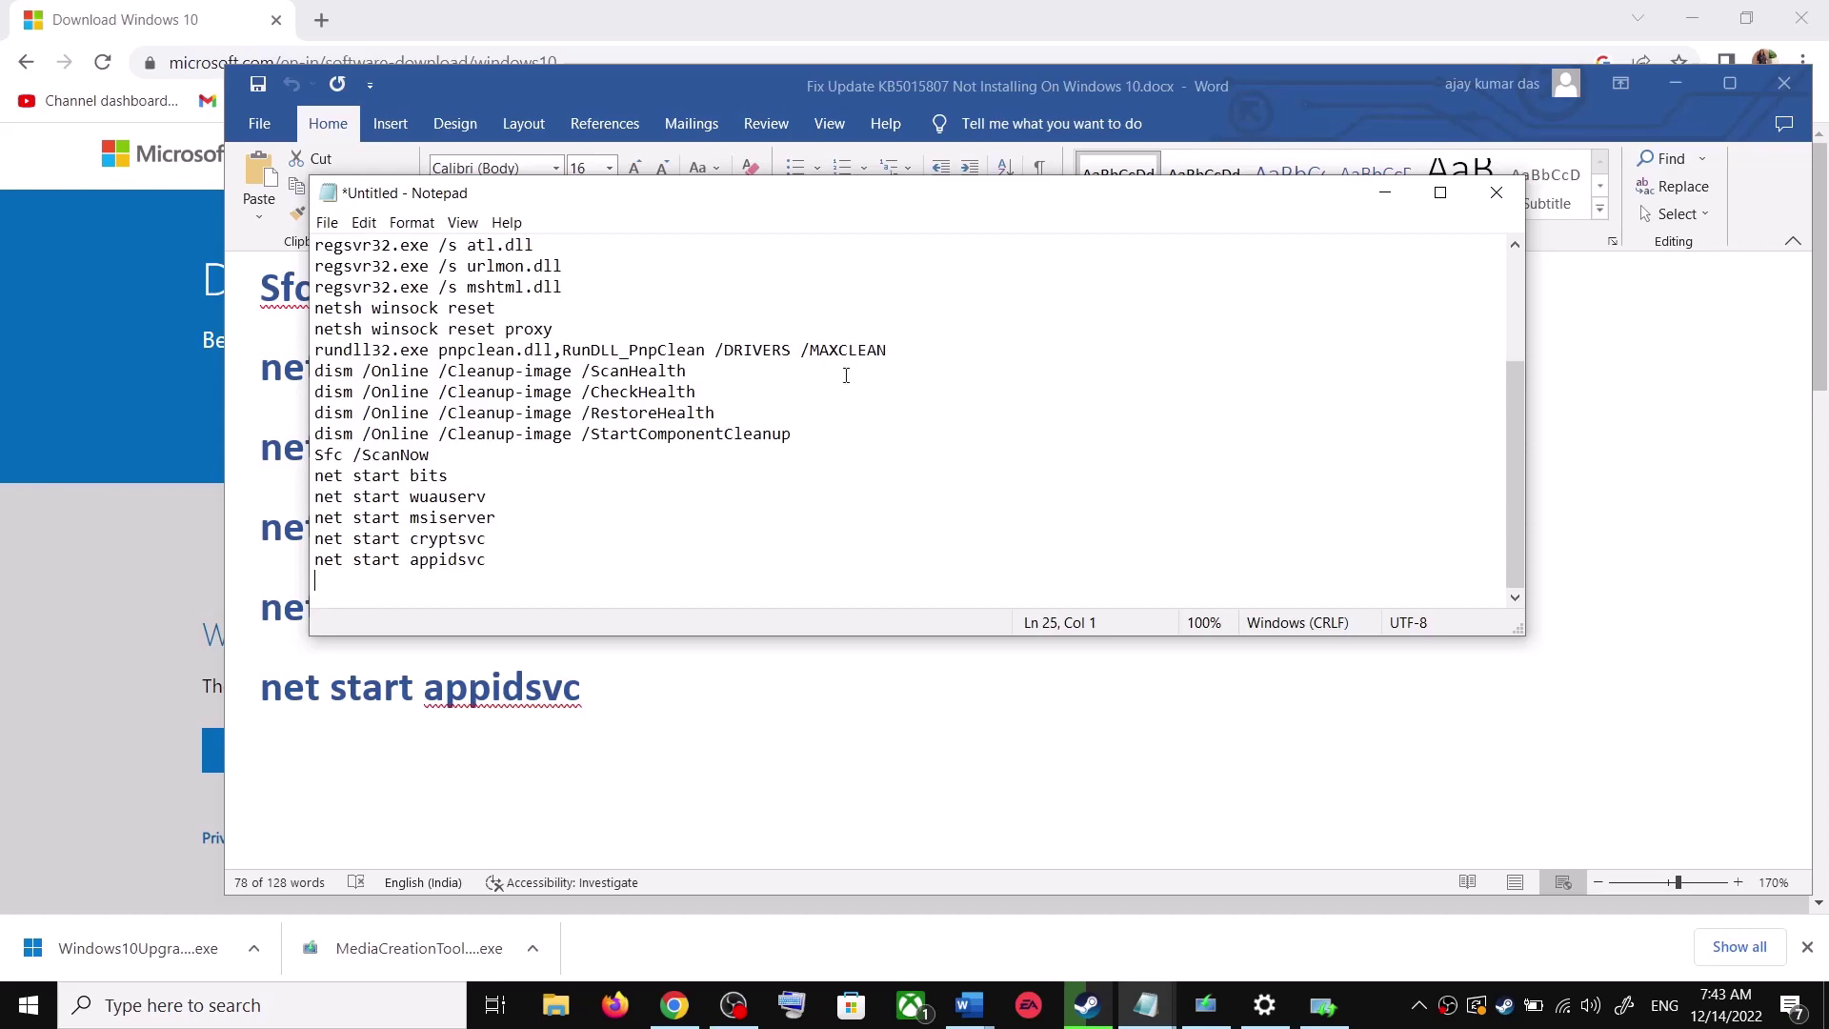
{"action": "scroll", "coordinate": [562, 443], "scroll_direction": "up", "scroll_amount": 3}
- Start Save As on the Desktop and copy the file name Wufix.bat from the Word guide
{"action": "left_click", "coordinate": [327, 222]}
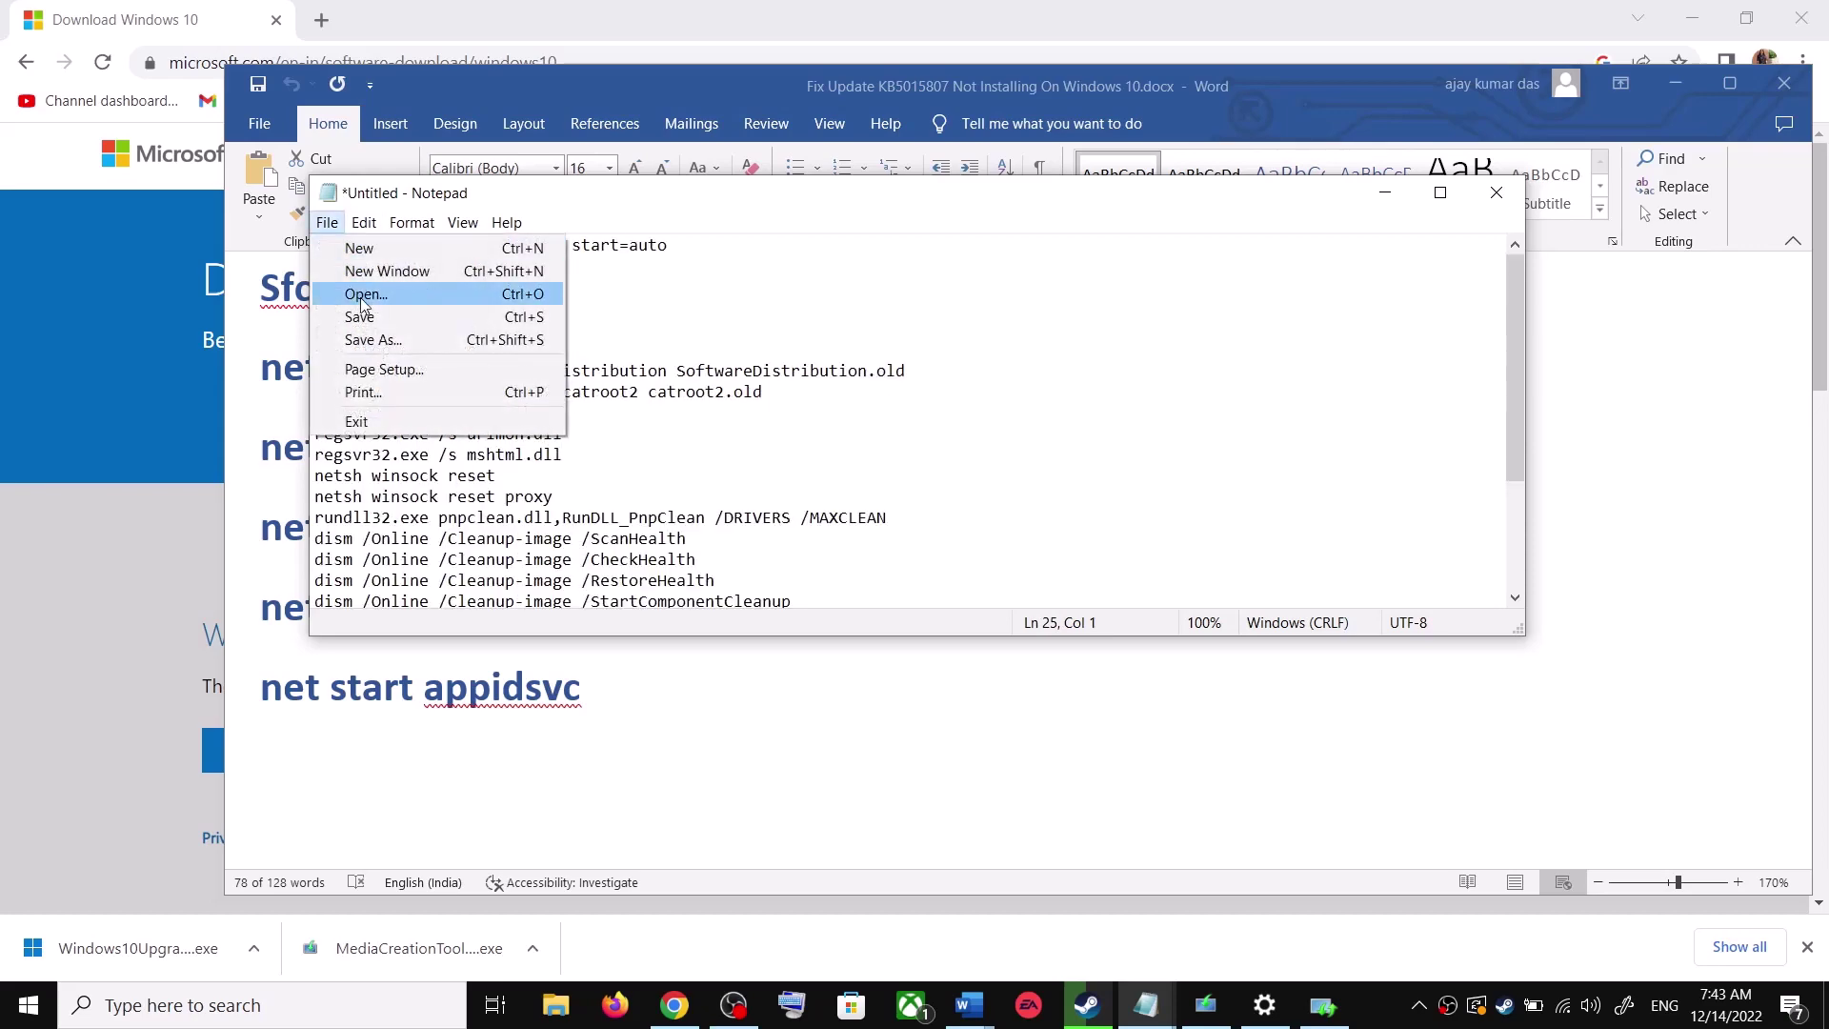
{"action": "left_click", "coordinate": [481, 348]}
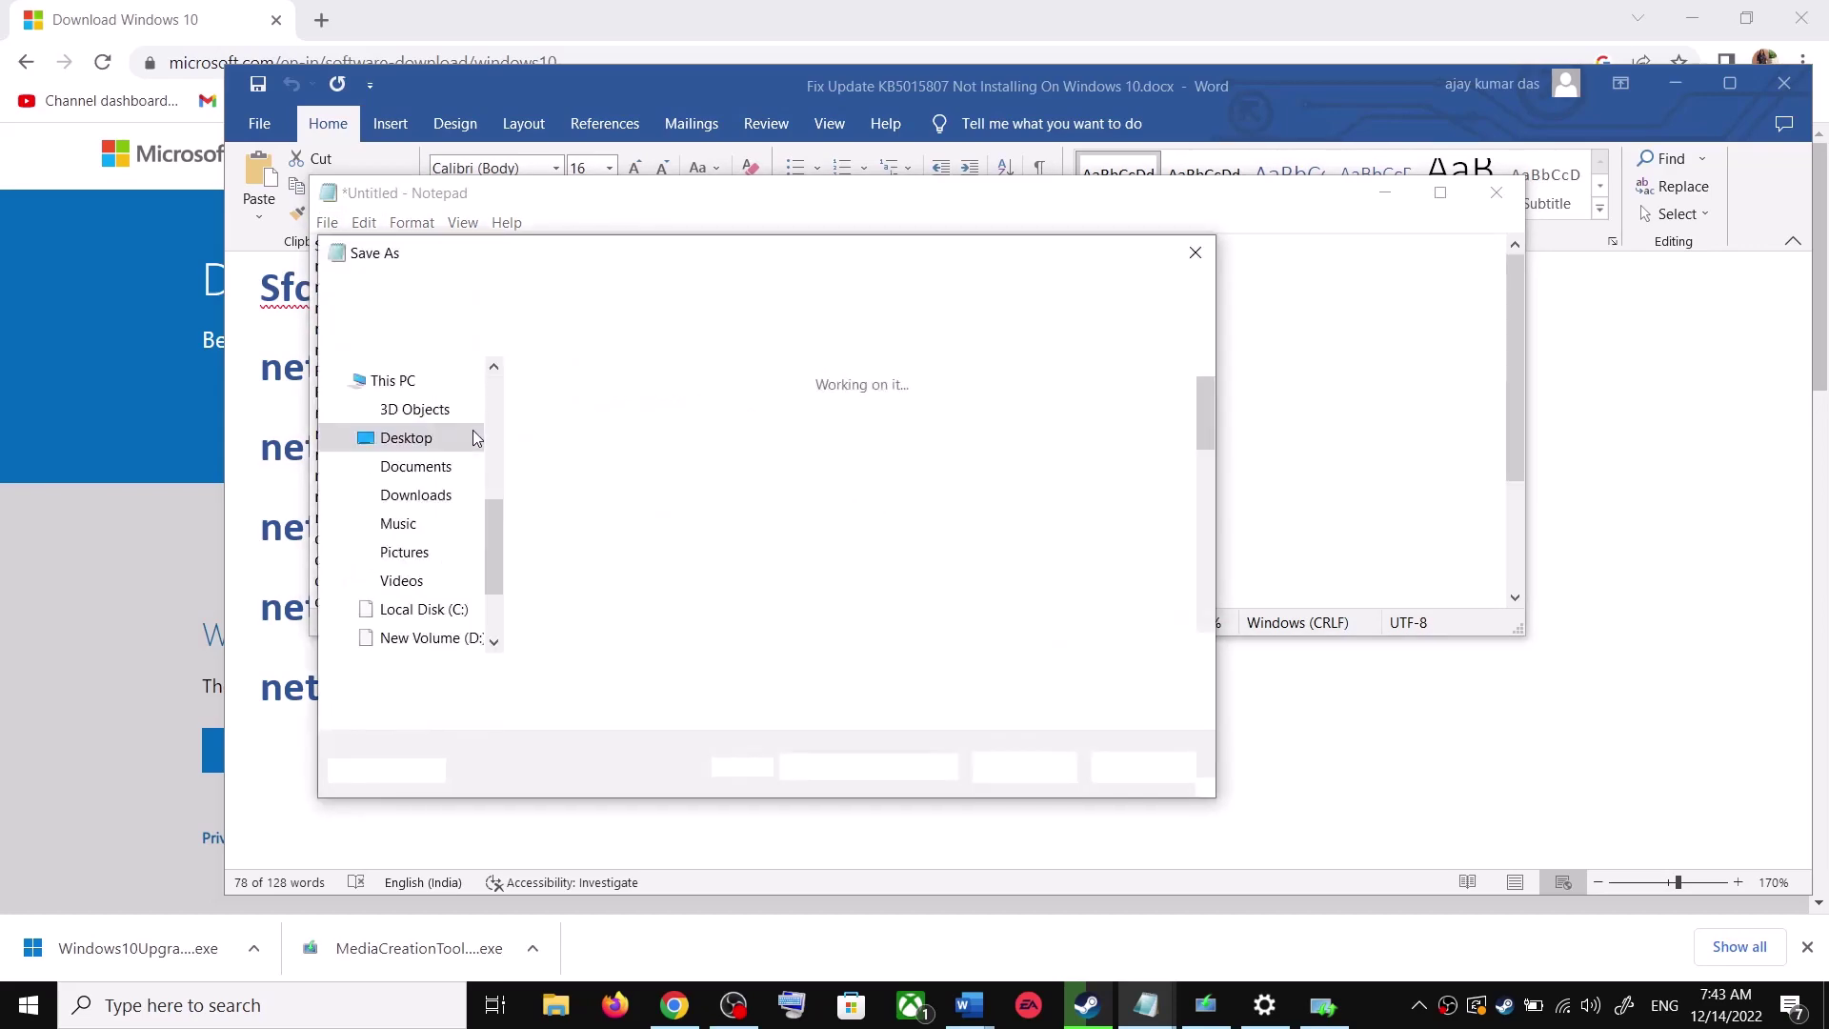
{"action": "left_click", "coordinate": [424, 446]}
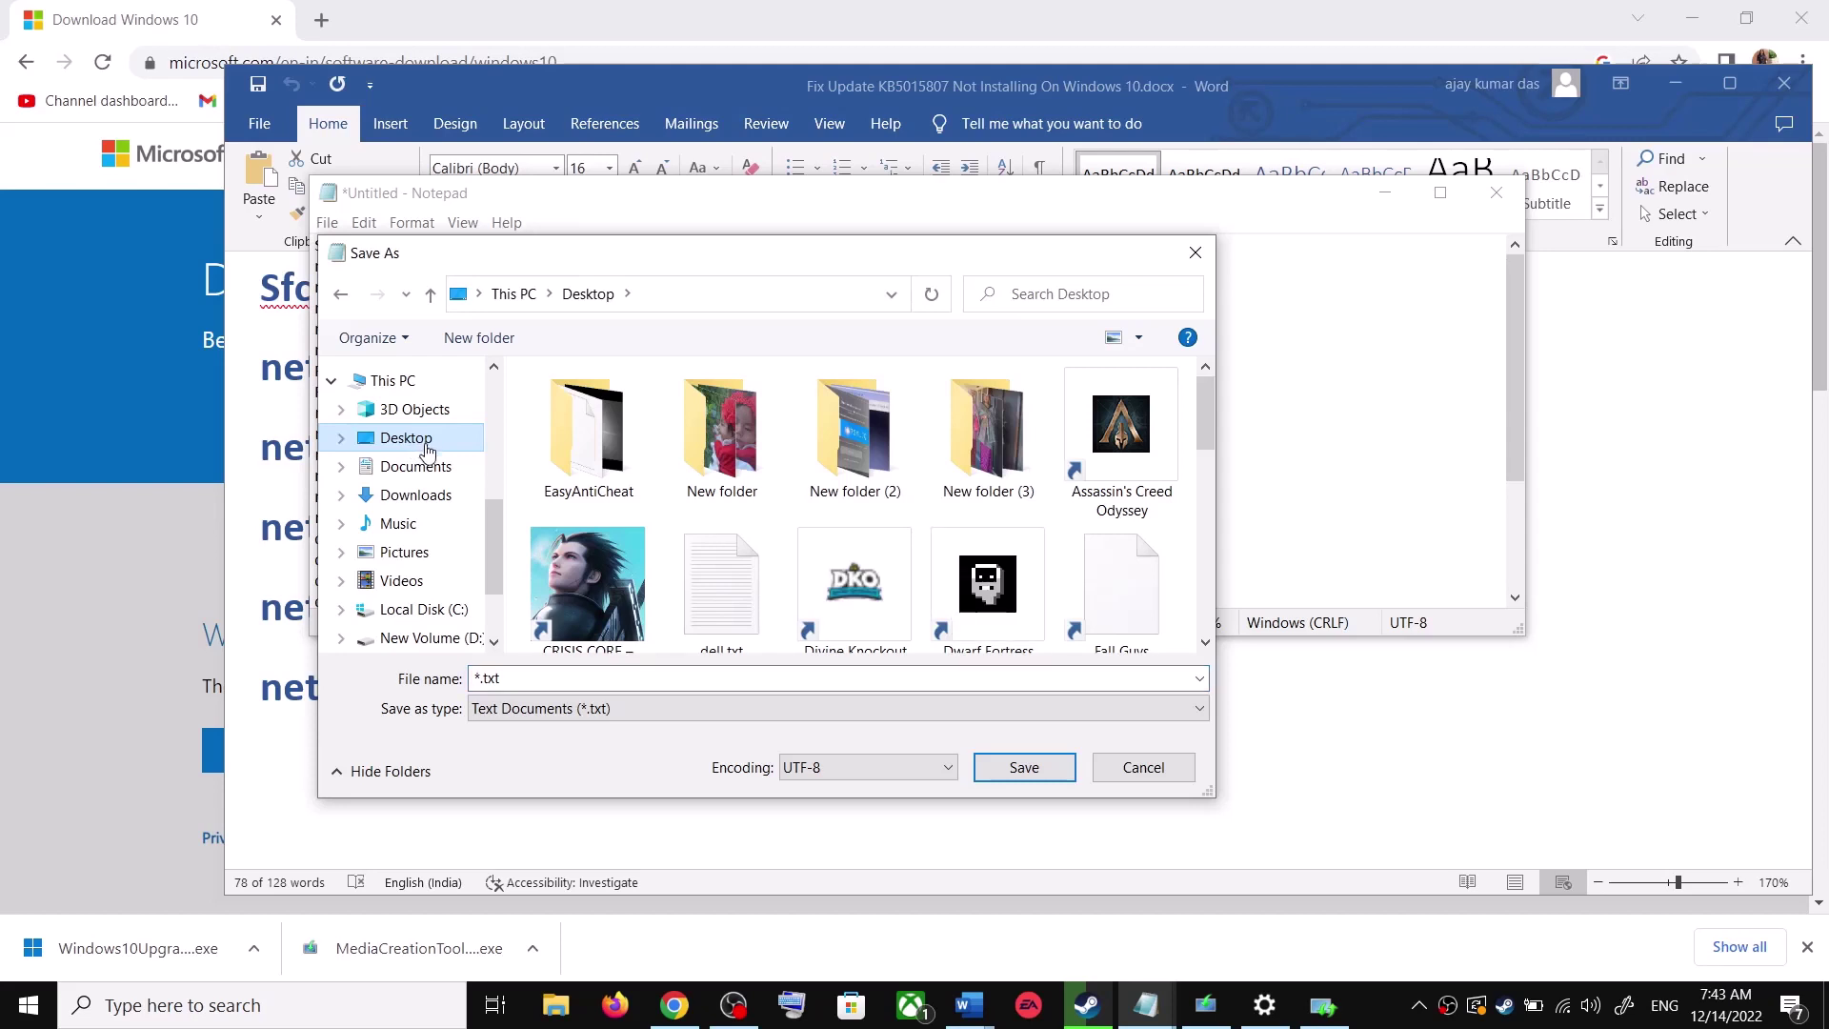
{"action": "left_click", "coordinate": [293, 560]}
{"action": "left_click_drag", "start_coordinate": [259, 400], "coordinate": [583, 687]}
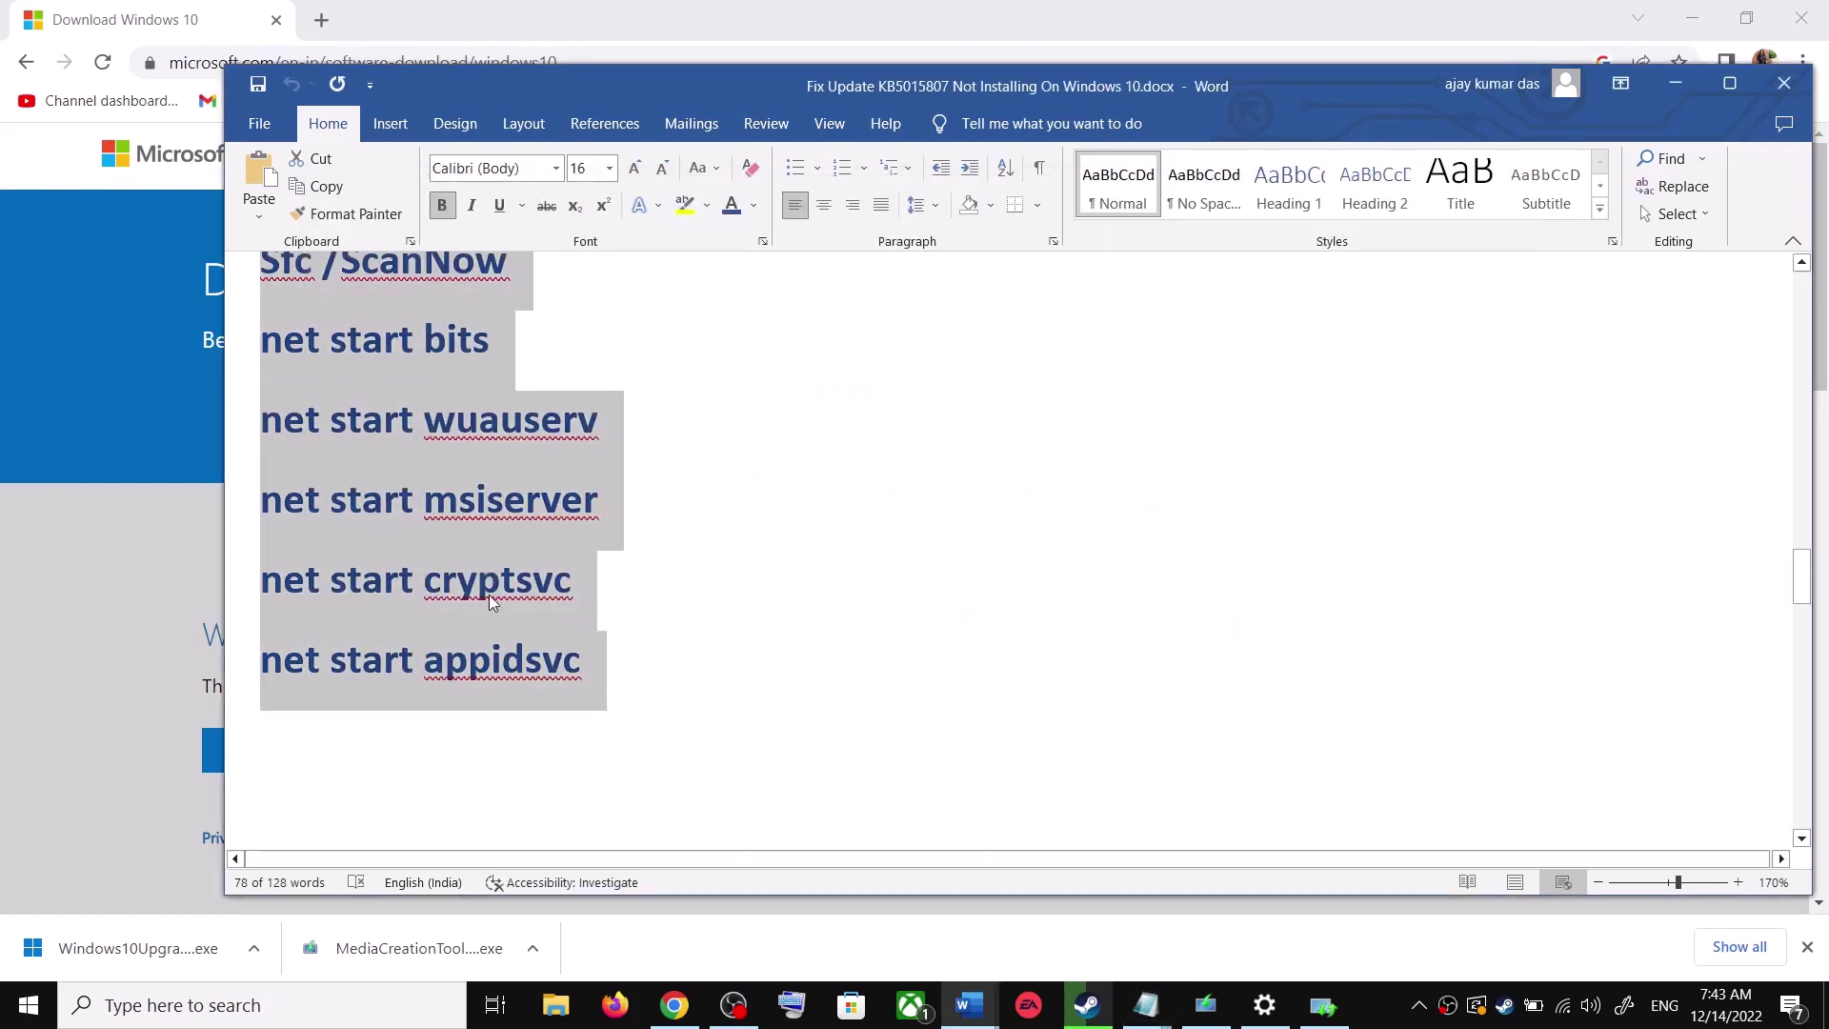
{"action": "scroll", "coordinate": [815, 680], "scroll_direction": "down", "scroll_amount": 3}
{"action": "left_click_drag", "start_coordinate": [1022, 671], "coordinate": [705, 664]}
{"action": "key", "text": "ctrl+c"}
- Save the file as Wufix.bat with Save as type All Files (*.*)
{"action": "key", "text": "alt+Tab"}
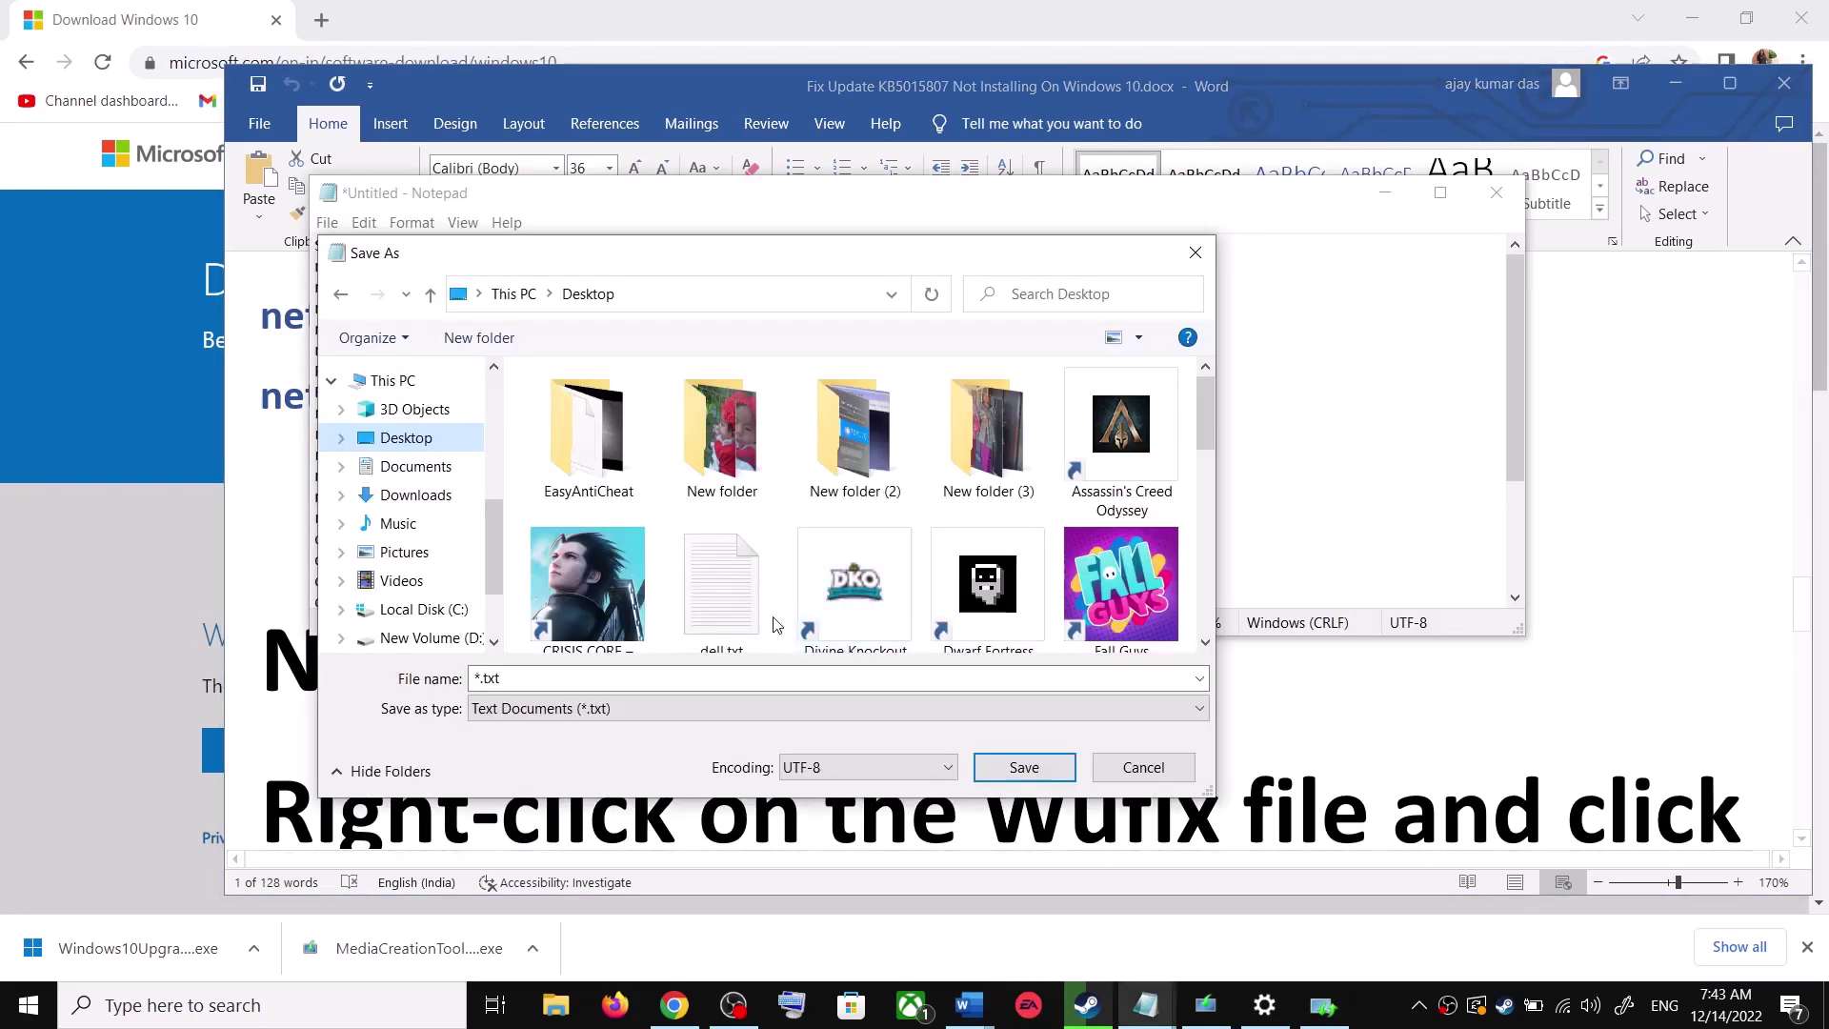
{"action": "double_click", "coordinate": [663, 674]}
{"action": "key", "text": "ctrl+v"}
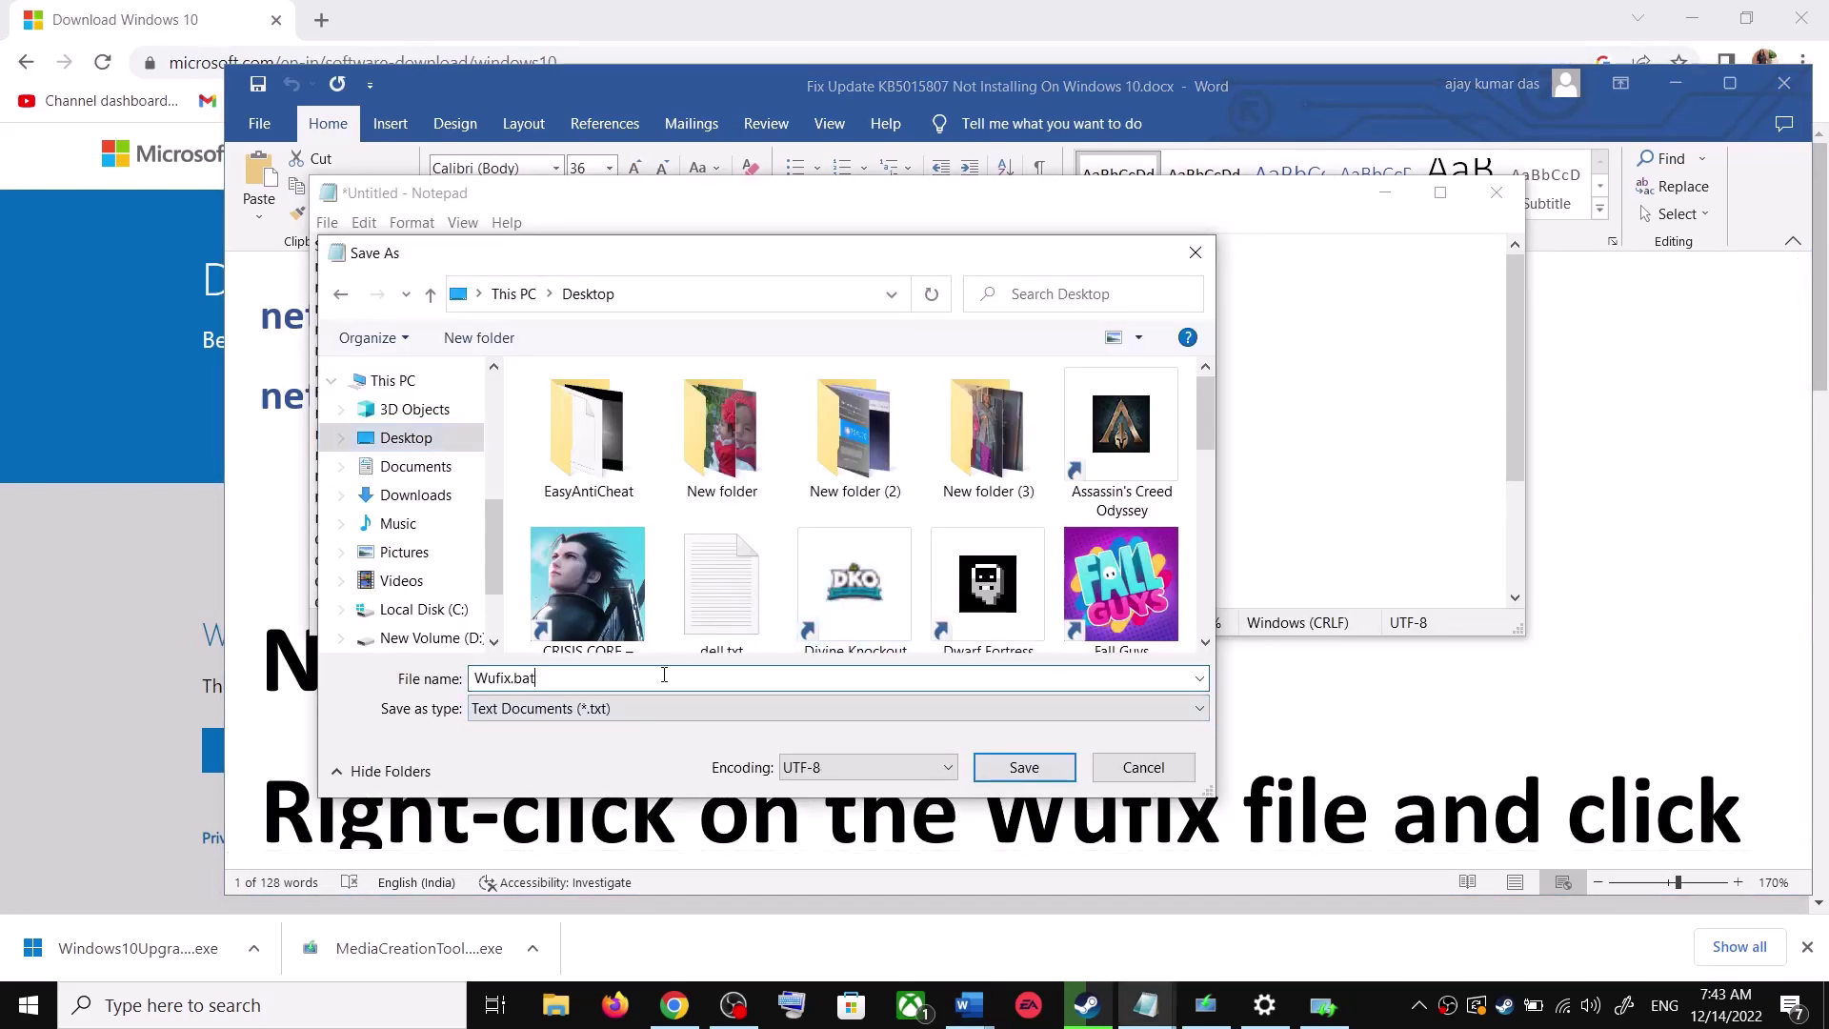
{"action": "left_click", "coordinate": [547, 724]}
{"action": "left_click", "coordinate": [518, 748]}
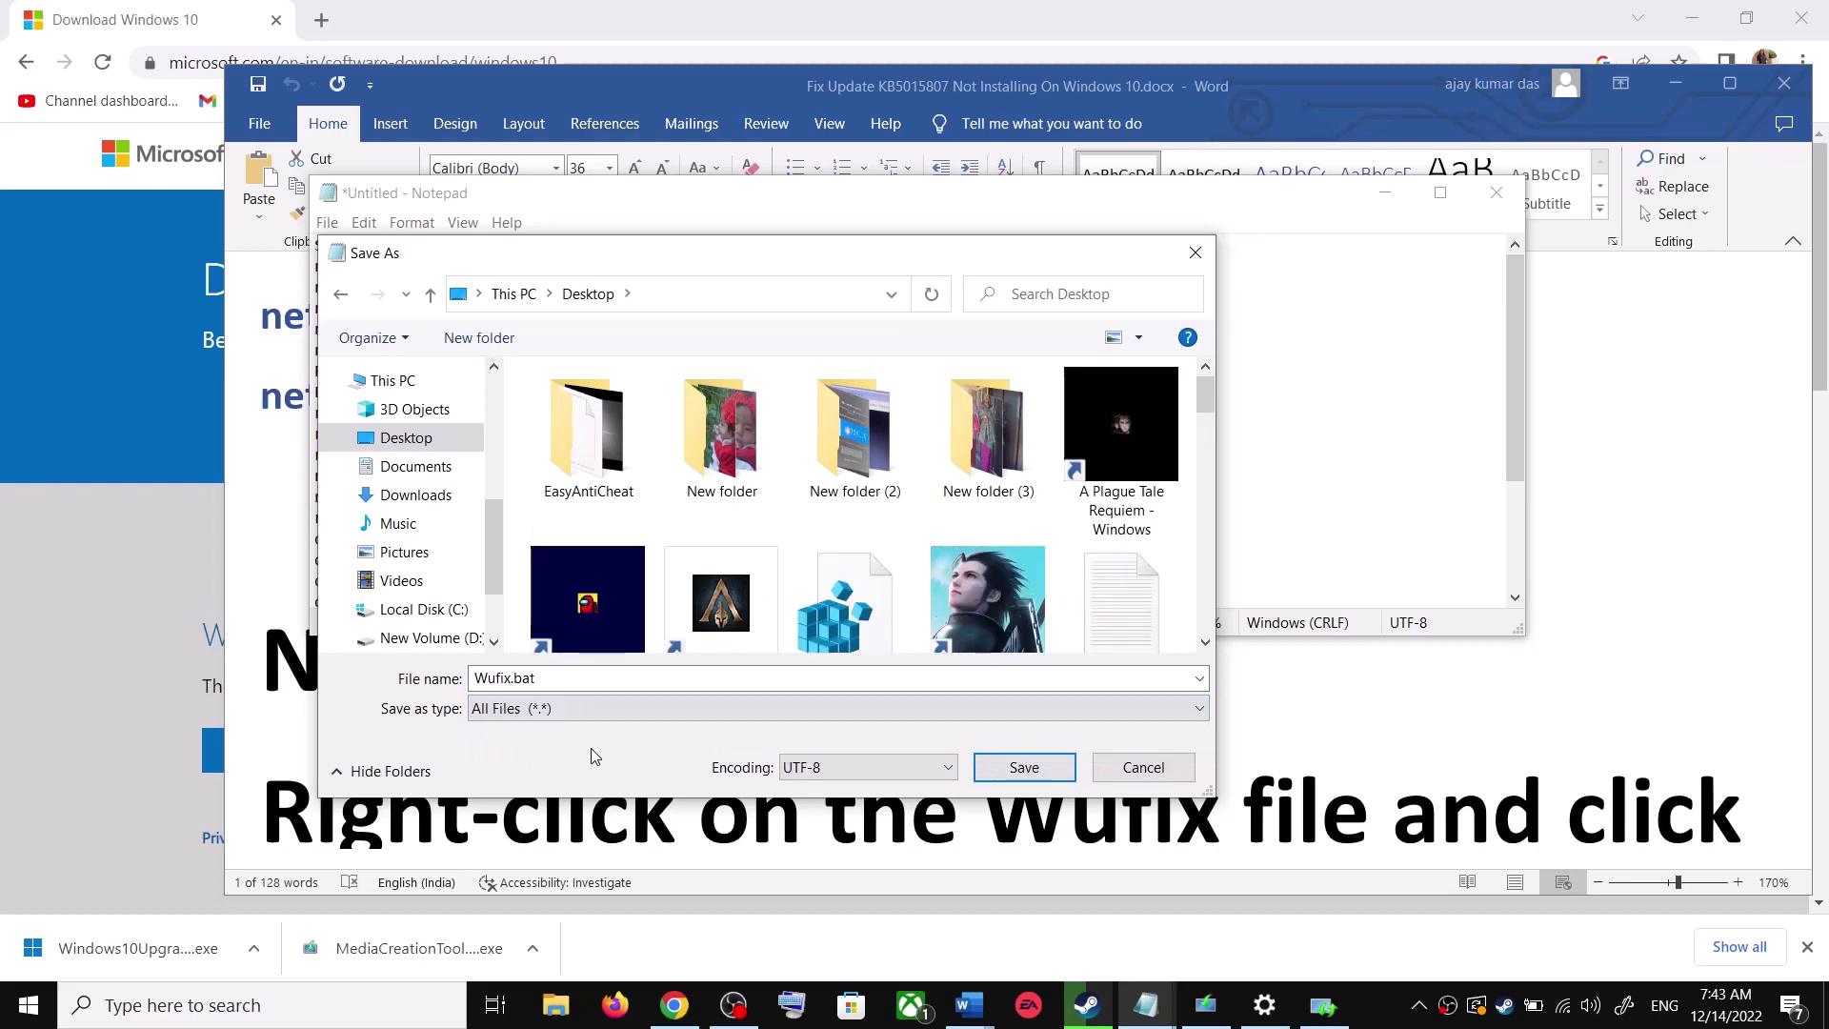
{"action": "left_click", "coordinate": [1031, 768]}
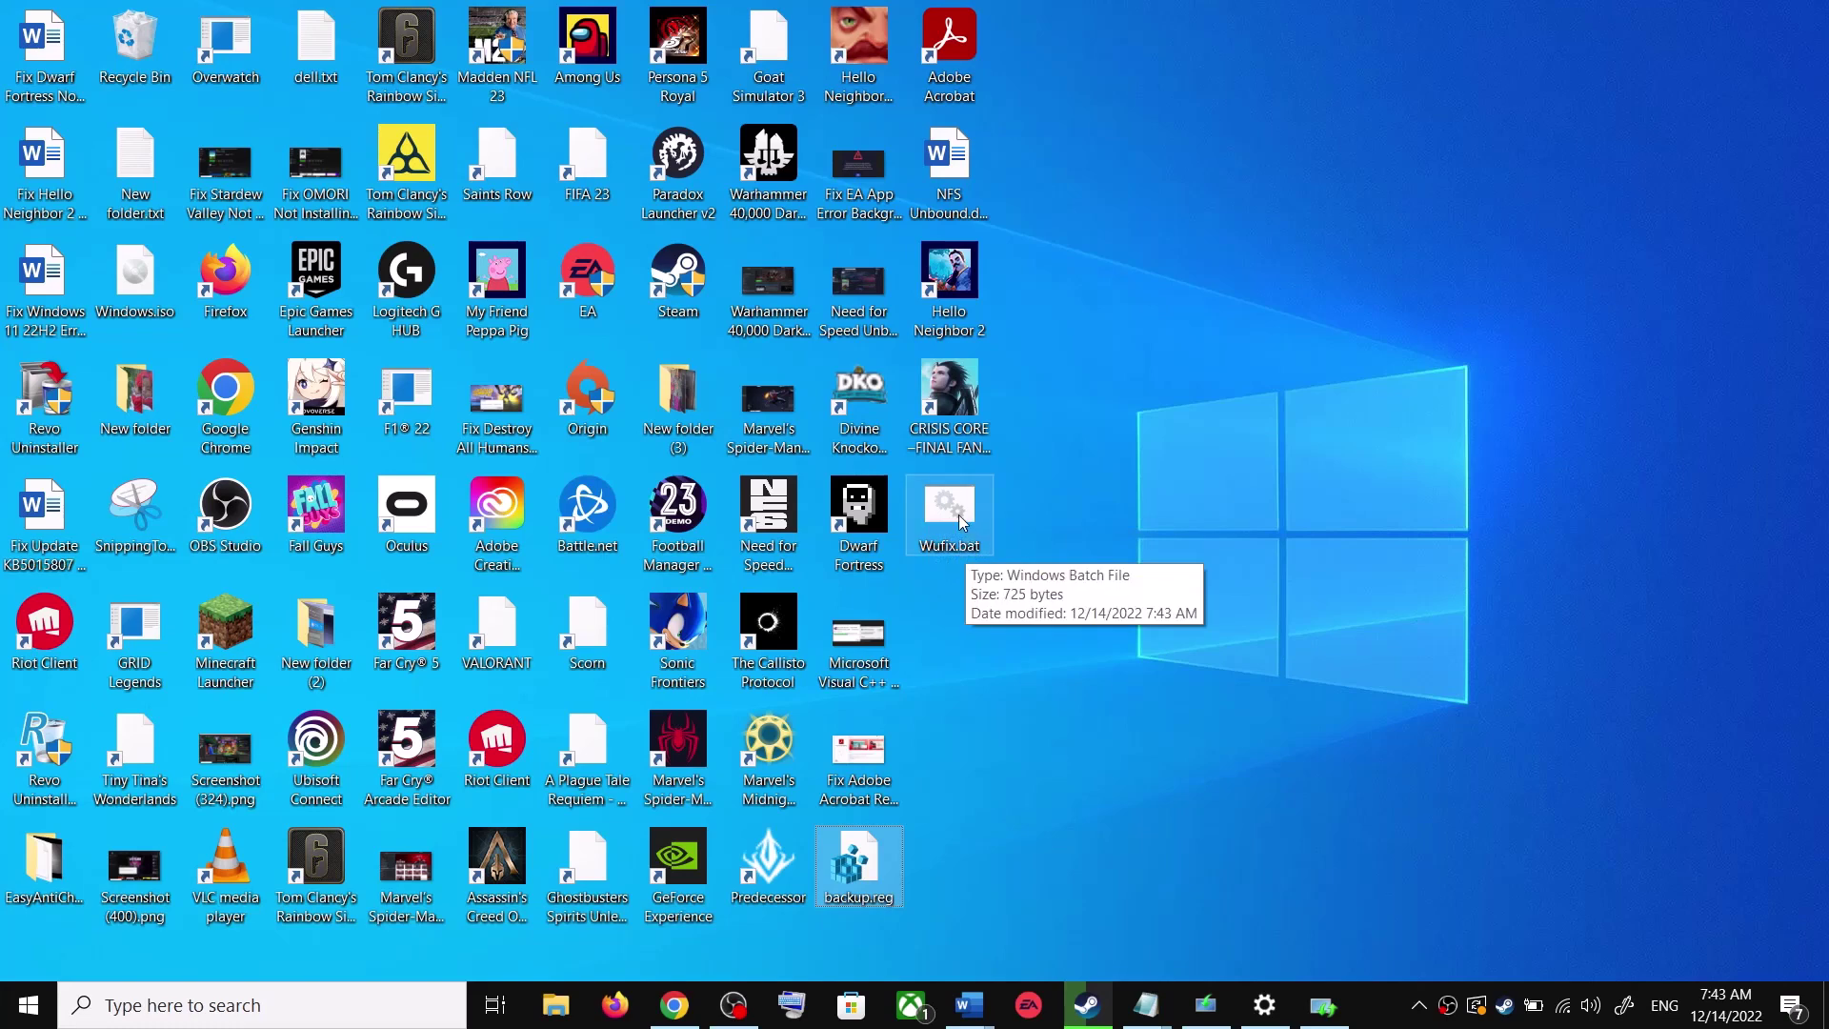
- Run Wufix.bat from the desktop as administrator and move the Command Prompt window to the centre
{"action": "right_click", "coordinate": [959, 516]}
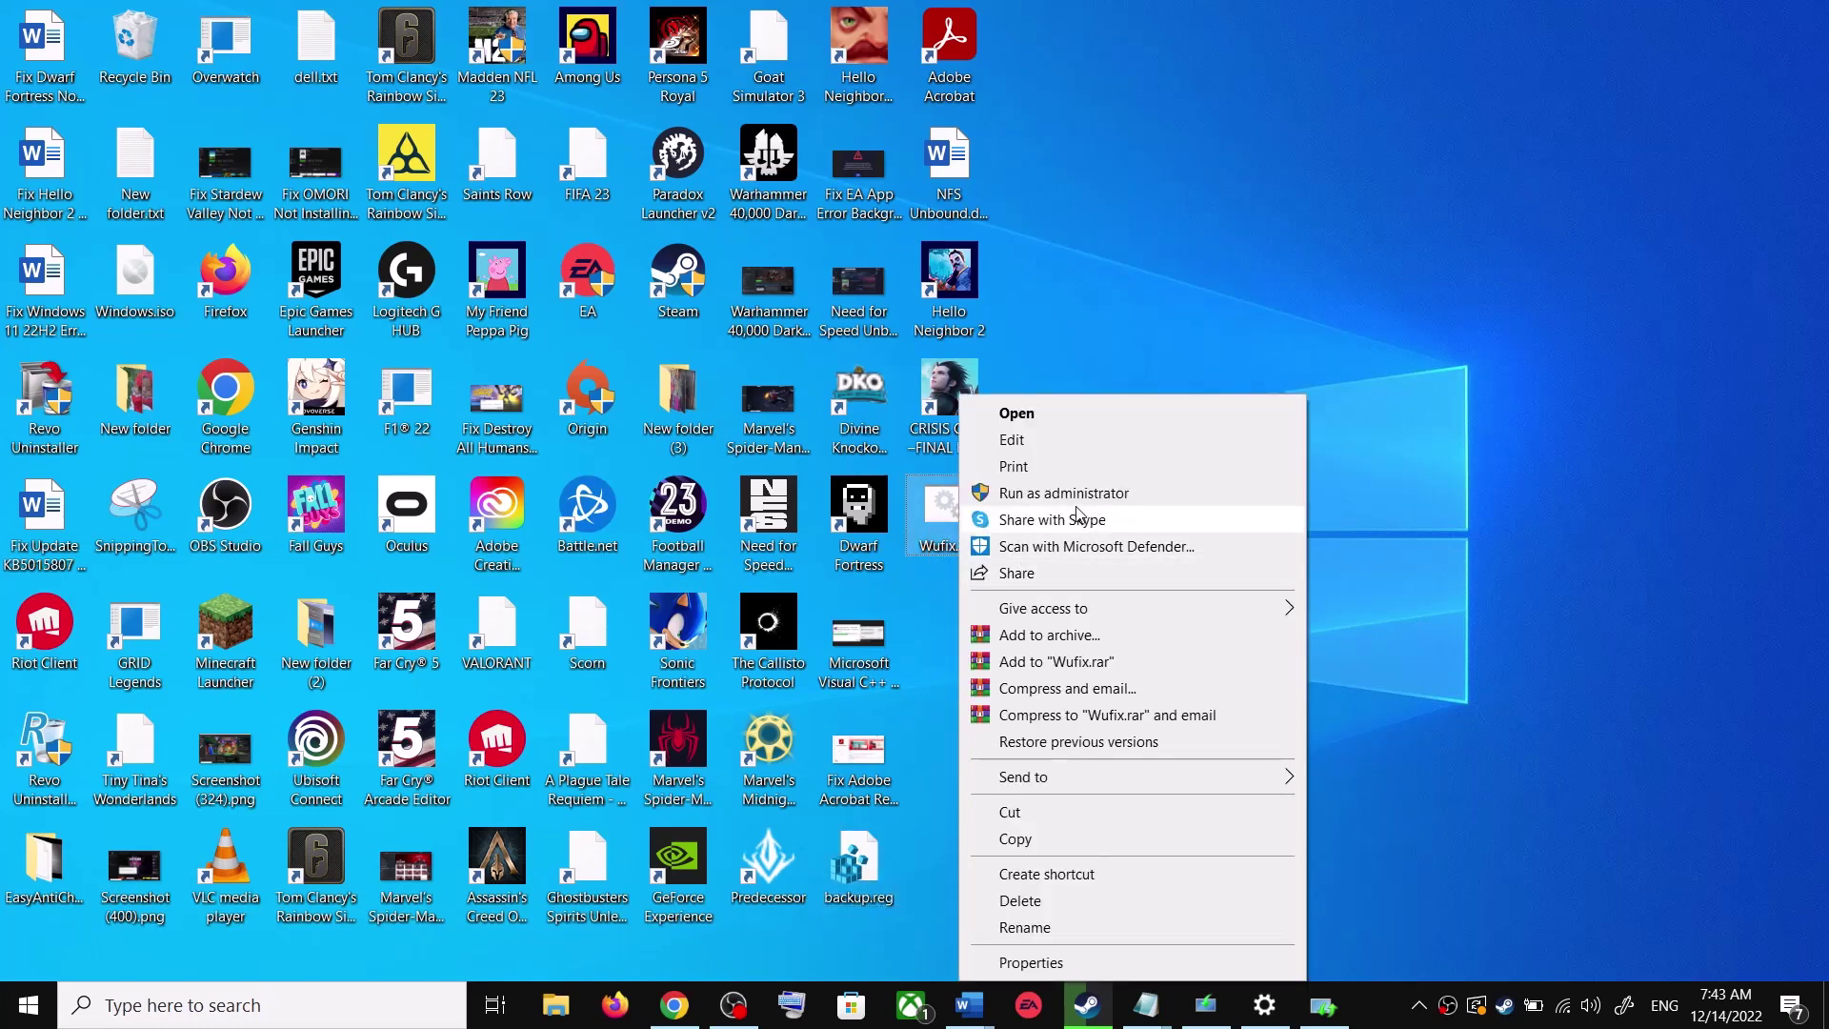
{"action": "left_click", "coordinate": [1090, 326]}
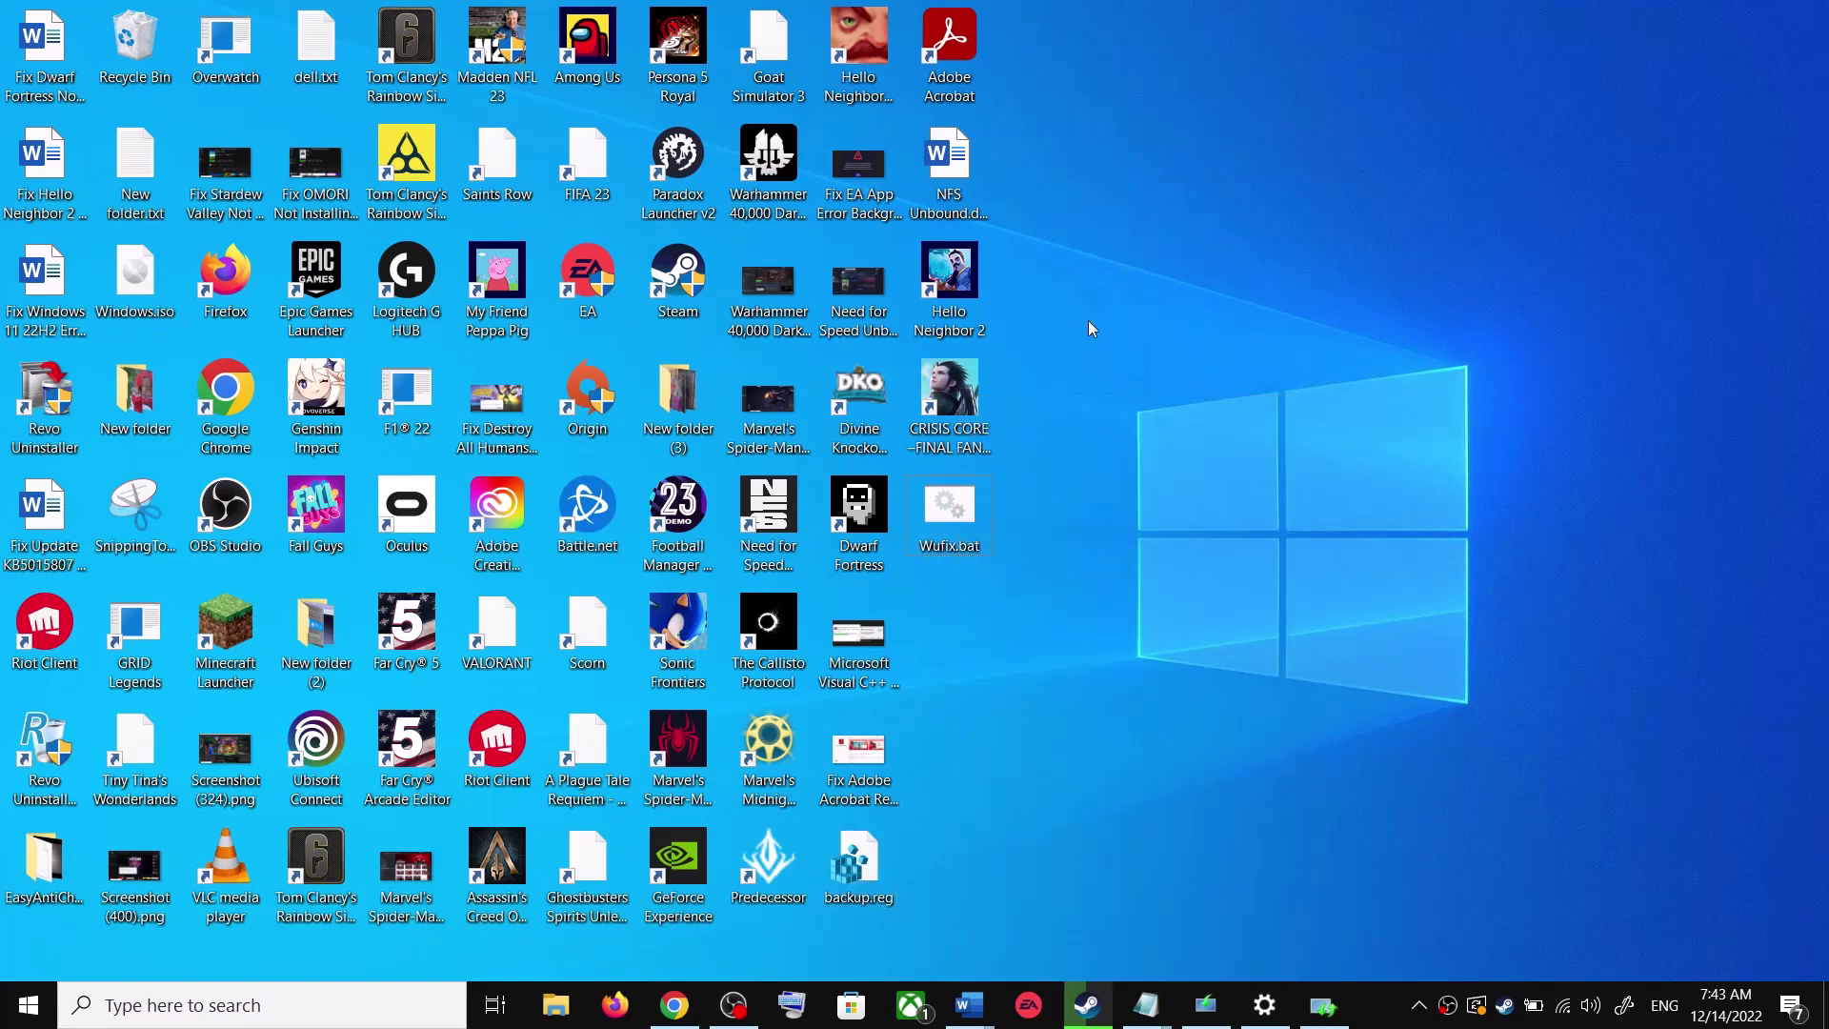
{"action": "right_click", "coordinate": [949, 529]}
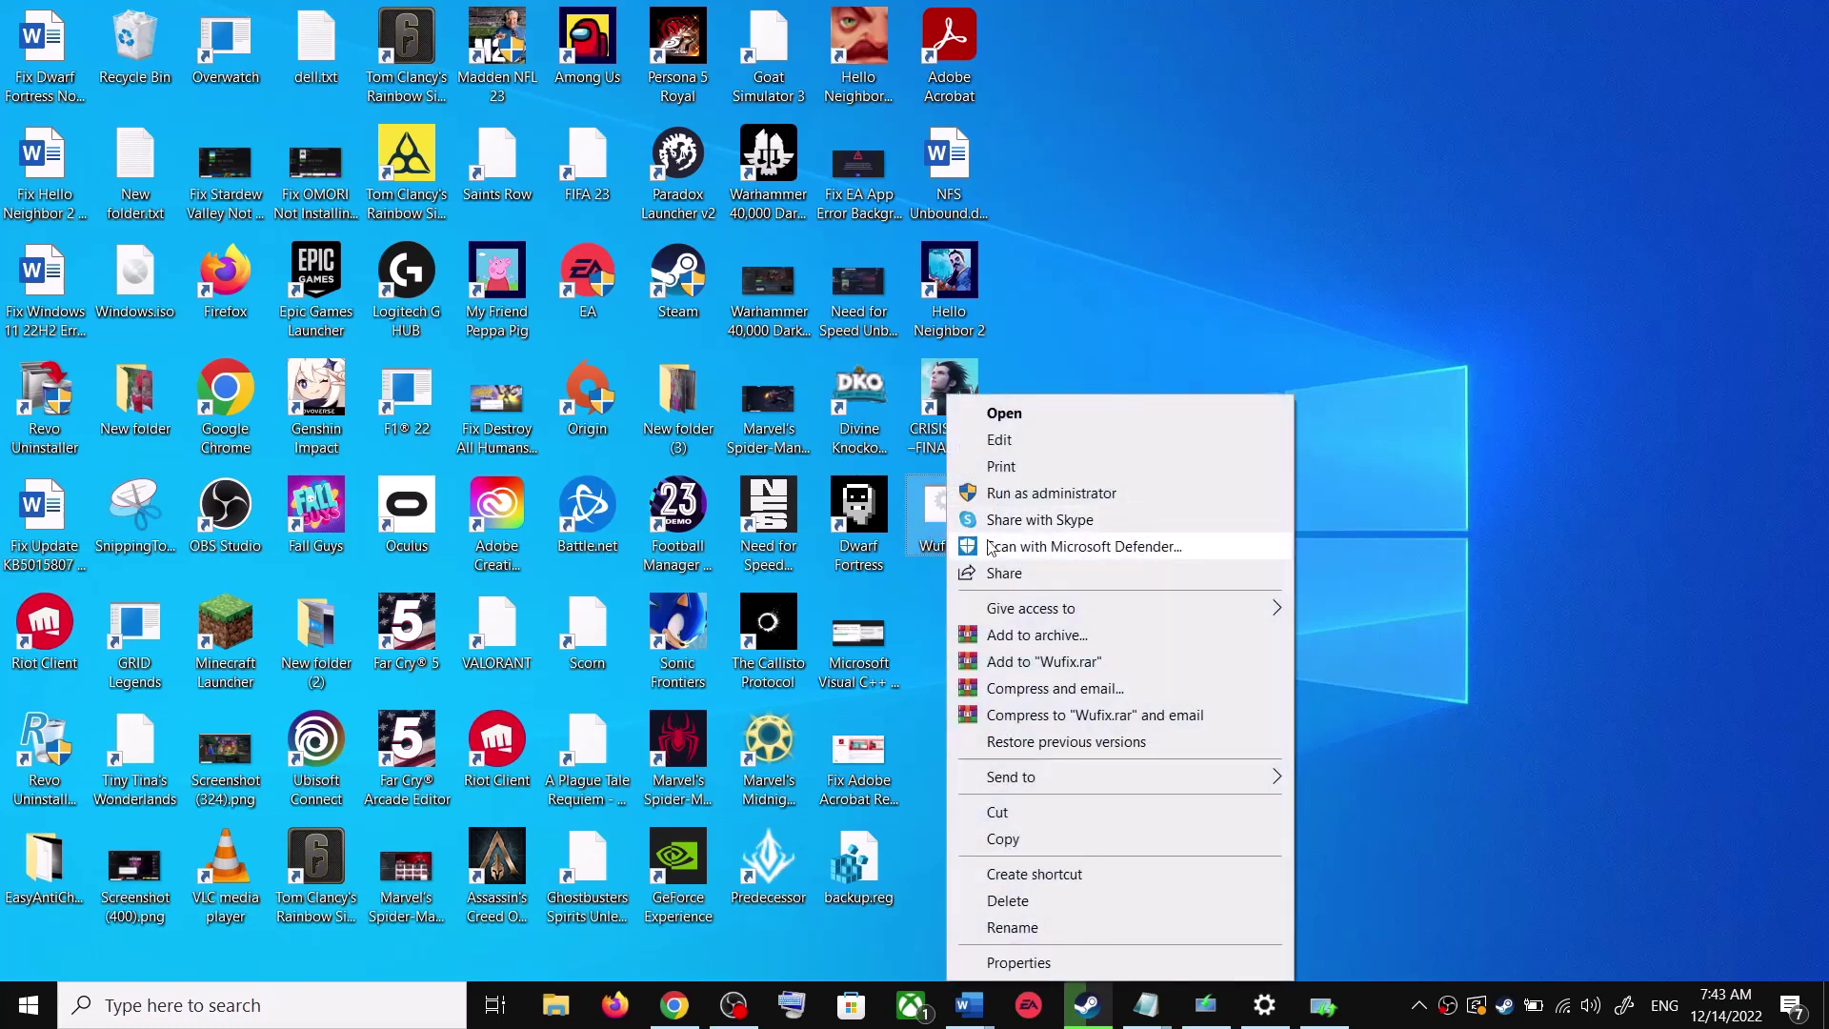
{"action": "left_click", "coordinate": [1071, 495]}
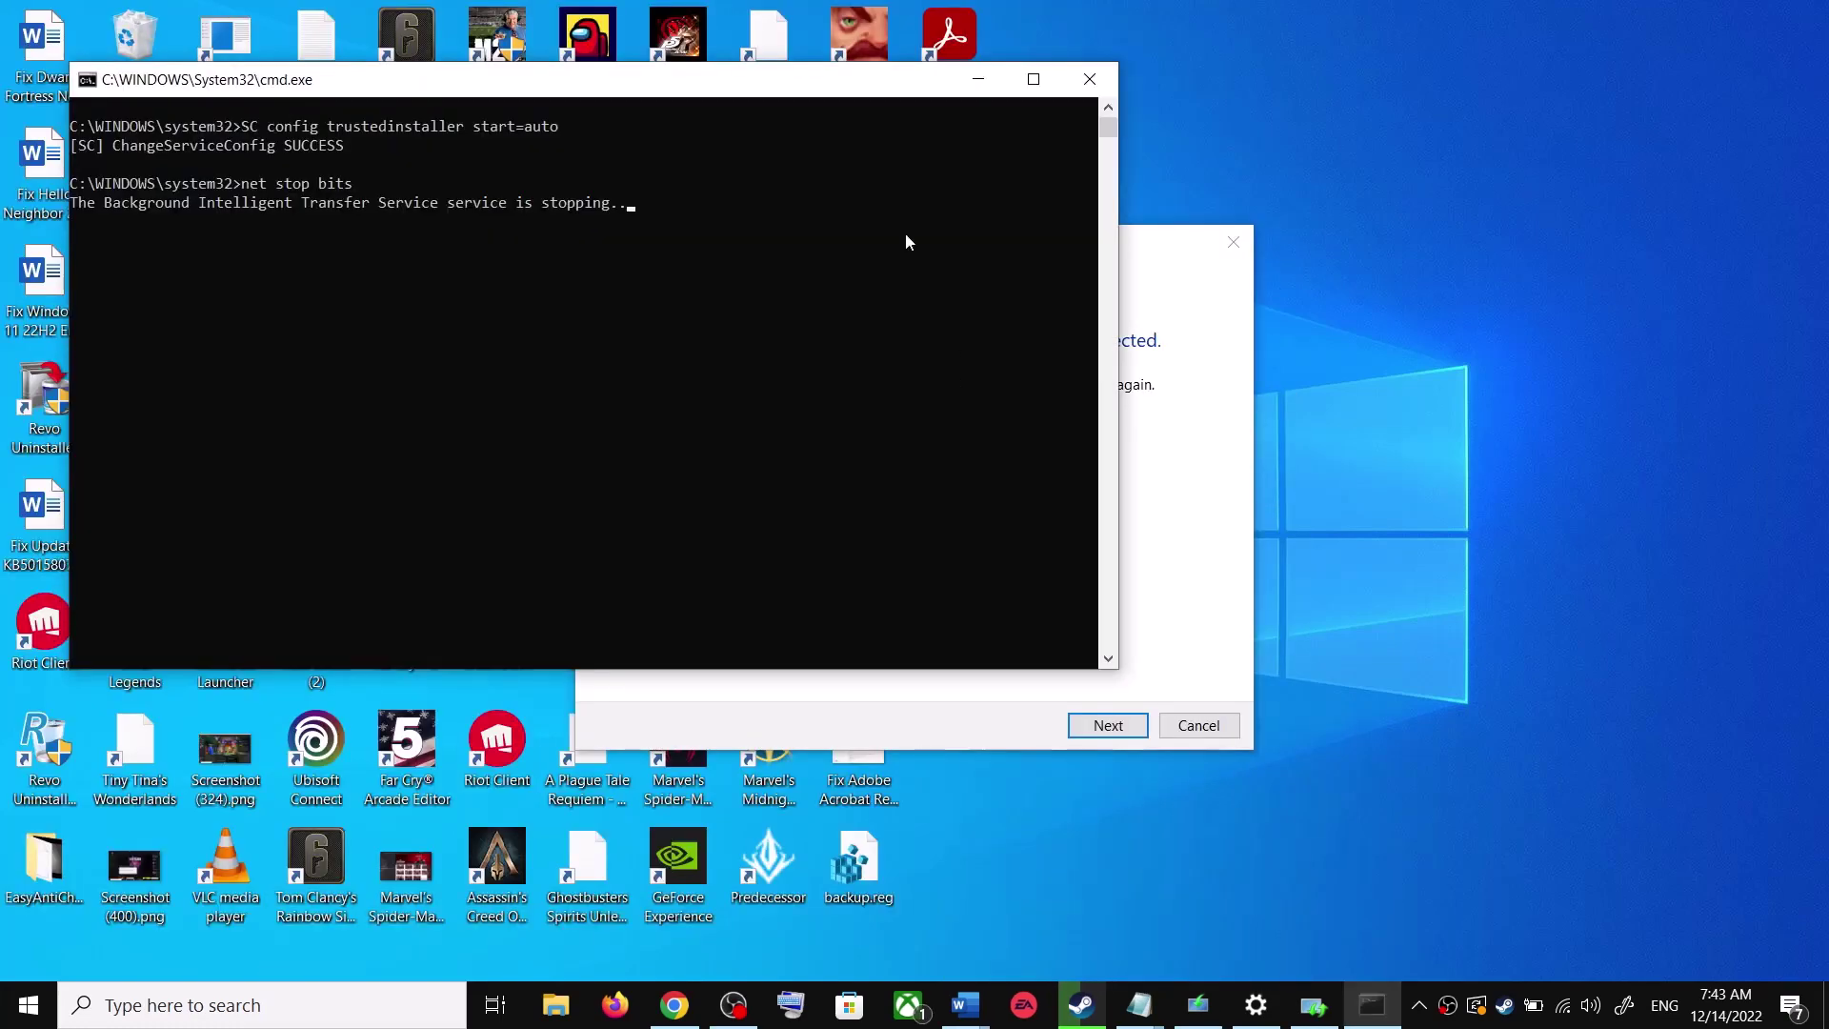
{"action": "left_click_drag", "start_coordinate": [829, 87], "coordinate": [1038, 258]}
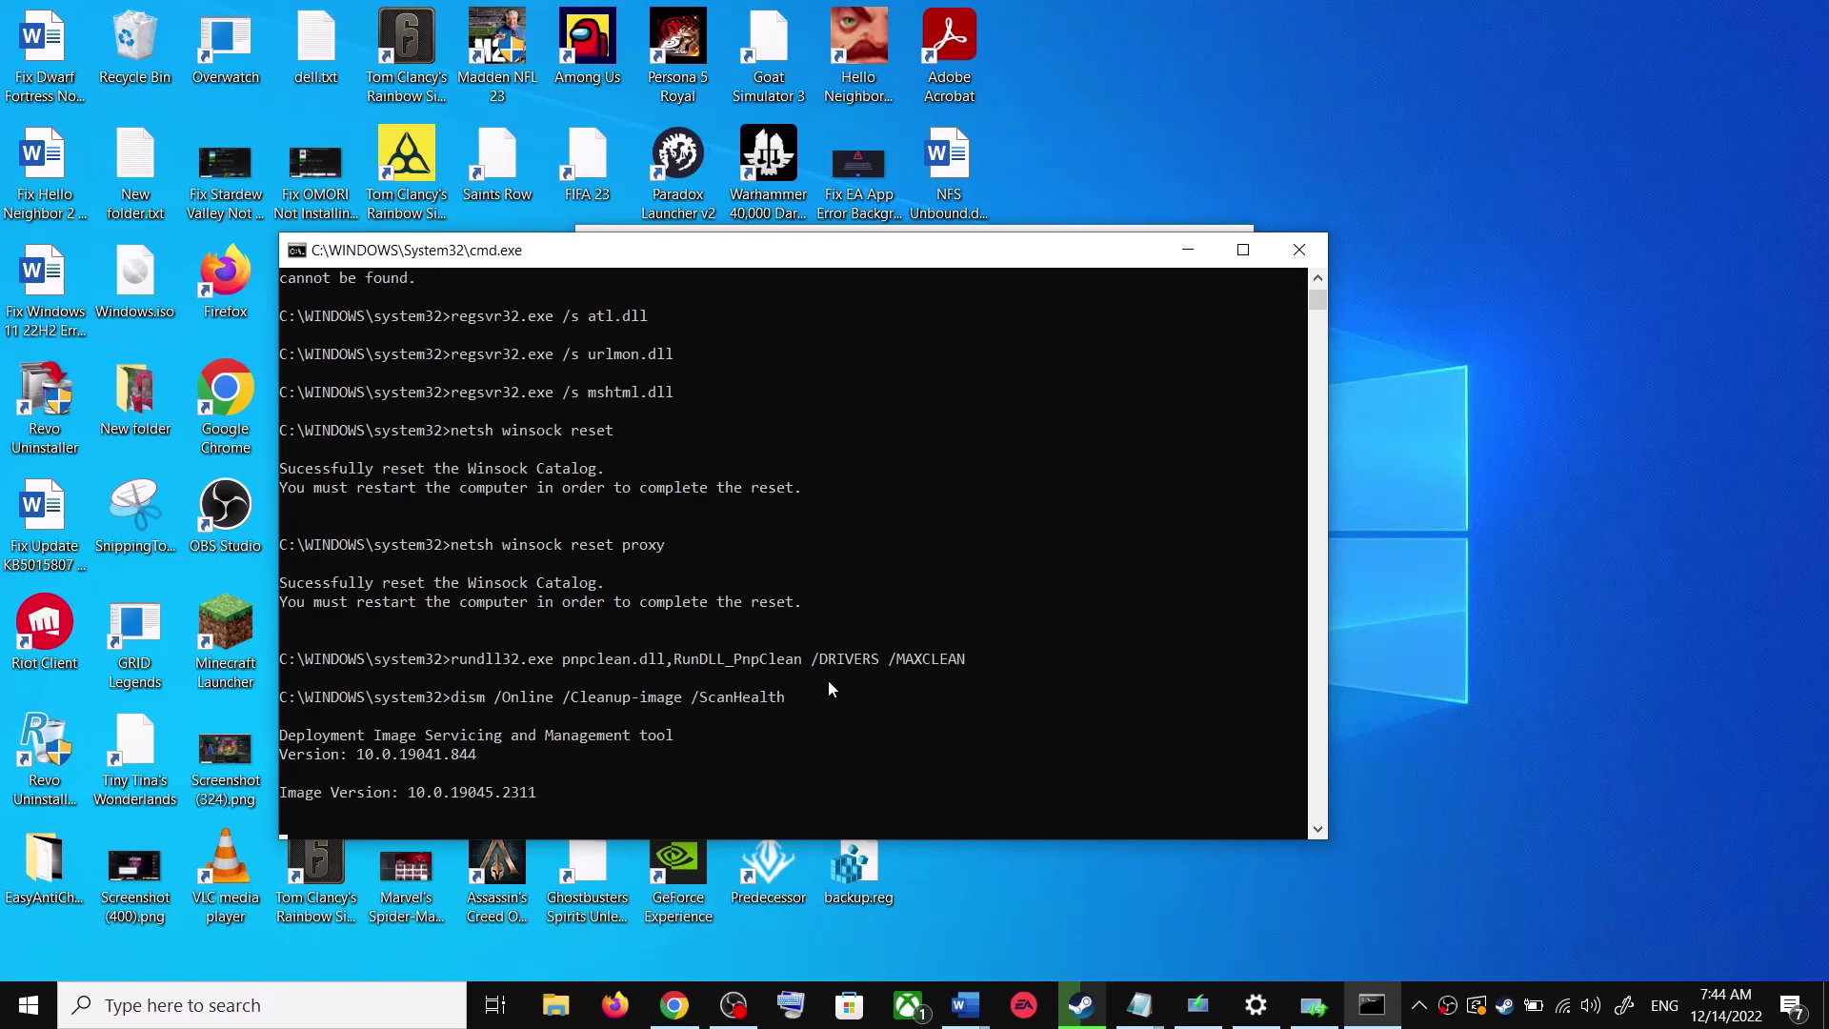
- Dismiss the Start power options, then close Settings from its taskbar jump list
{"action": "left_click", "coordinate": [26, 1005]}
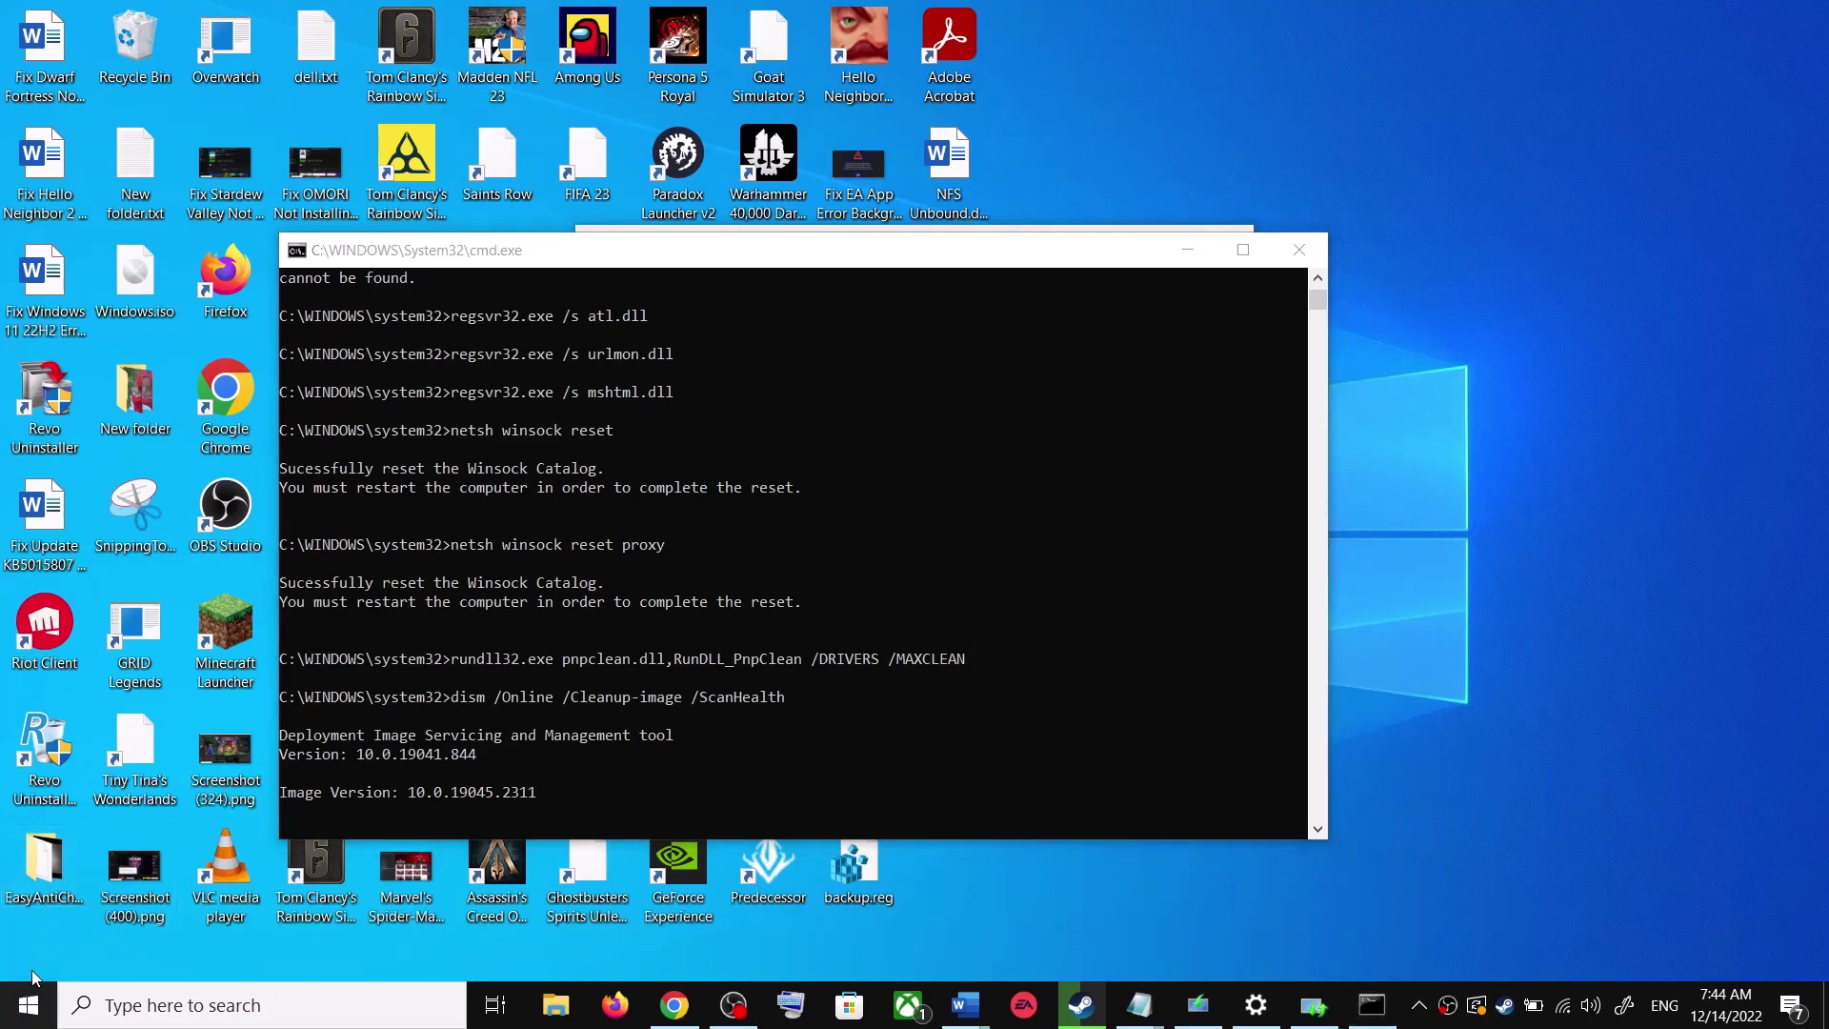
{"action": "left_click", "coordinate": [41, 955]}
{"action": "key", "text": "Escape"}
{"action": "left_click", "coordinate": [1562, 562]}
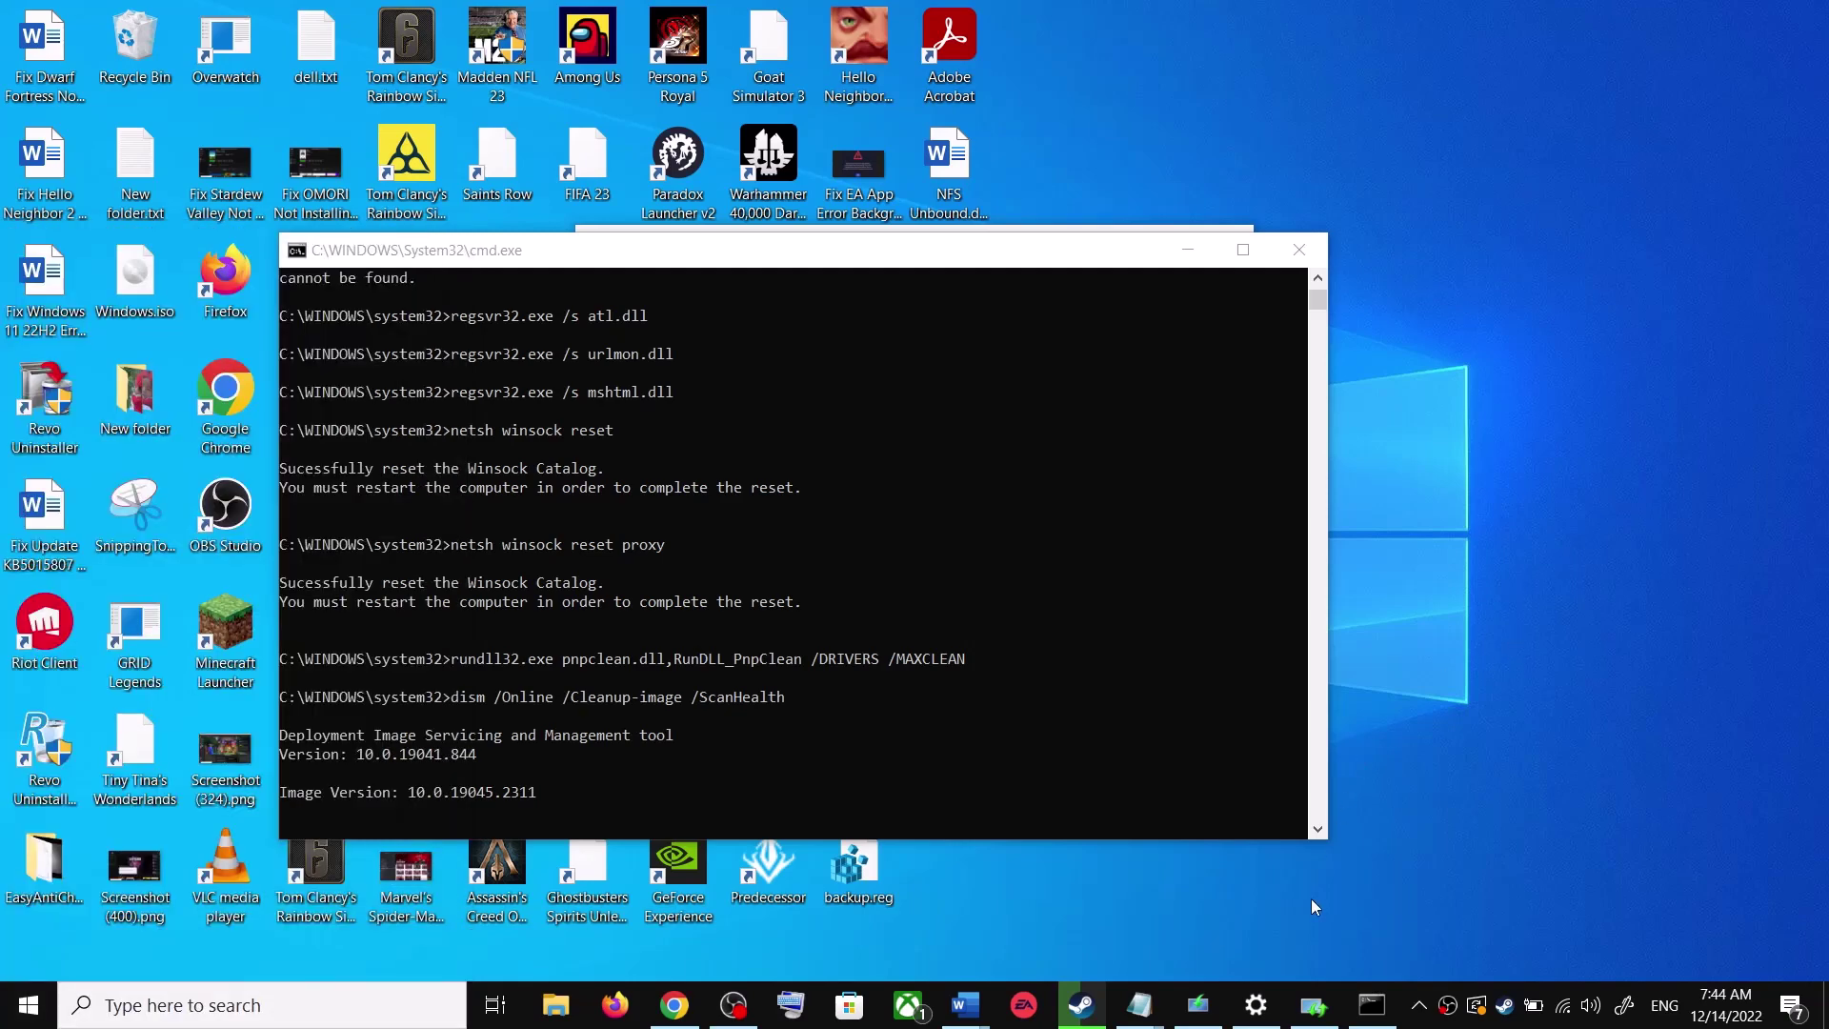
{"action": "right_click", "coordinate": [1253, 1020]}
{"action": "left_click", "coordinate": [1228, 962]}
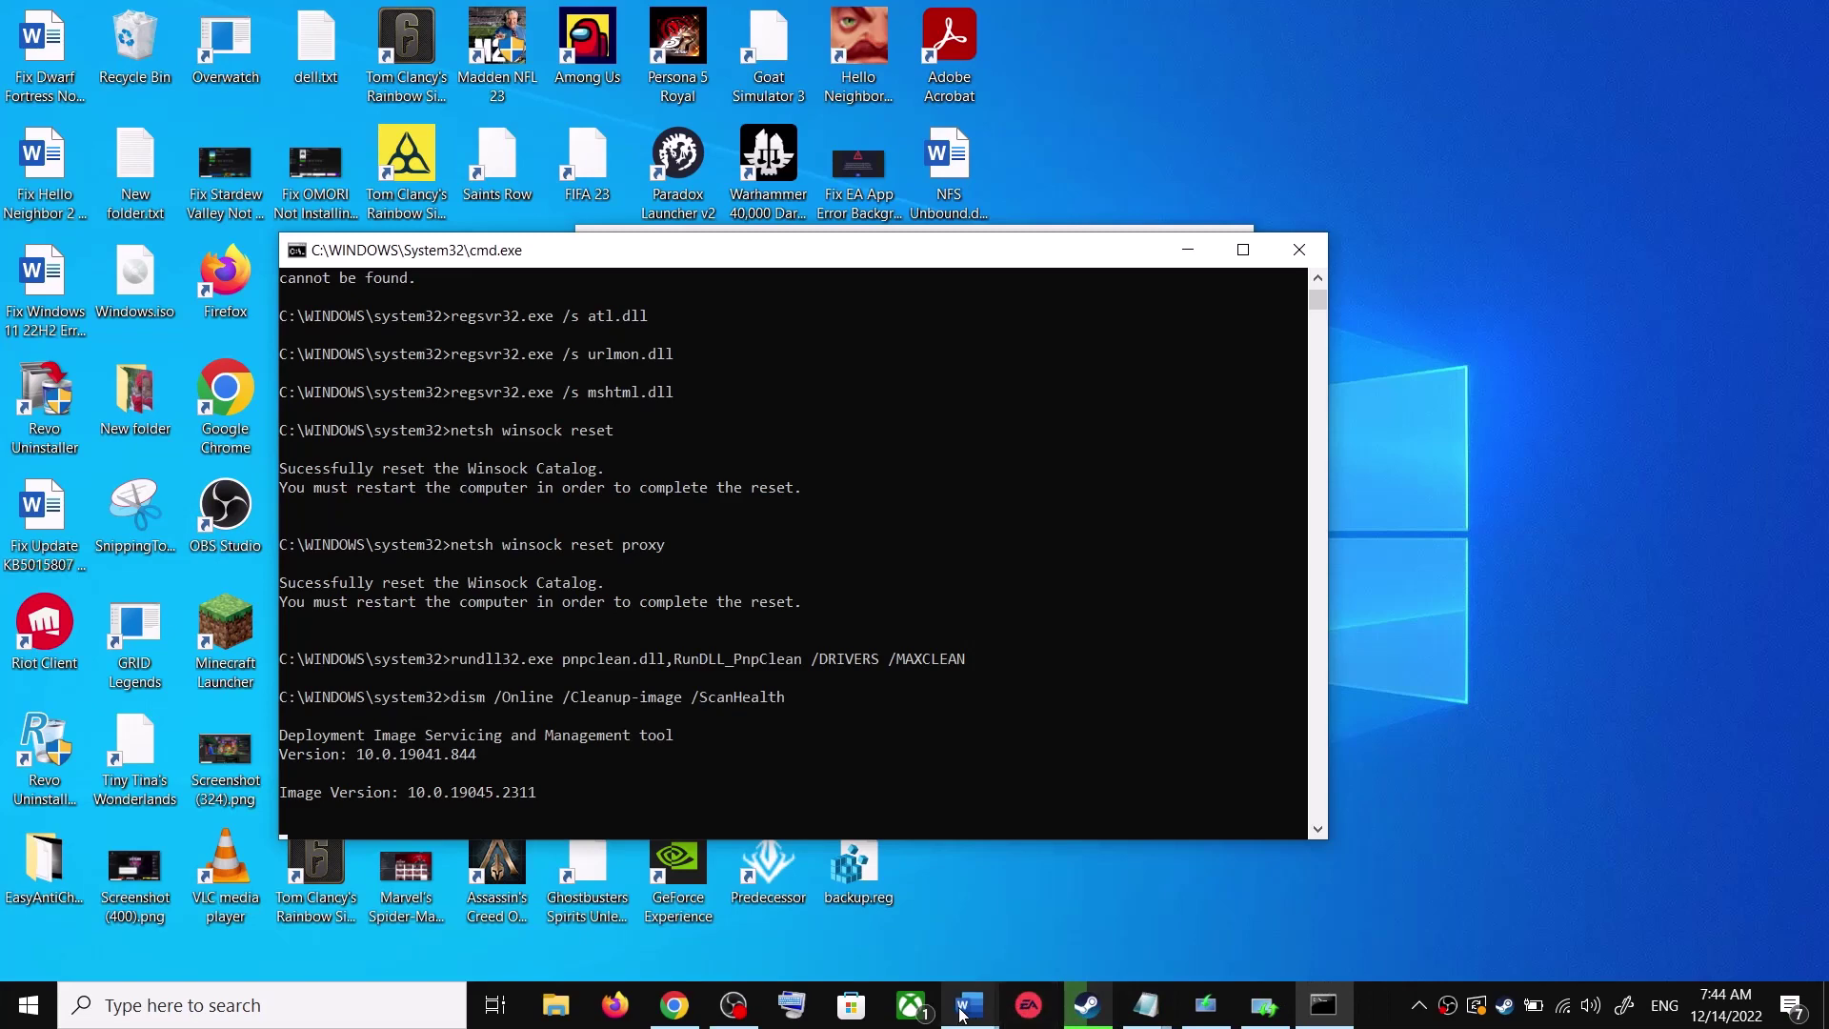
- Select 'Use Media Creation Tool' under Step 4 in the Word guide, then return to Chrome
{"action": "mouse_move", "coordinate": [969, 1008]}
{"action": "left_click", "coordinate": [1105, 905]}
{"action": "scroll", "coordinate": [908, 620], "scroll_direction": "down", "scroll_amount": 5}
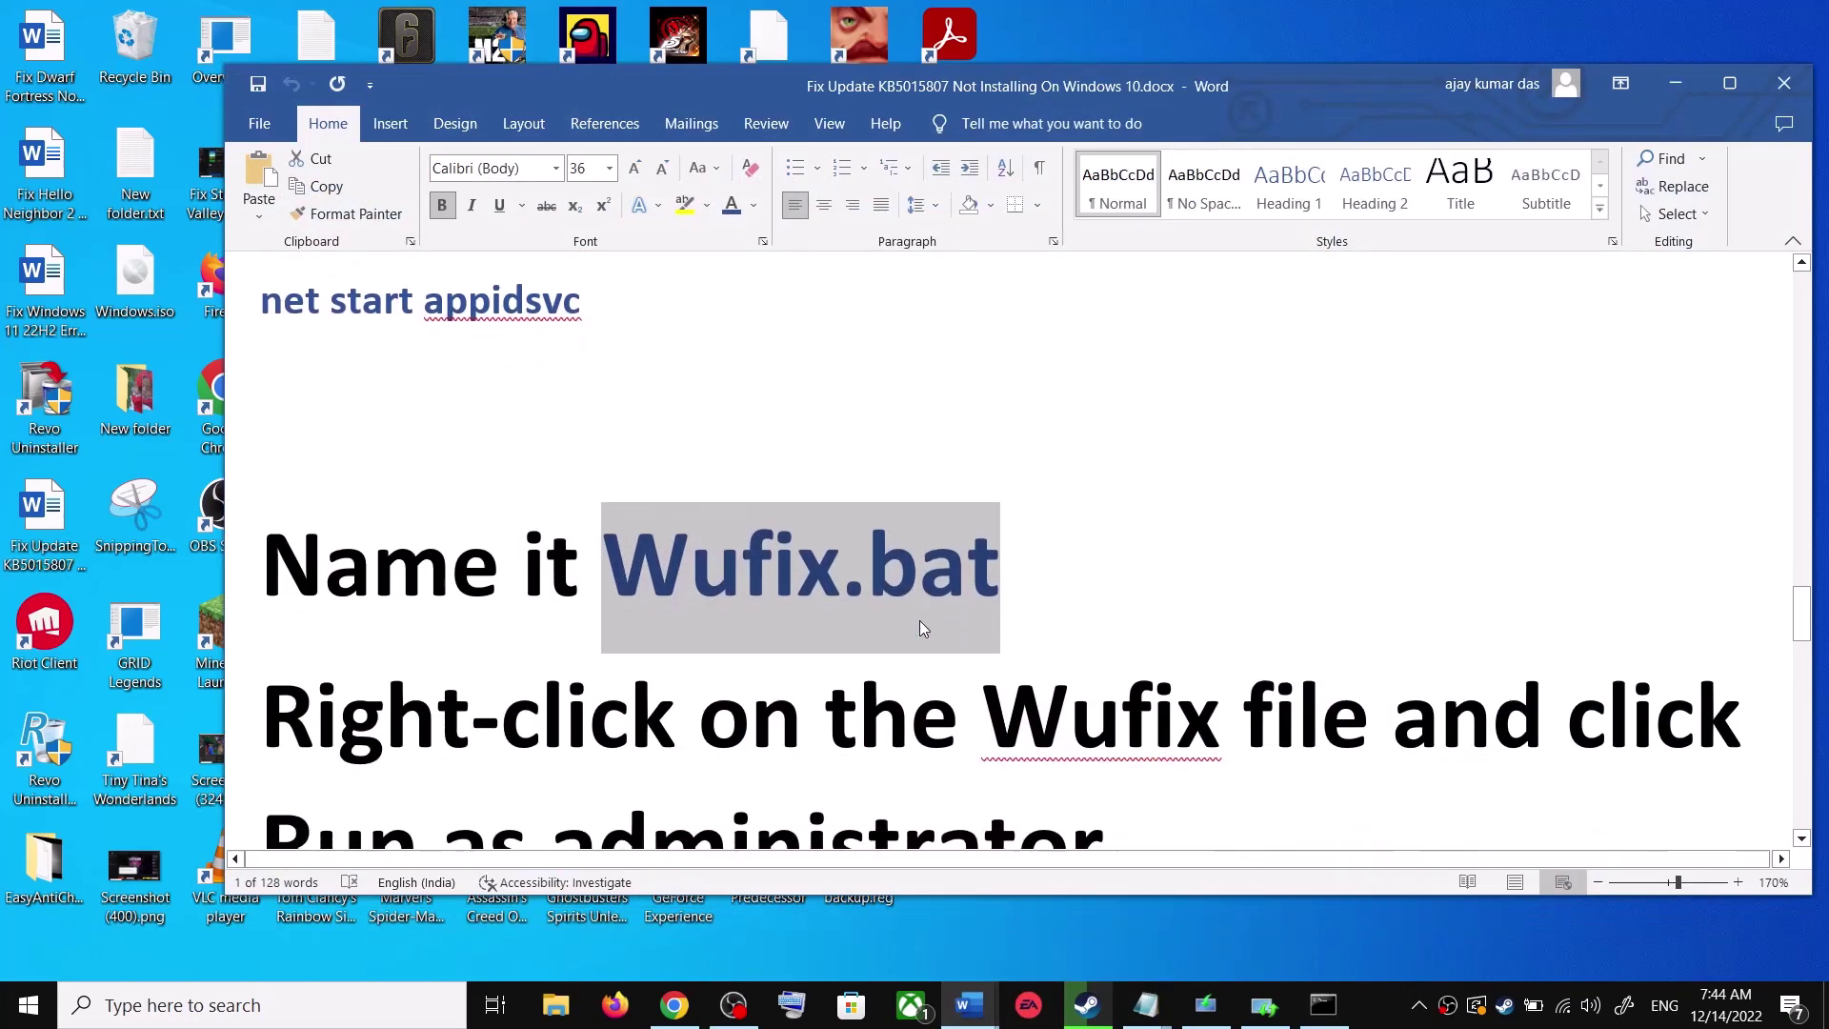
{"action": "scroll", "coordinate": [926, 621], "scroll_direction": "down", "scroll_amount": 3}
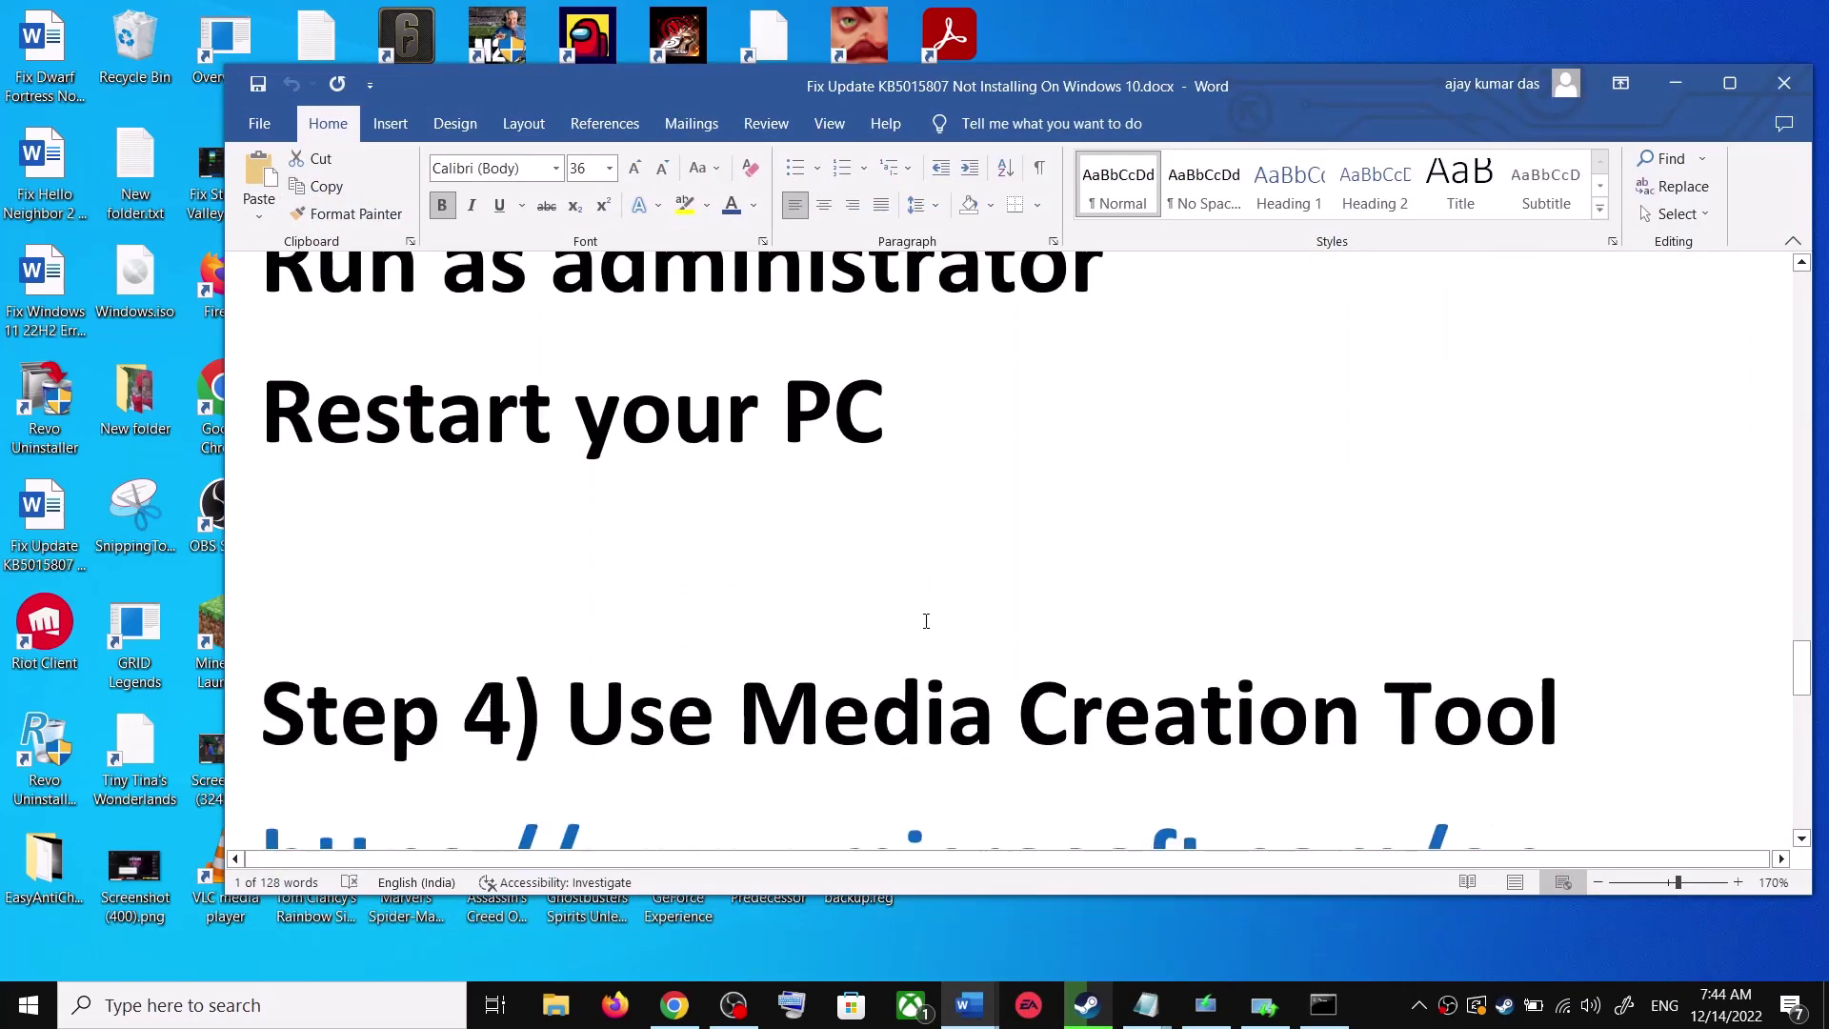
{"action": "left_click_drag", "start_coordinate": [567, 624], "coordinate": [1572, 634]}
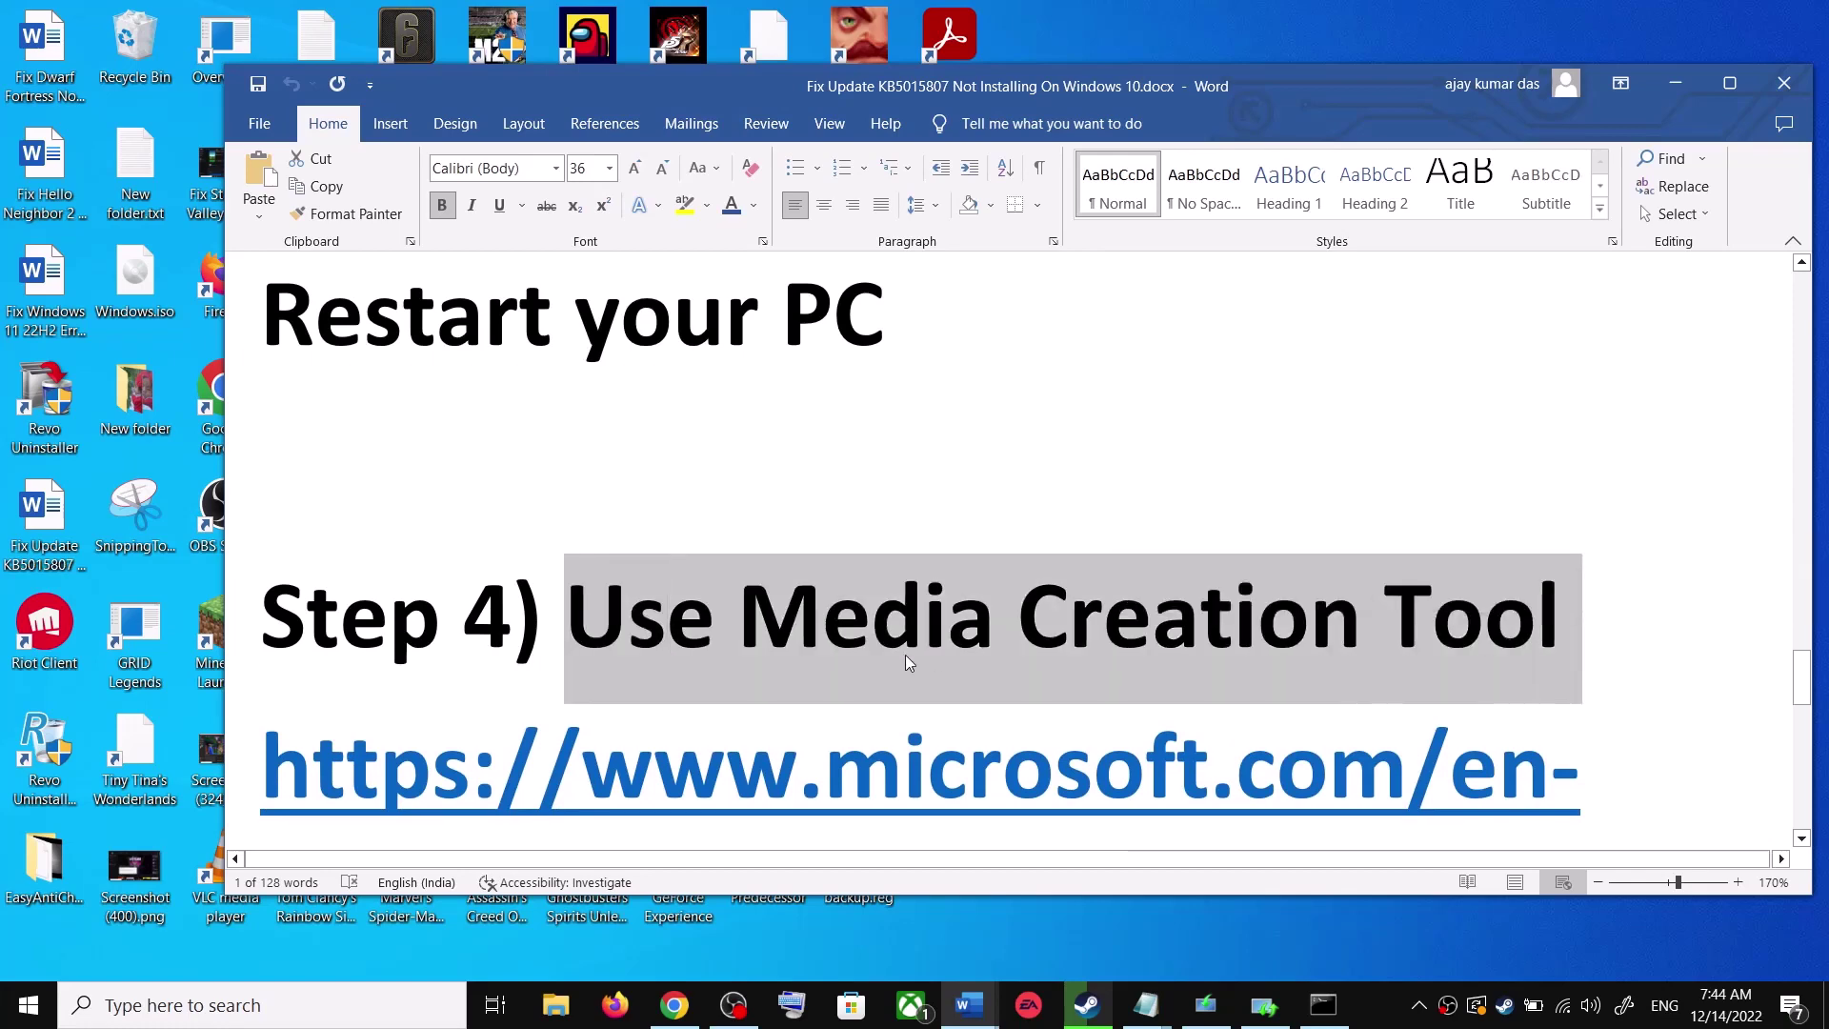
{"action": "scroll", "coordinate": [906, 661], "scroll_direction": "down", "scroll_amount": 3}
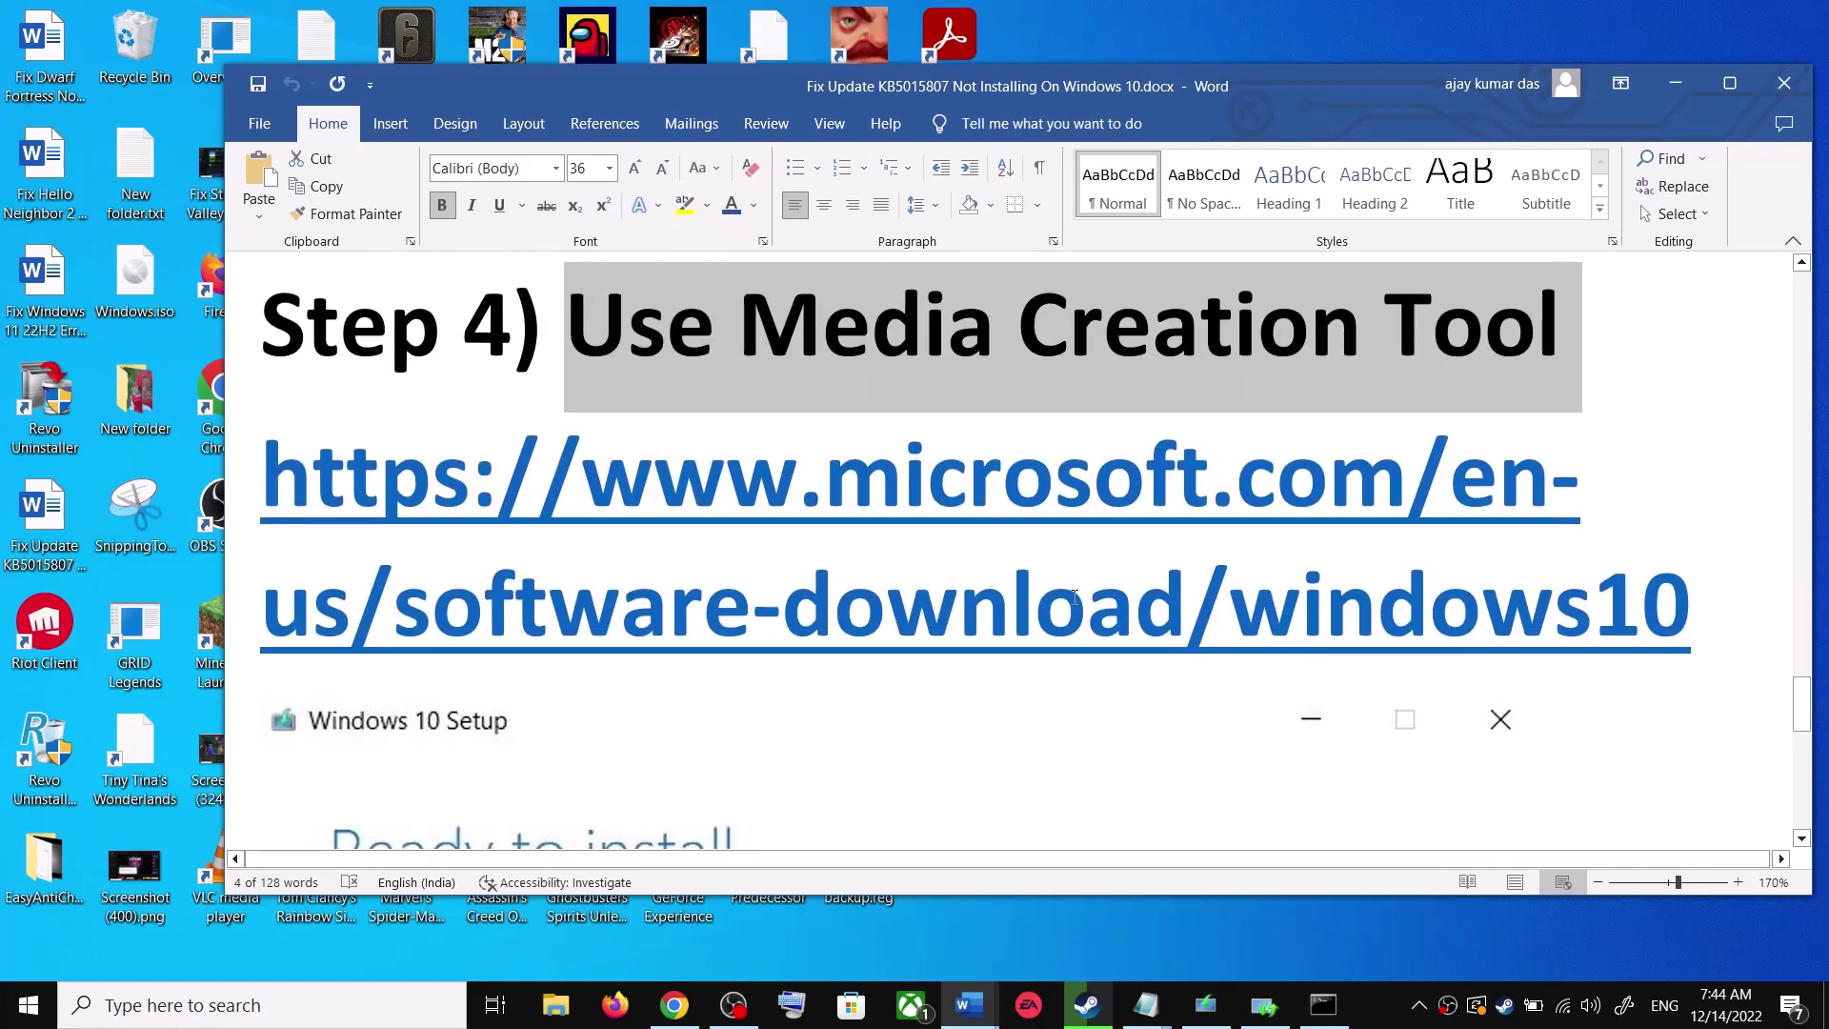
{"action": "key", "text": "alt+Tab"}
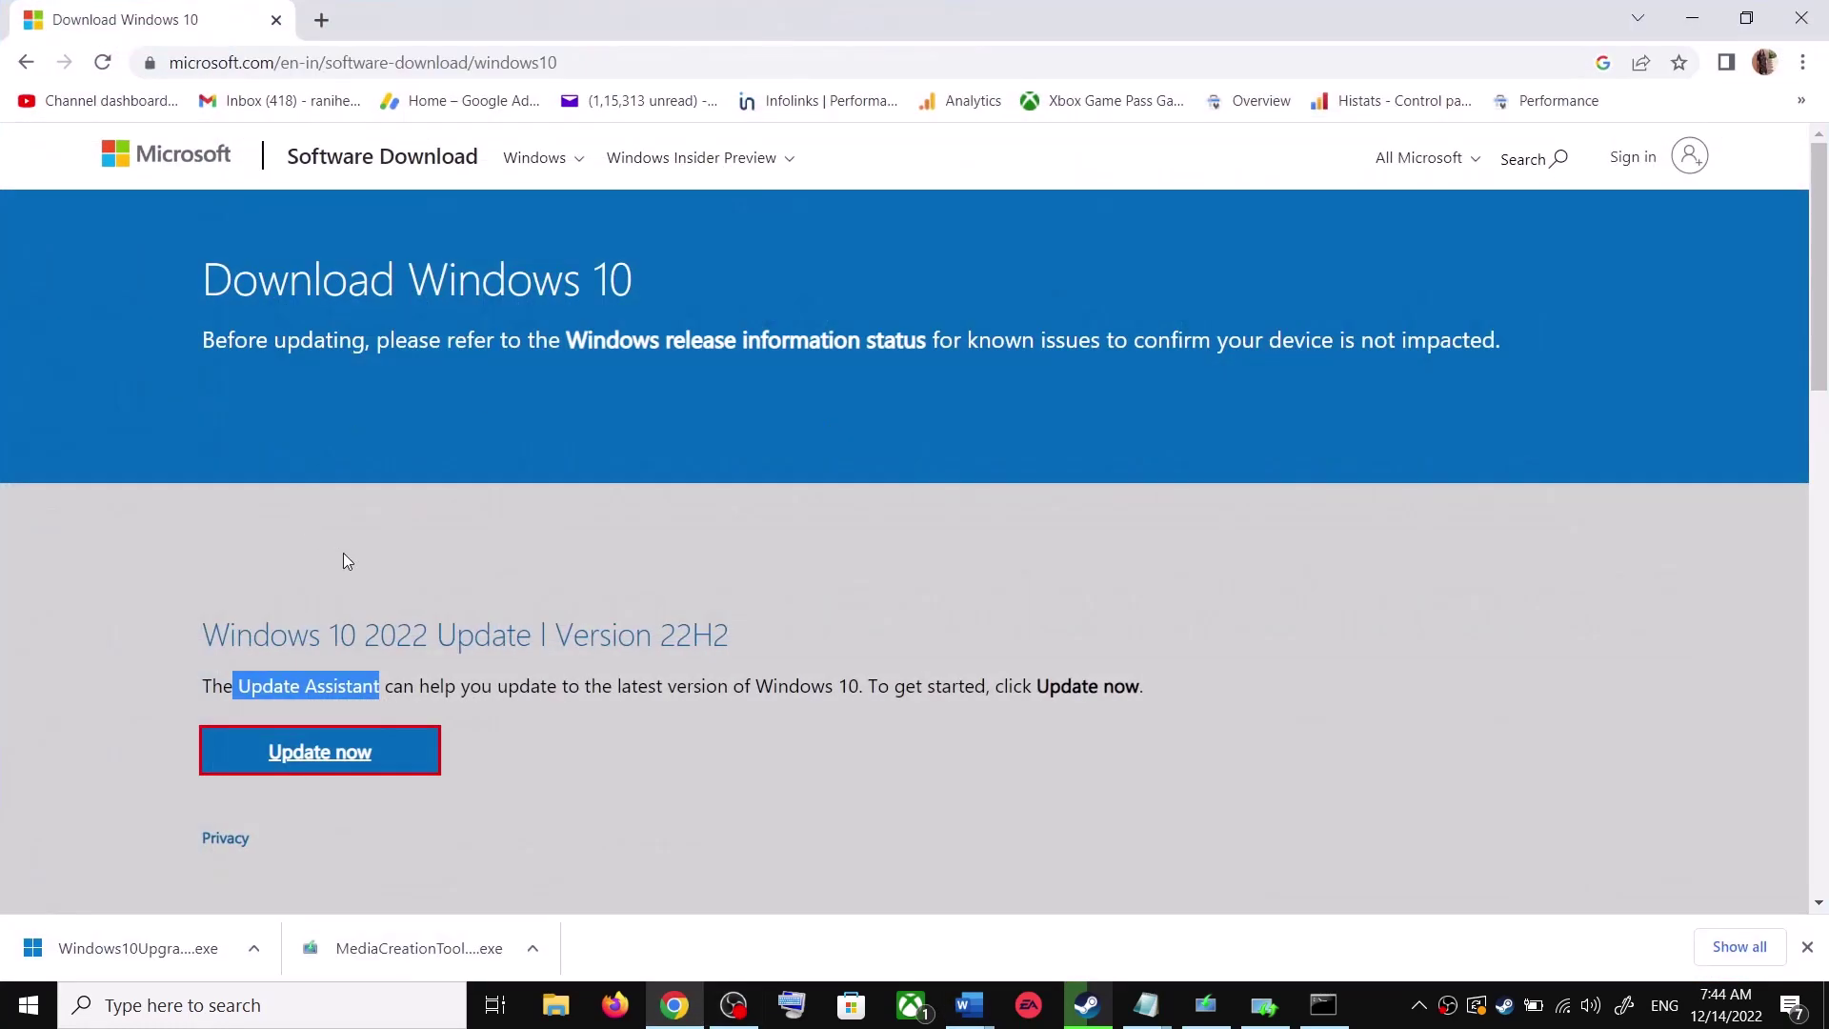
- Launch MediaCreationTool, accept the licence, proceed with Upgrade this PC now, then bring Word forward
{"action": "scroll", "coordinate": [348, 567], "scroll_direction": "down", "scroll_amount": 5}
{"action": "left_click_drag", "start_coordinate": [211, 596], "coordinate": [379, 592]}
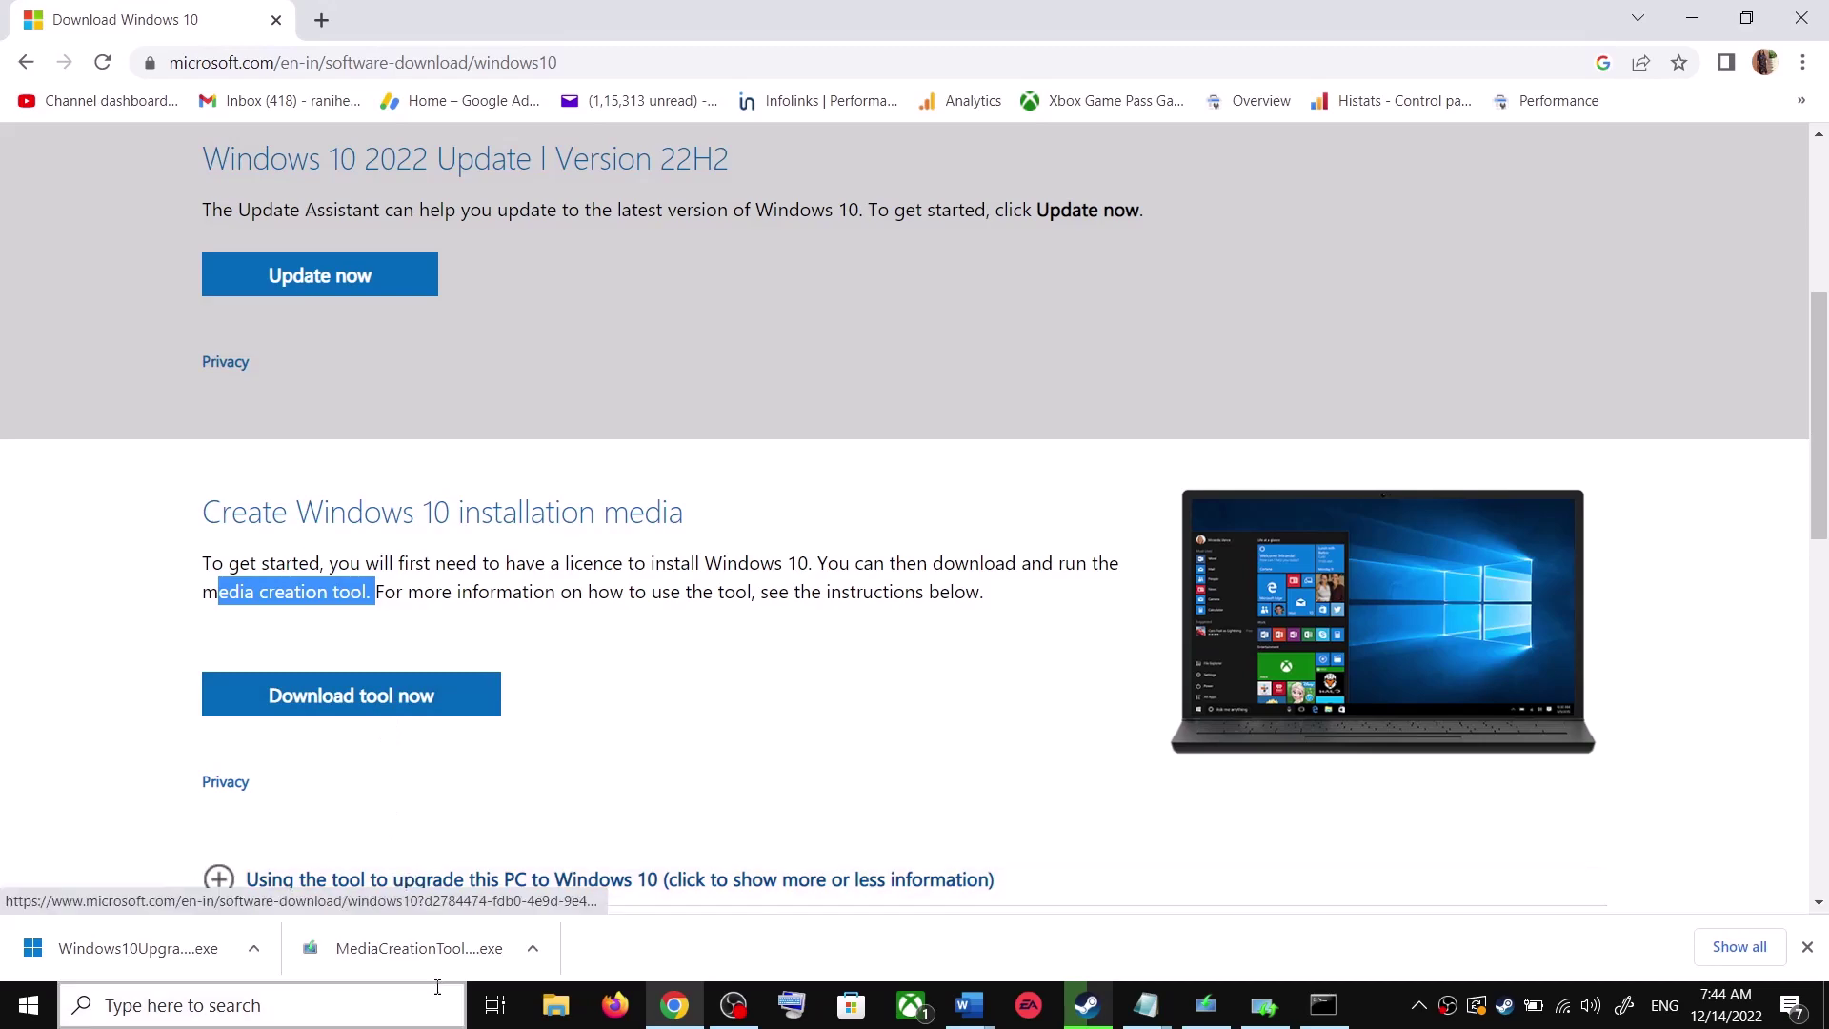
{"action": "left_click", "coordinate": [416, 952]}
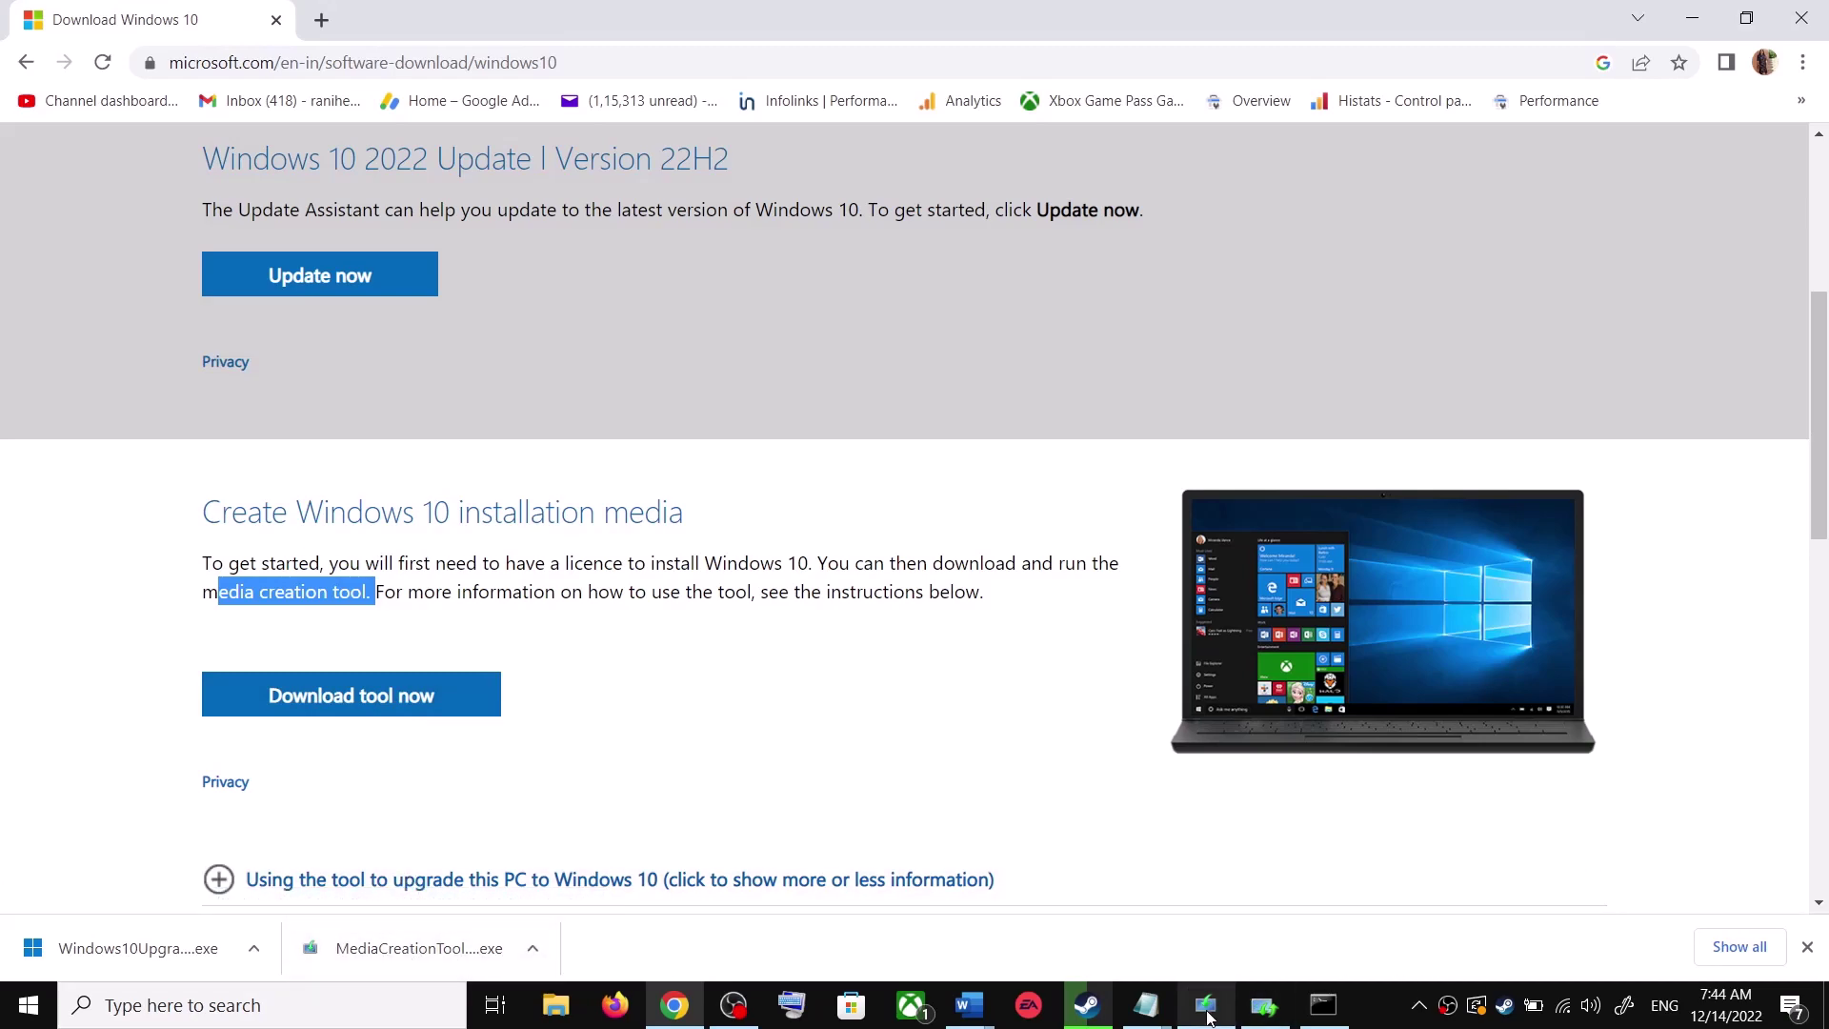
{"action": "left_click", "coordinate": [1234, 781]}
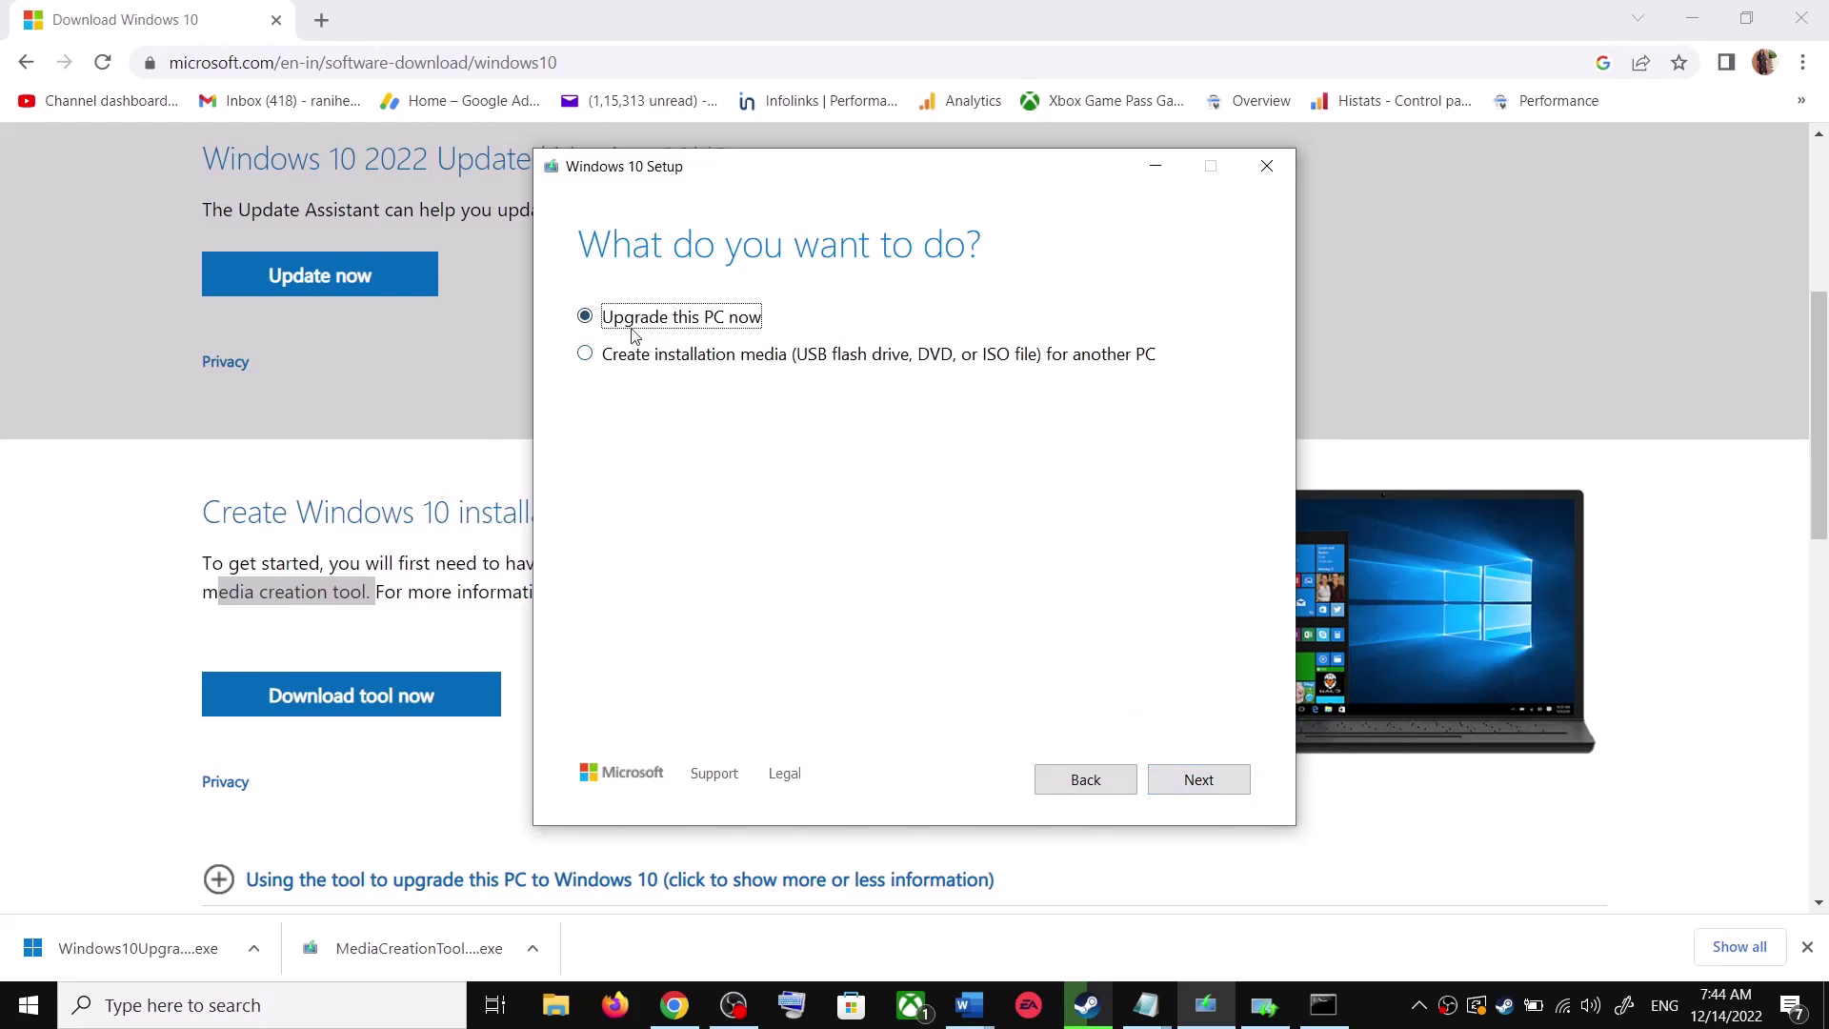
{"action": "left_click", "coordinate": [1217, 787]}
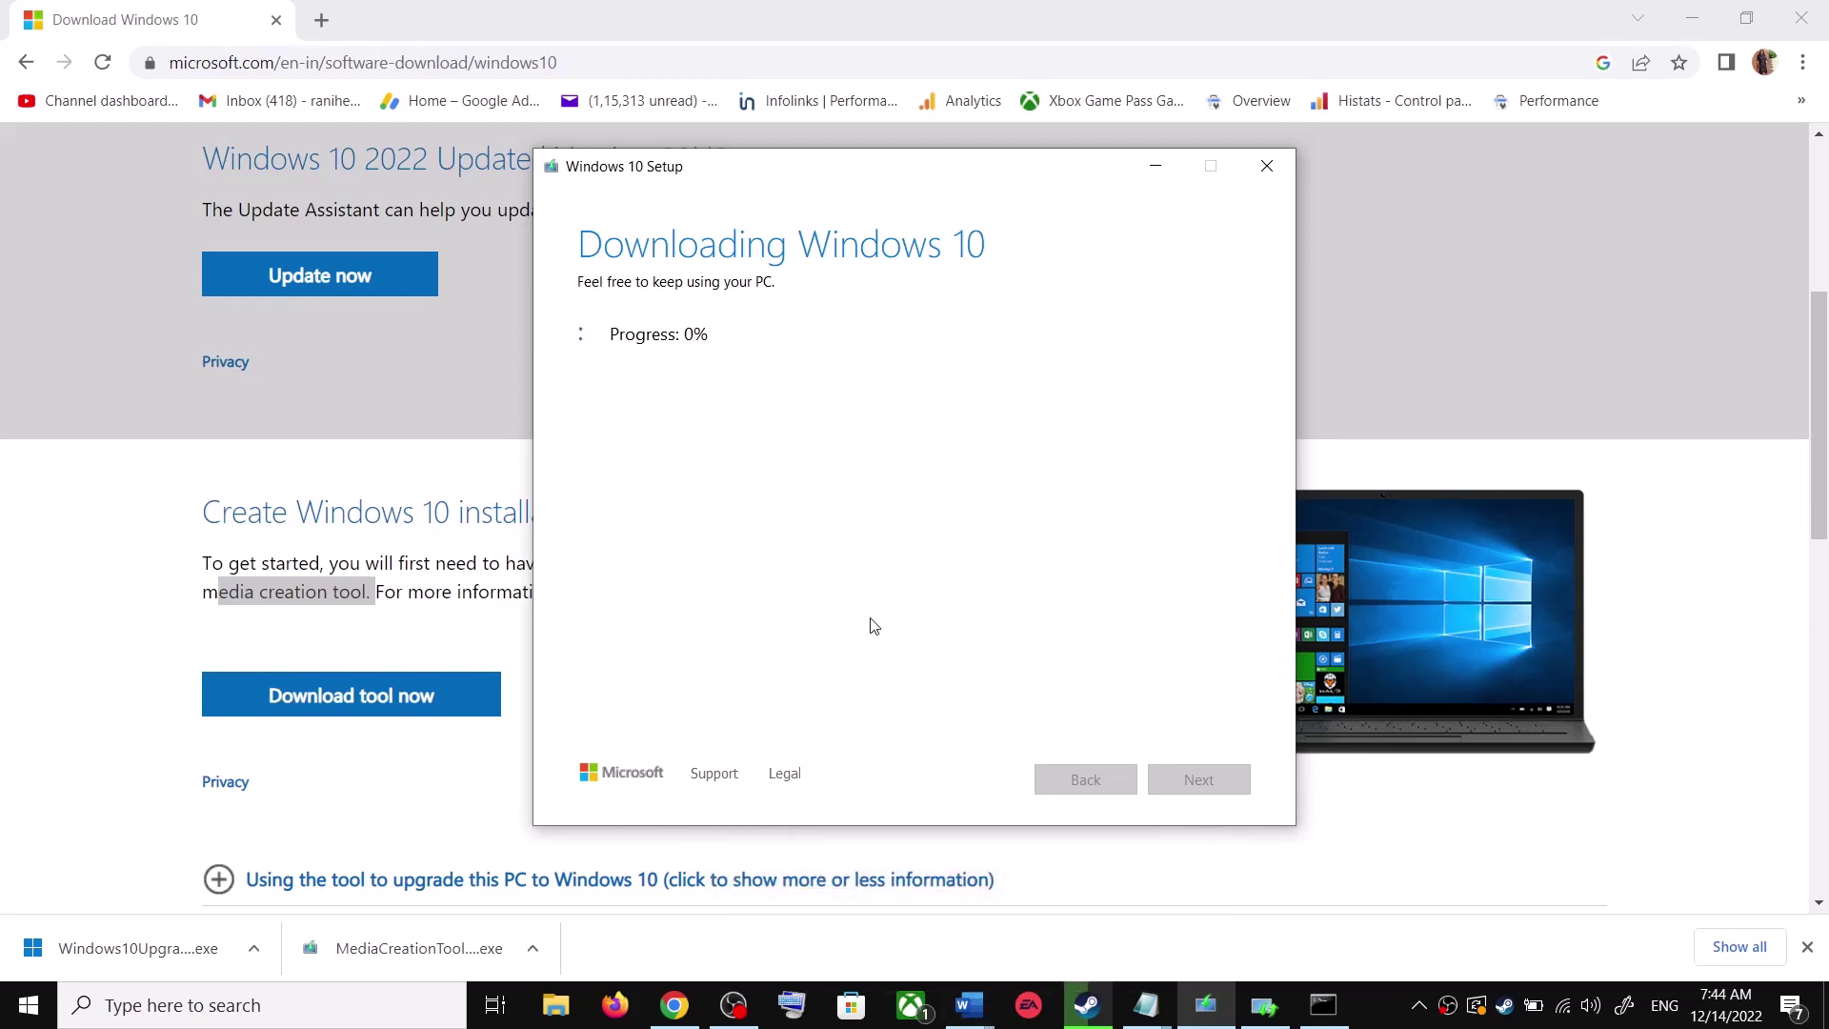
{"action": "left_click", "coordinate": [968, 1005]}
- Maximize the Word guide and review the Step 4 Ready to install screenshot down to Install
{"action": "scroll", "coordinate": [1267, 605], "scroll_direction": "down", "scroll_amount": 5}
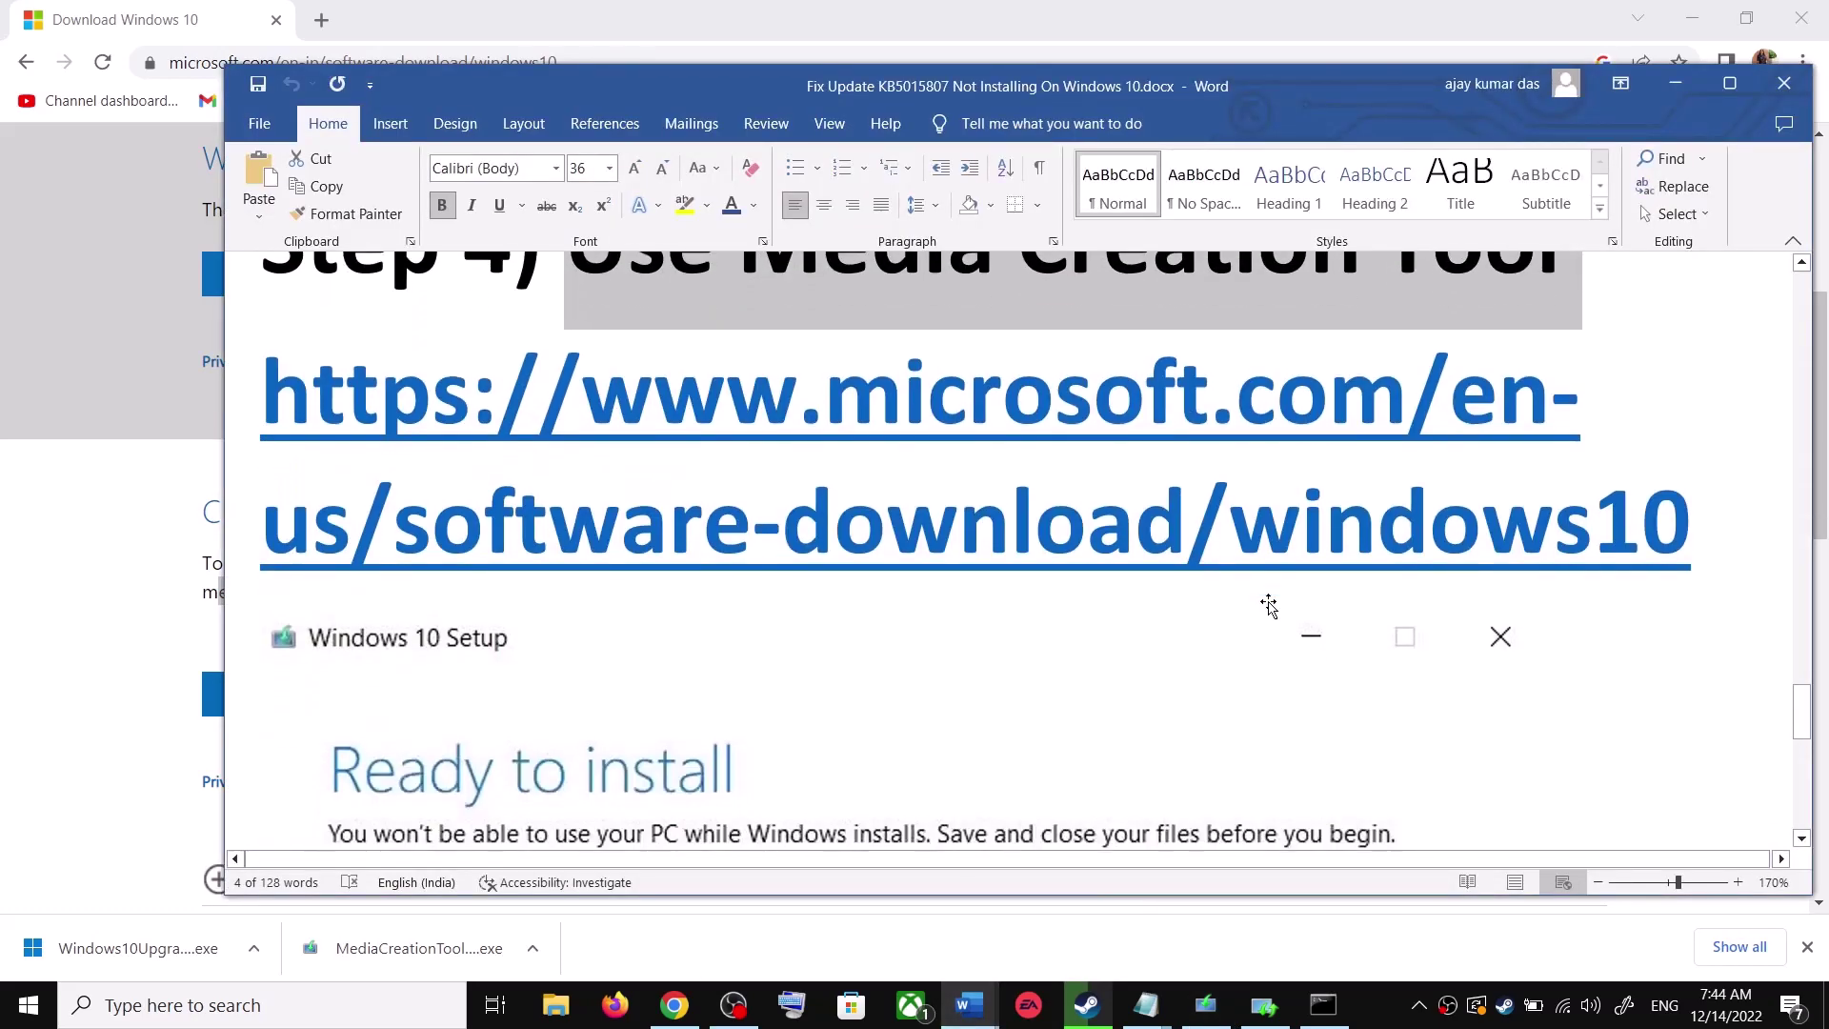
{"action": "left_click", "coordinate": [1730, 83]}
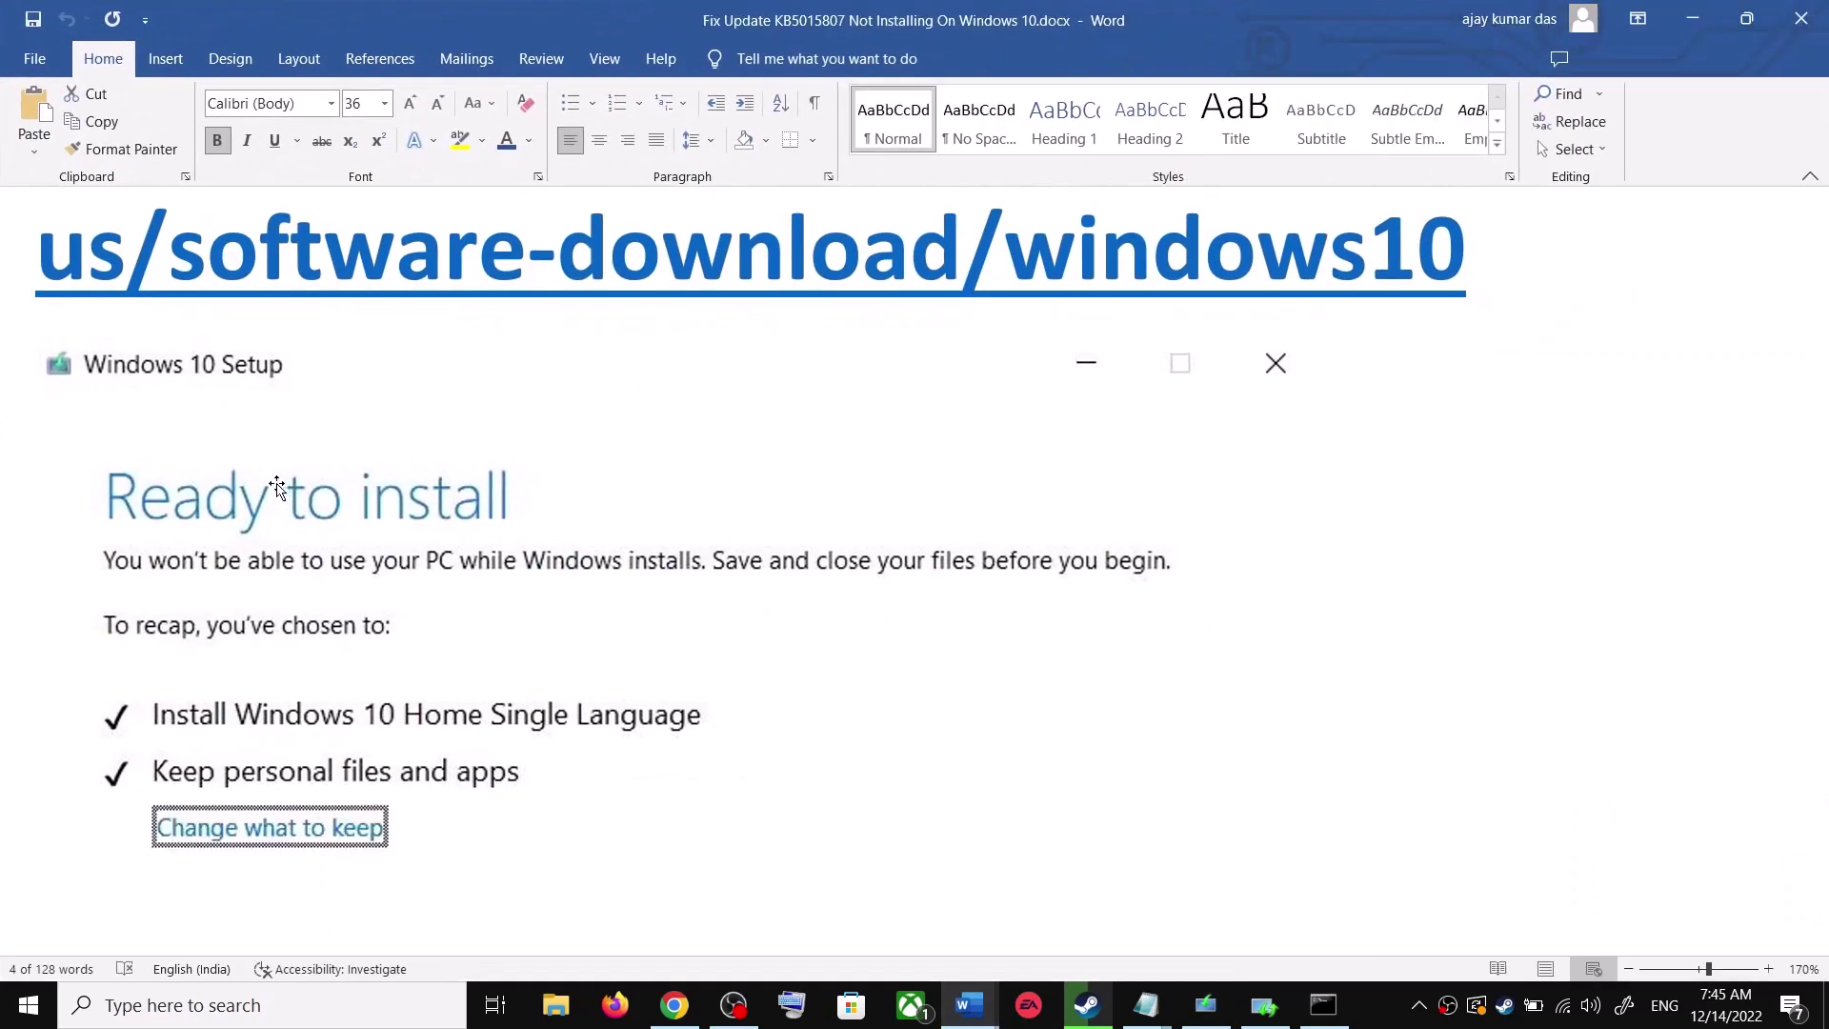
{"action": "scroll", "coordinate": [411, 541], "scroll_direction": "down", "scroll_amount": 2}
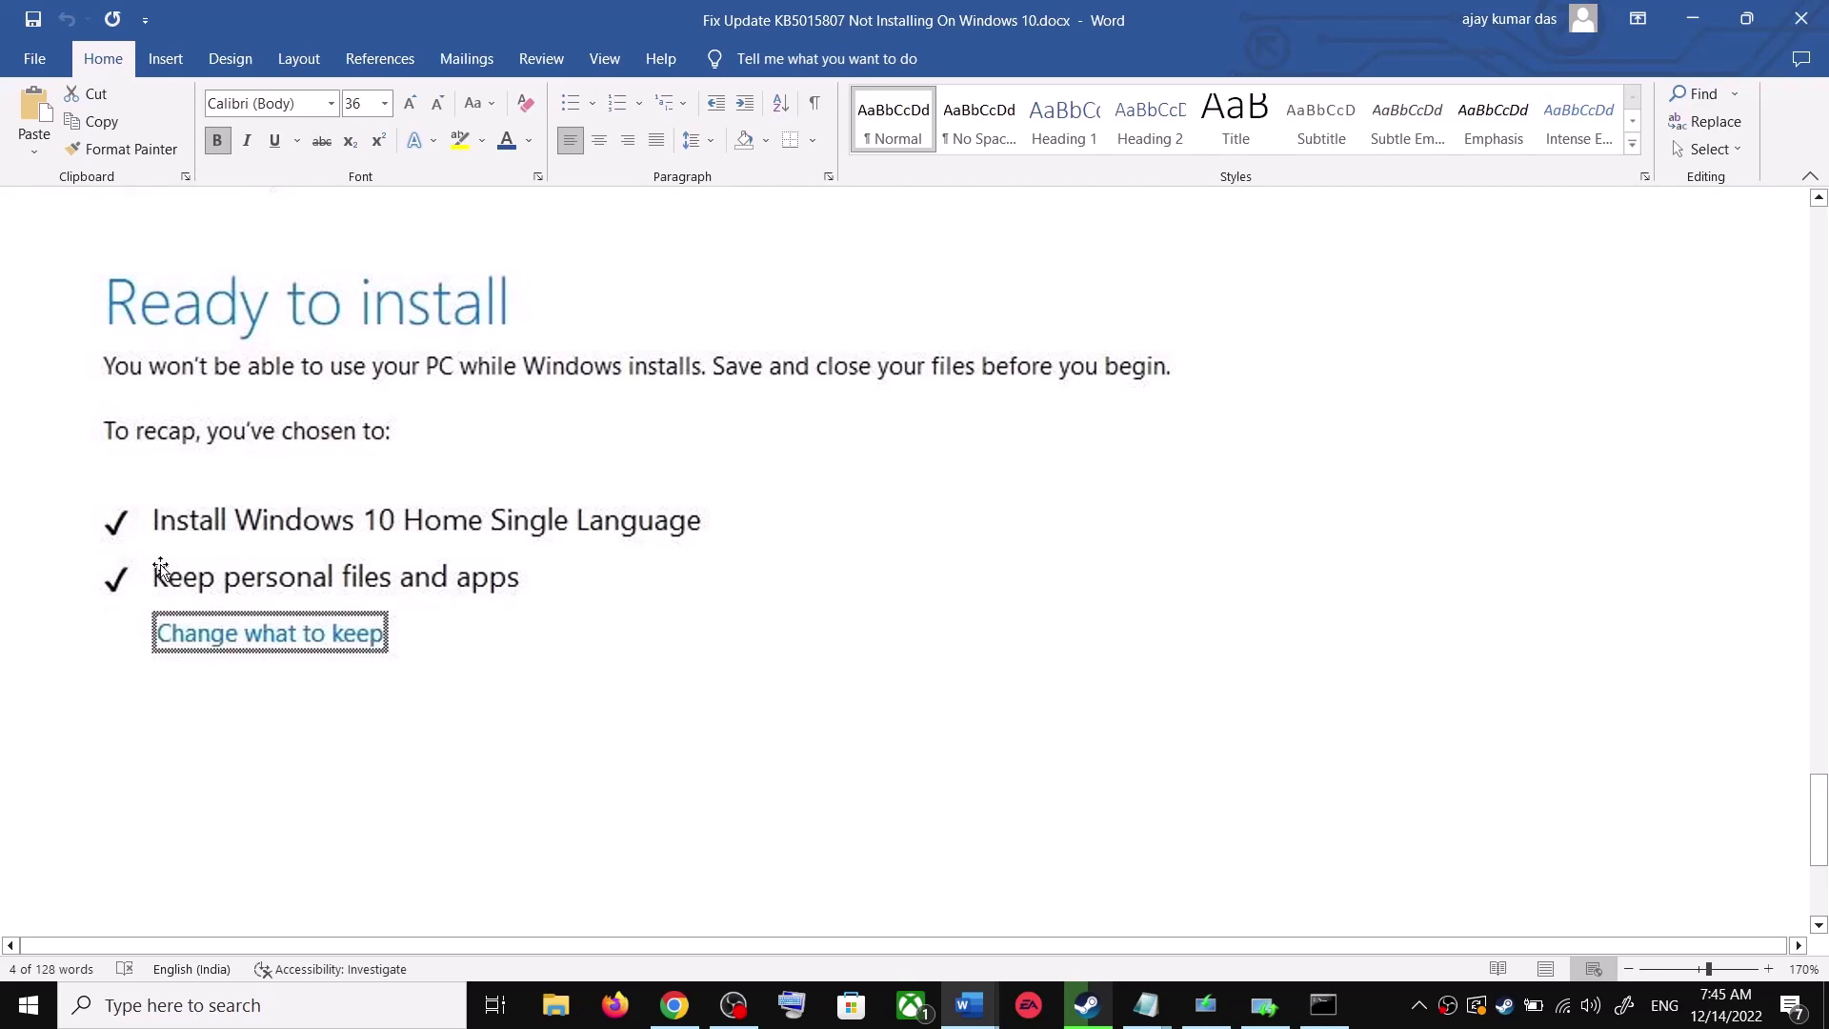
{"action": "scroll", "coordinate": [640, 576], "scroll_direction": "down", "scroll_amount": 4}
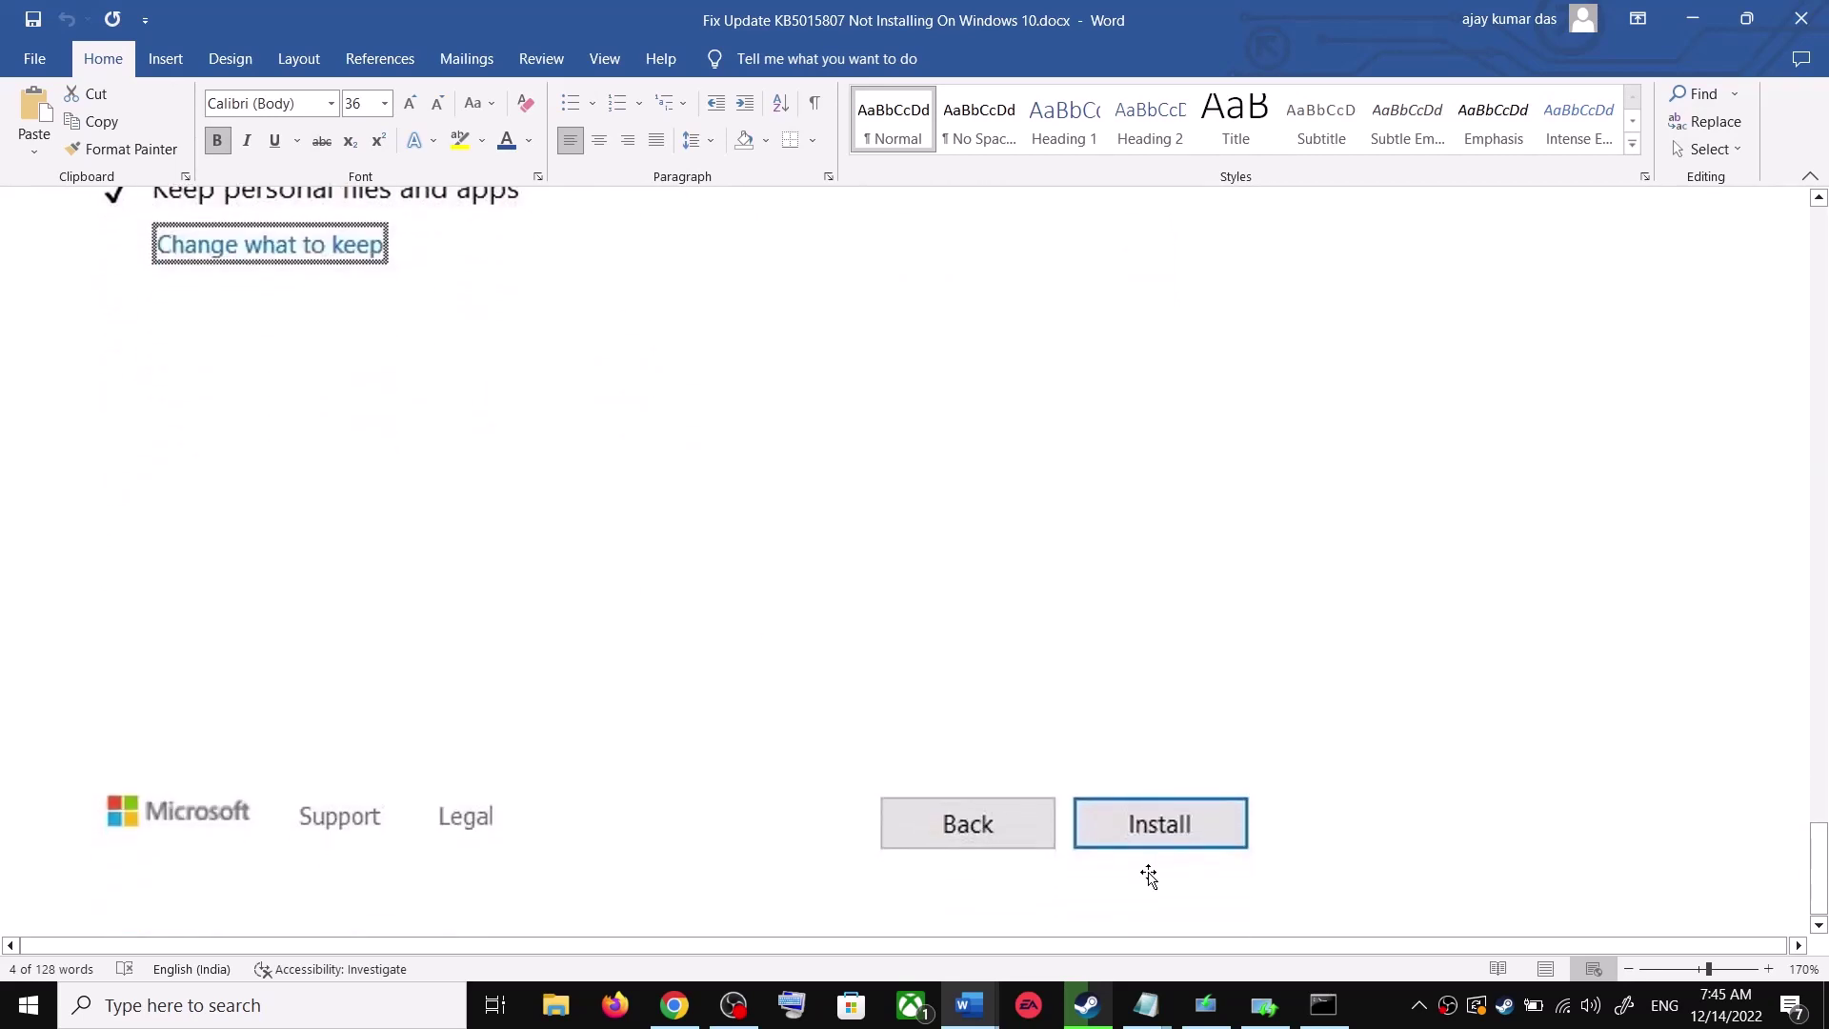
{"action": "scroll", "coordinate": [930, 662], "scroll_direction": "up", "scroll_amount": 5}
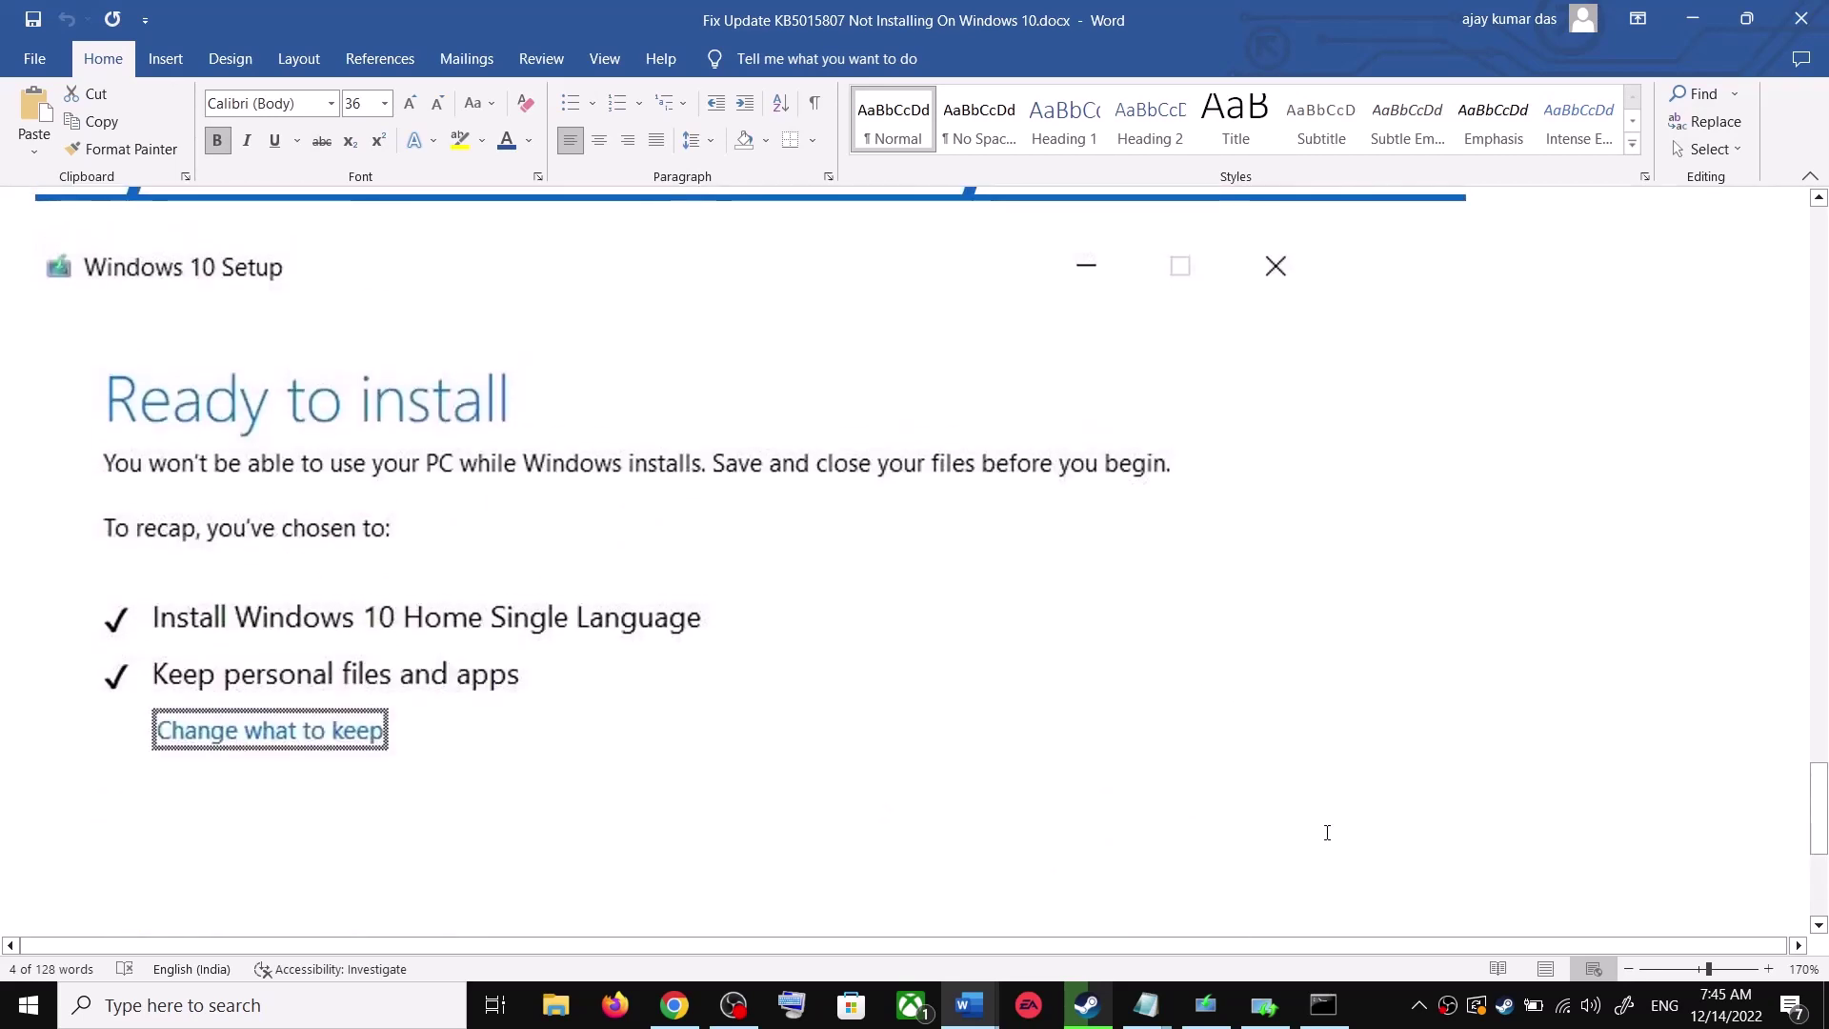
{"action": "left_click", "coordinate": [1394, 1008]}
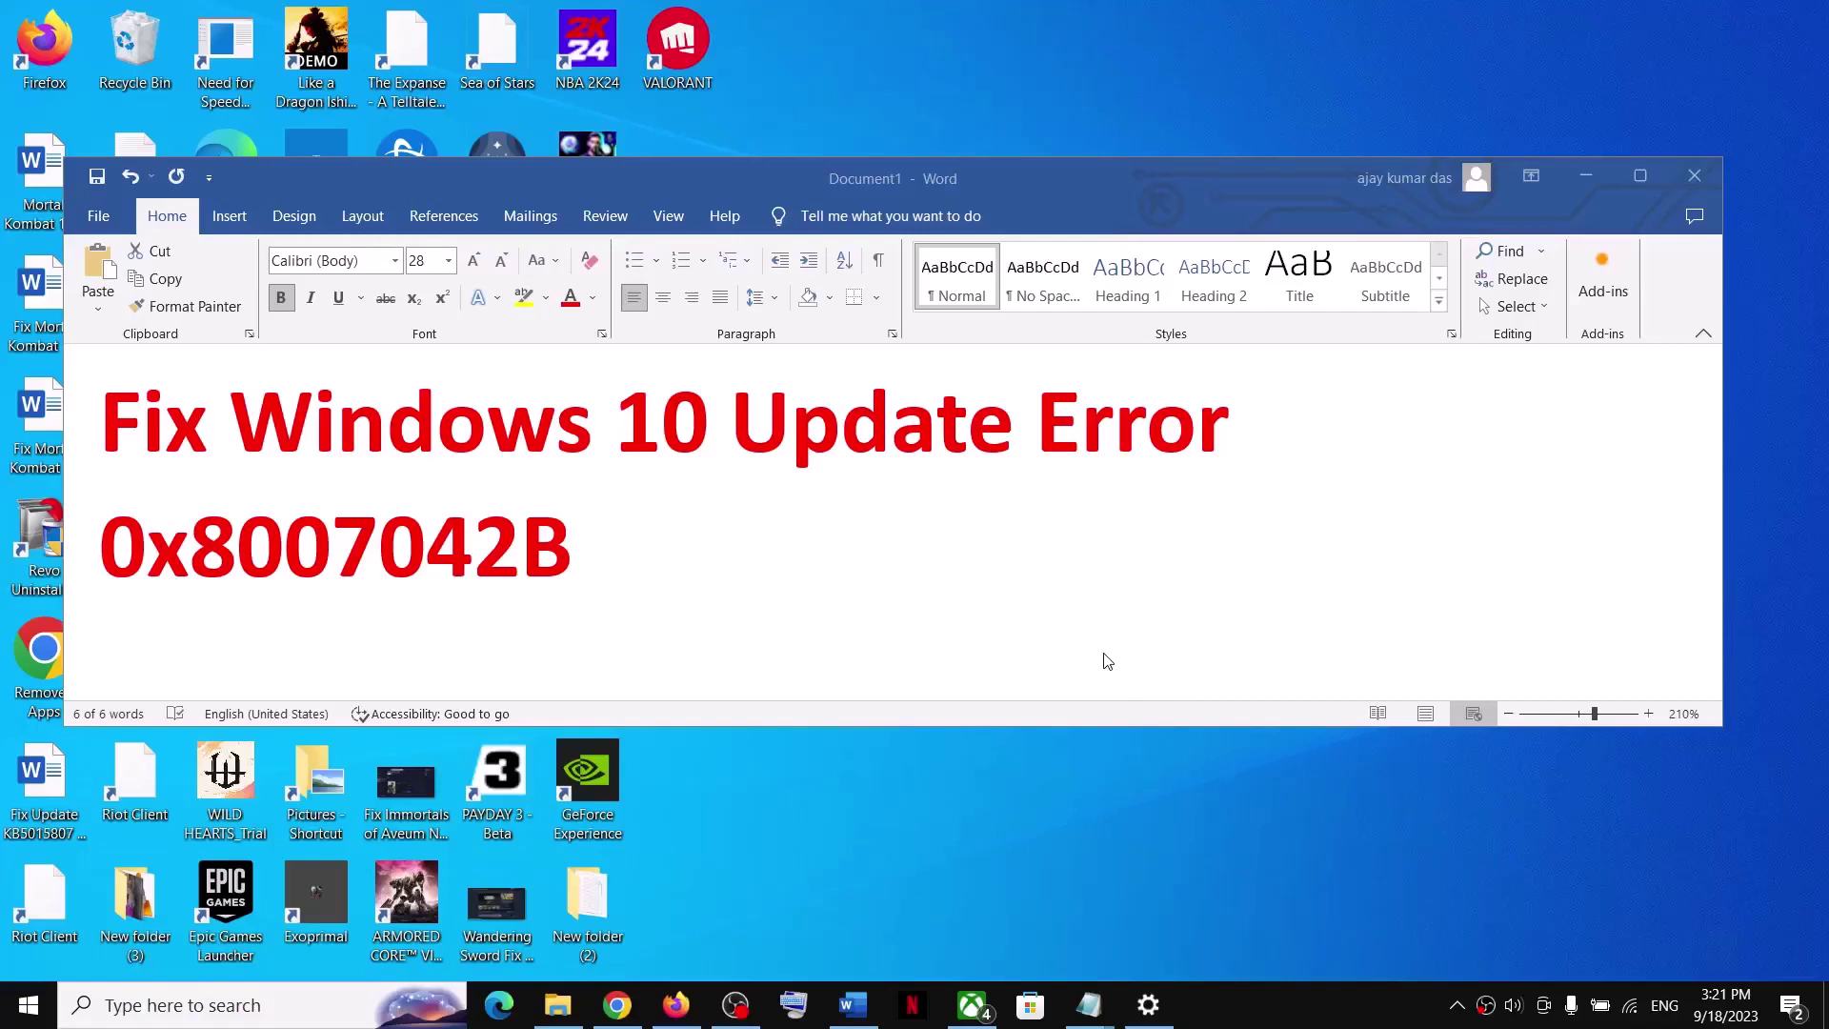
- Select the error code 0x8007042B in the document's title
{"action": "double_click", "coordinate": [200, 533]}
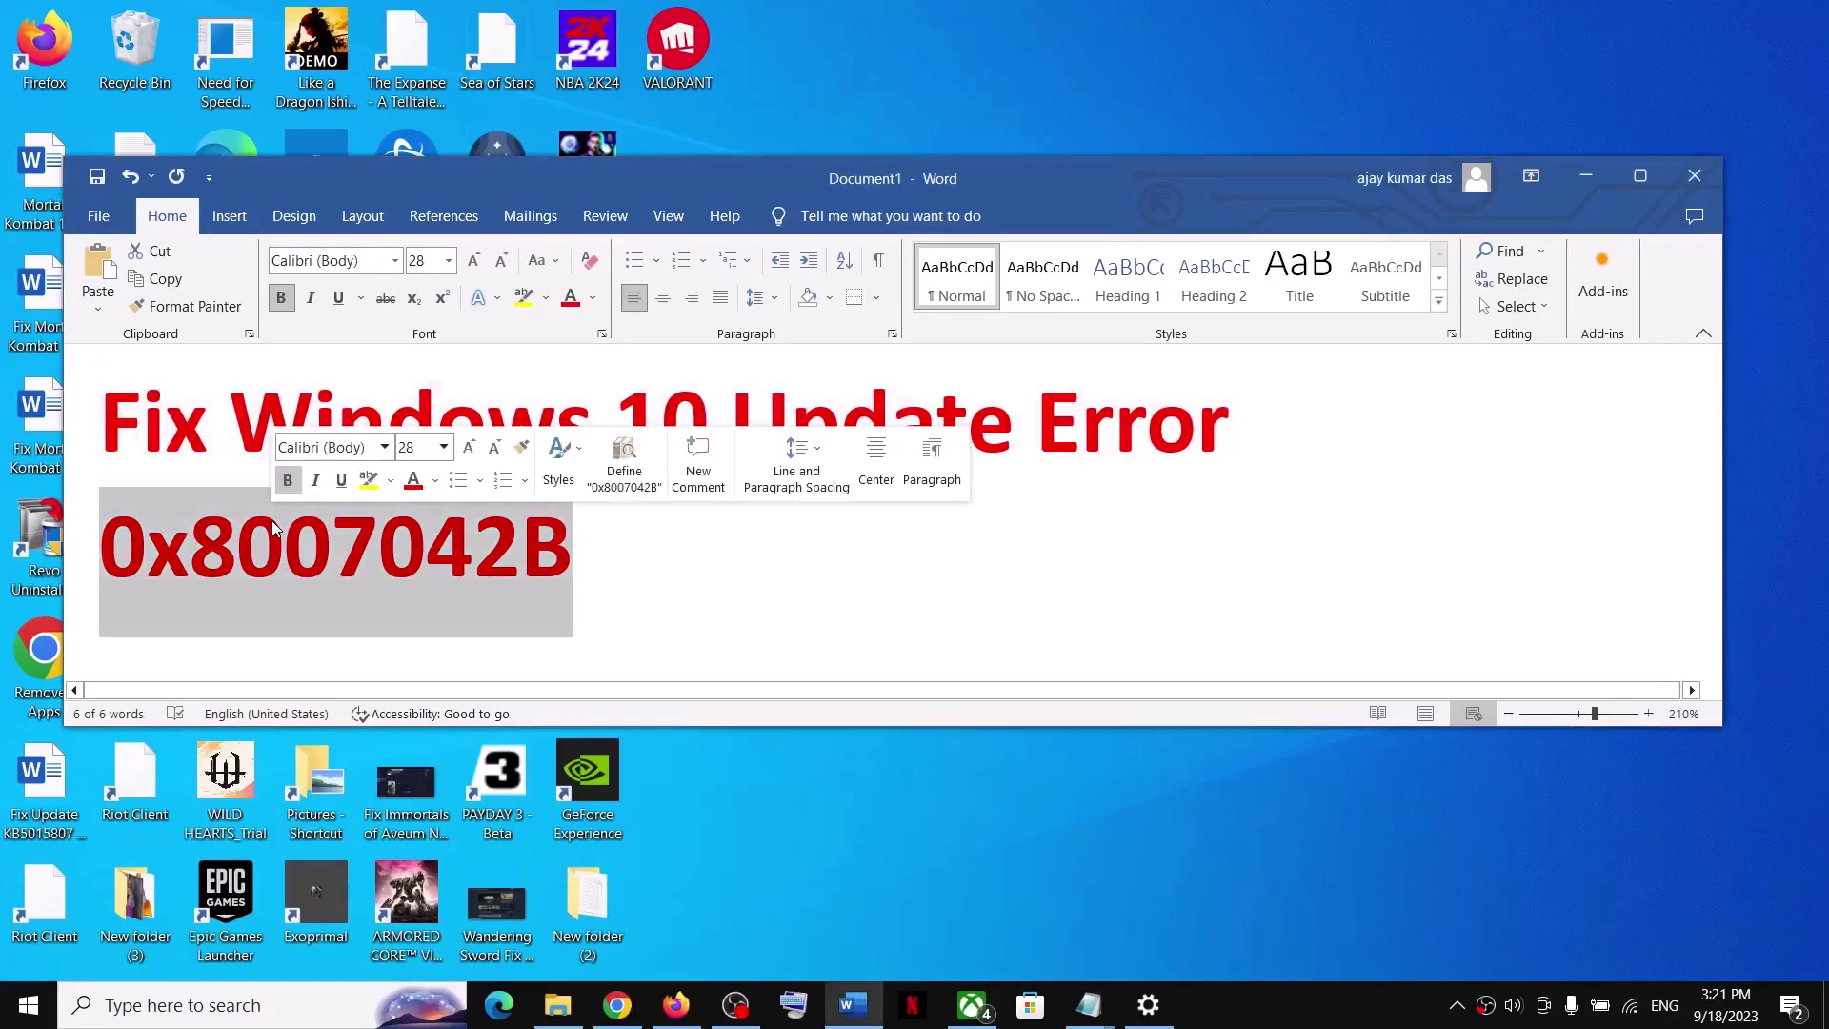